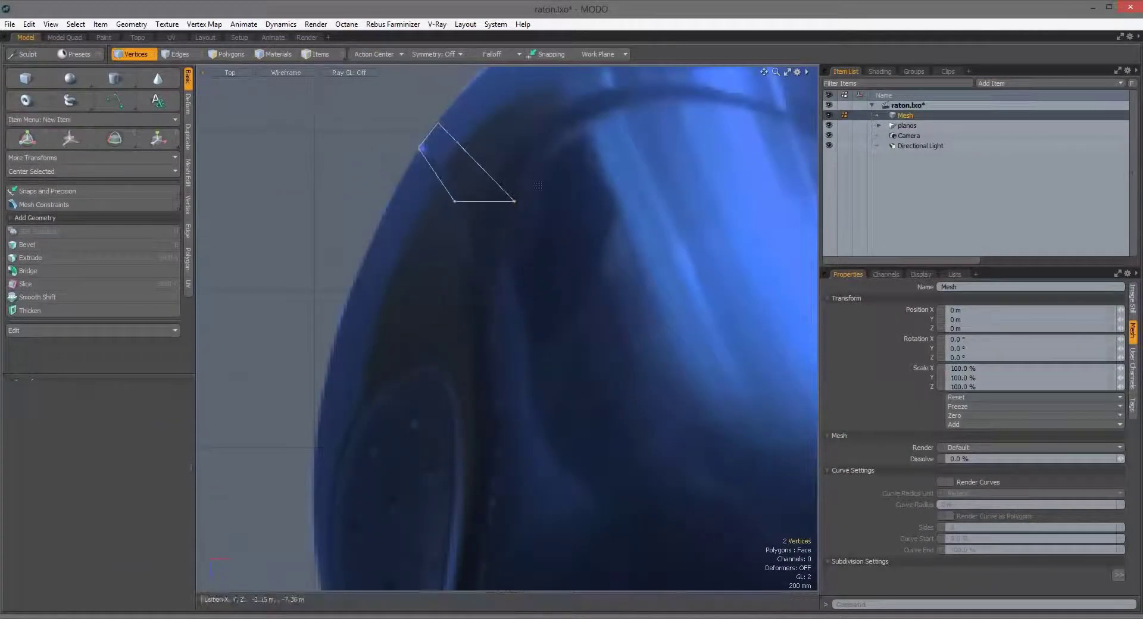
Step: Extend the polygon strip along the body outline to the front centreline and set its end vertices to X 0 m
key("2")
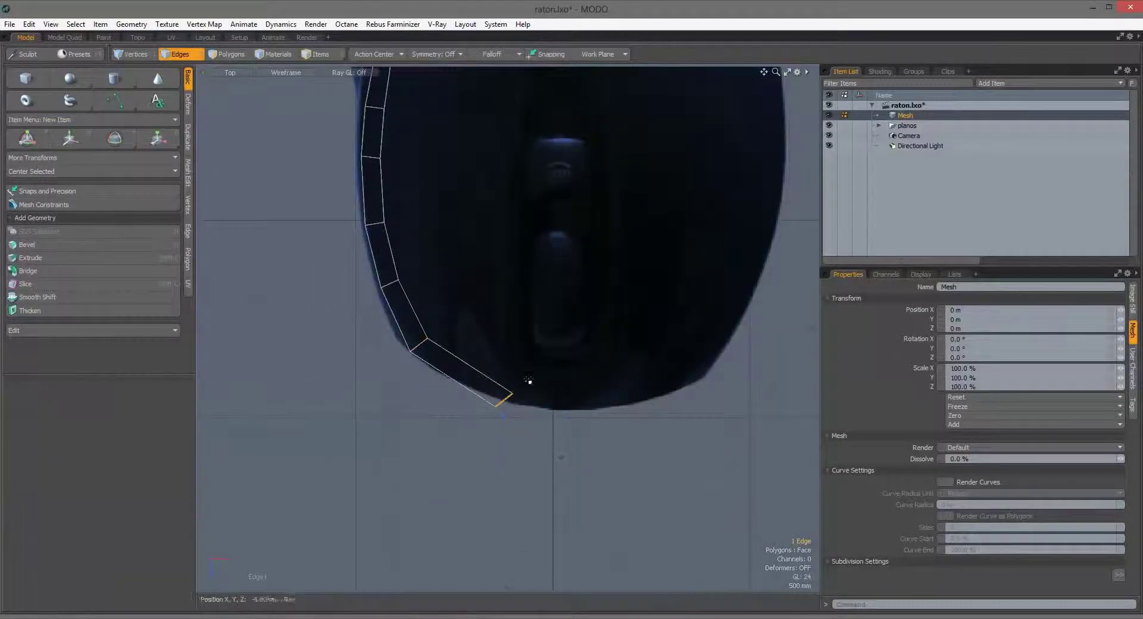
left_click(188, 204)
left_click(85, 215)
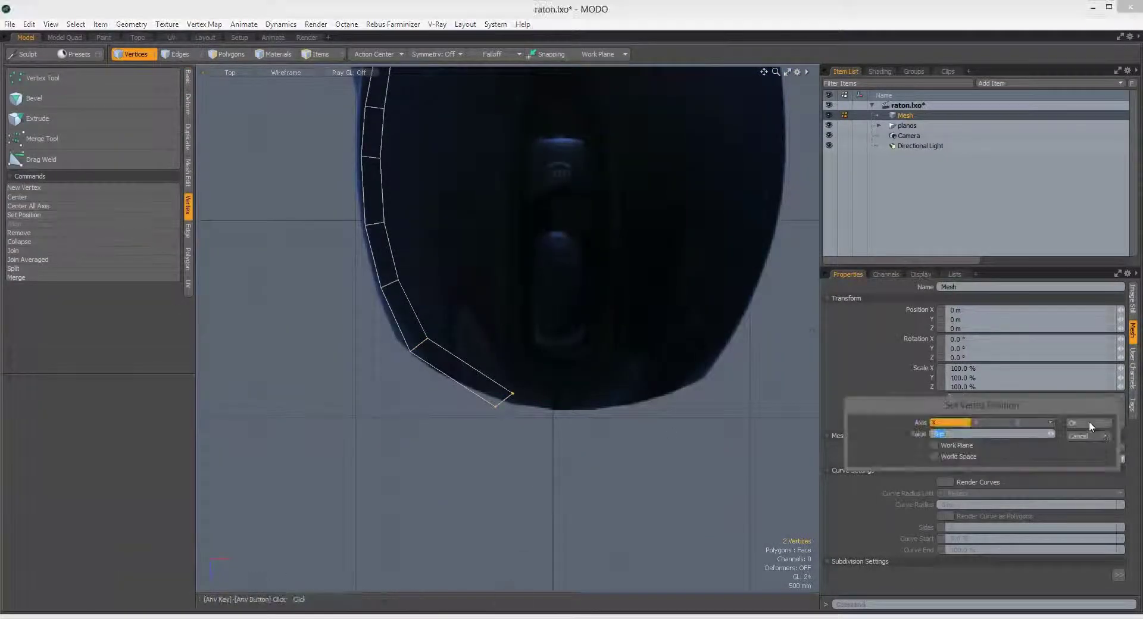
key("Return")
key("2")
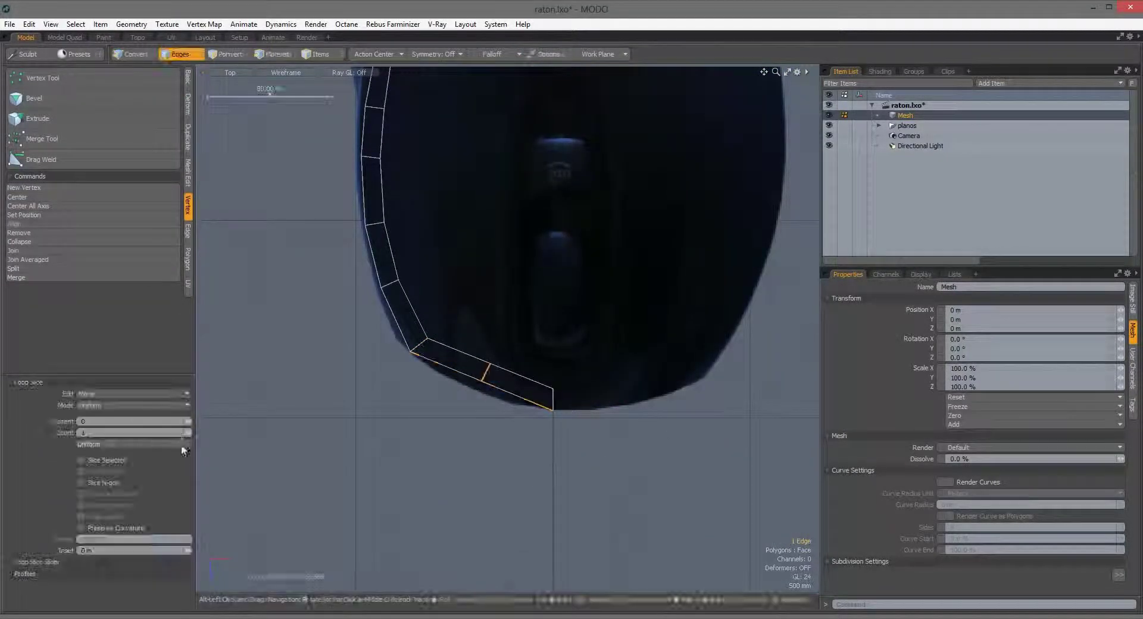
Step: Add one loop slice to the strip's last segment and raise the strip's edges to follow the mouse's side profile
left_click(469, 366)
key("ctrl+Tab")
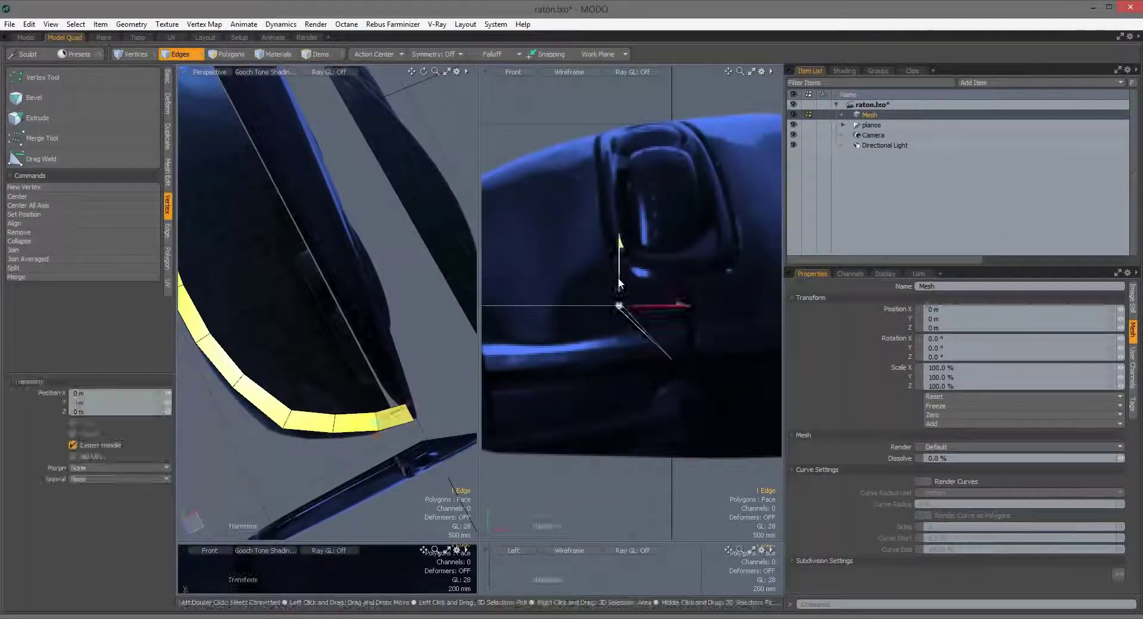
key("space")
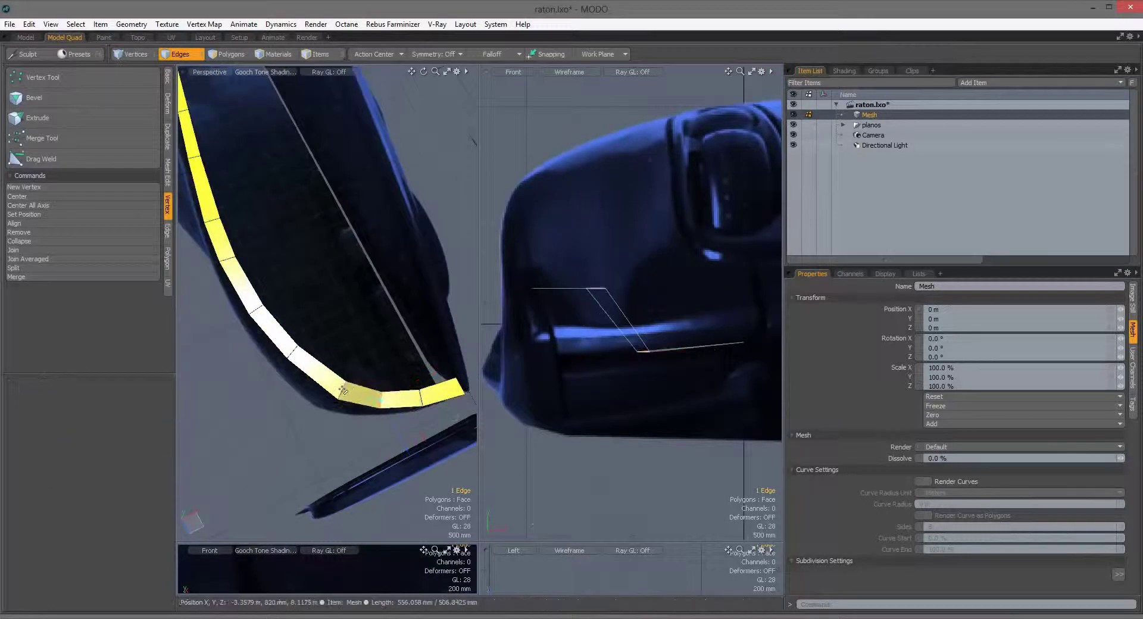
key("a")
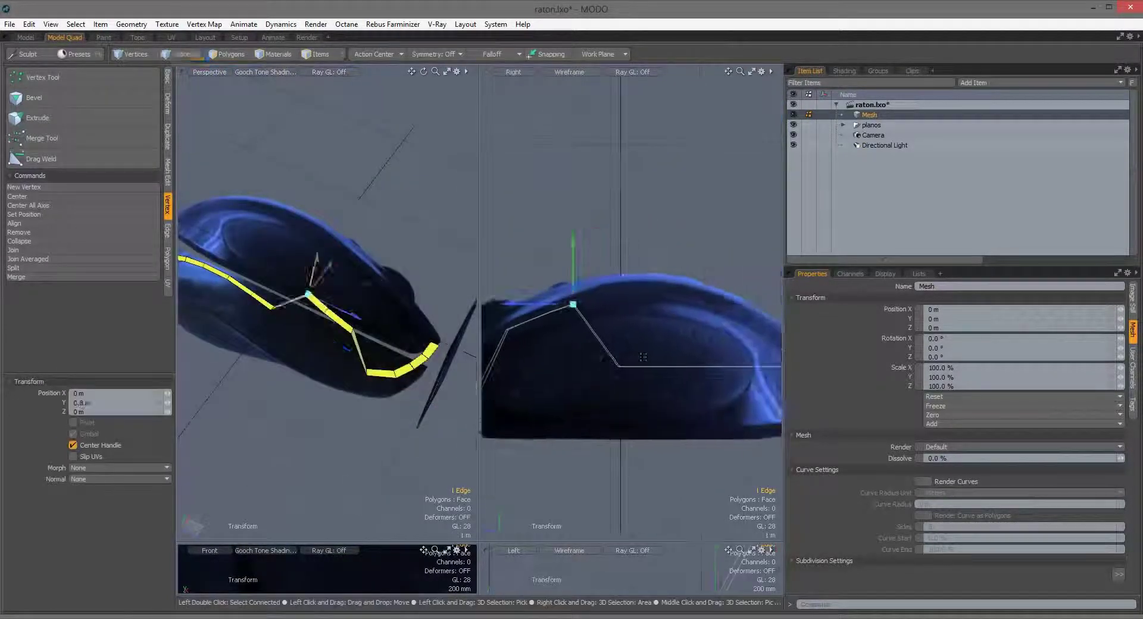
key("w")
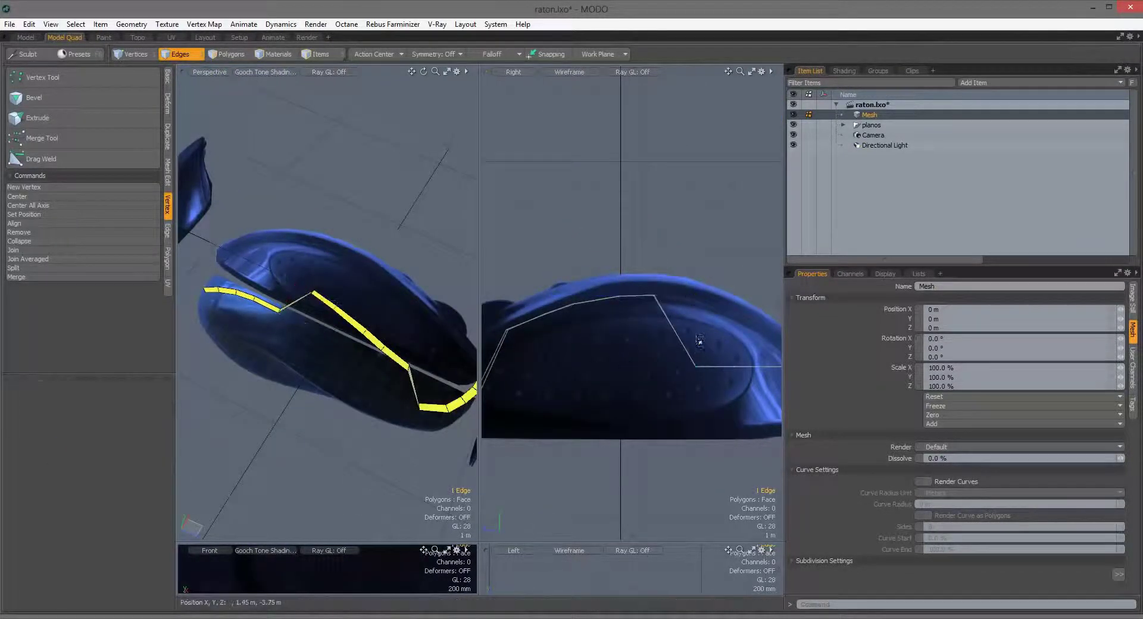
key("2")
key("shift+a")
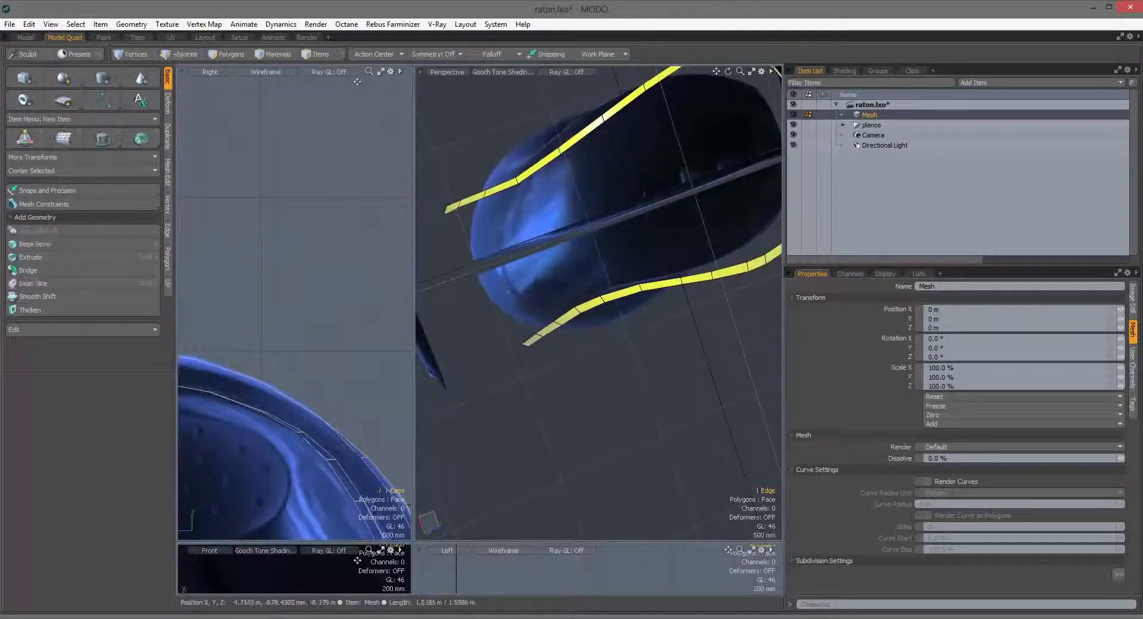
Step: Bridge the two open strip ends across the palm end of the mouse with 1 segment
right_click(472, 331)
mouse_move(531, 340)
left_click(608, 373)
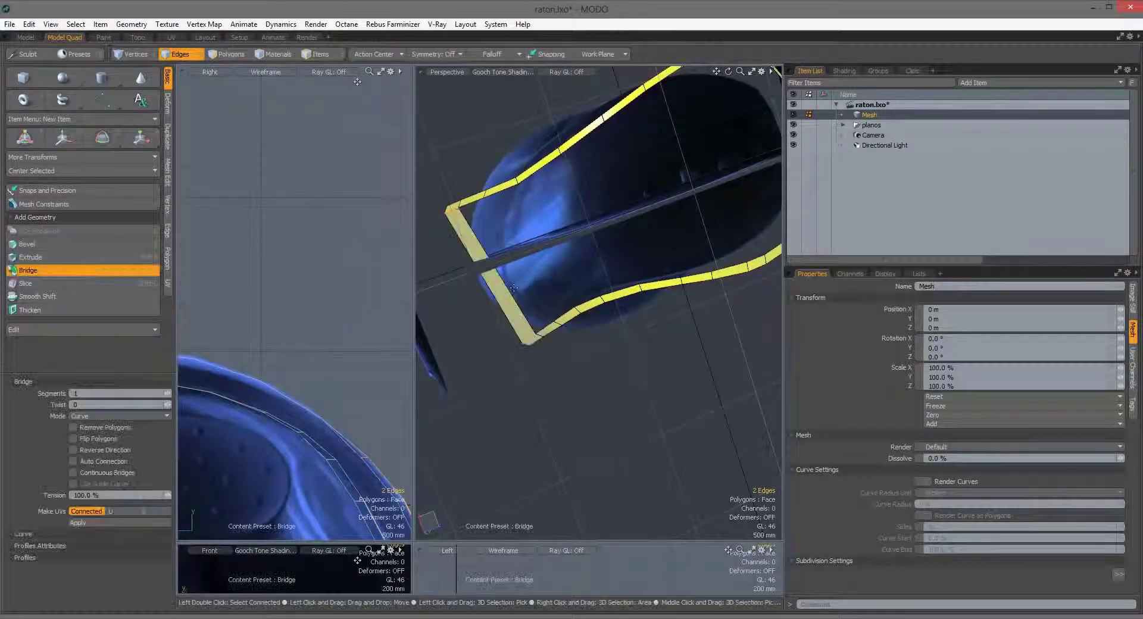
Step: Loop-slice the bridge at the palm end and move its edges into a rounded curve around the body
key("3")
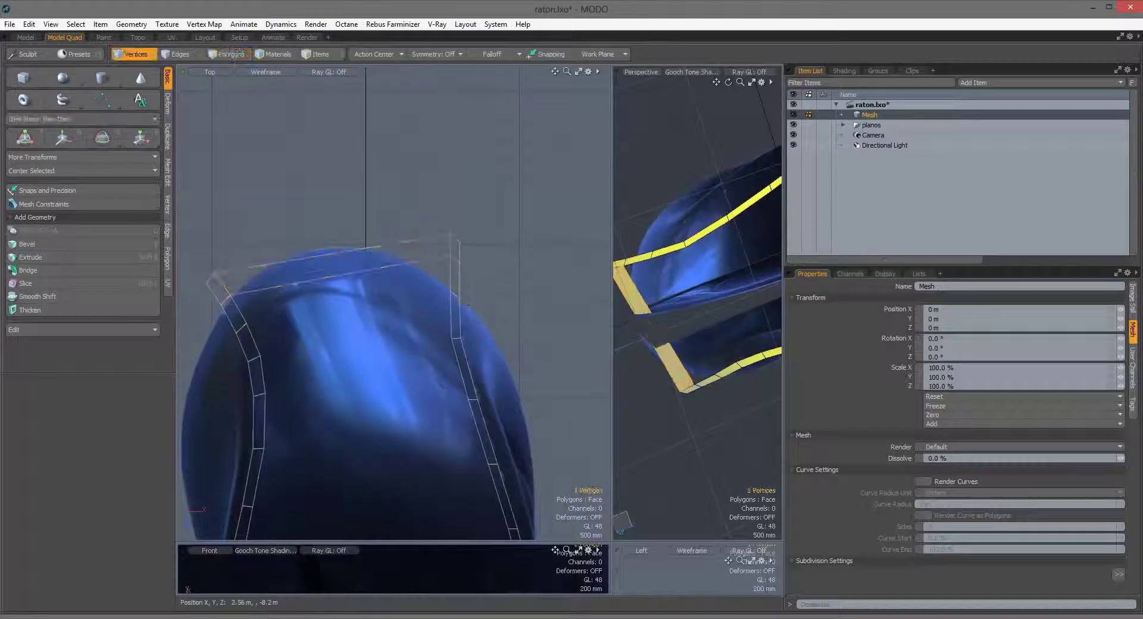
key("w")
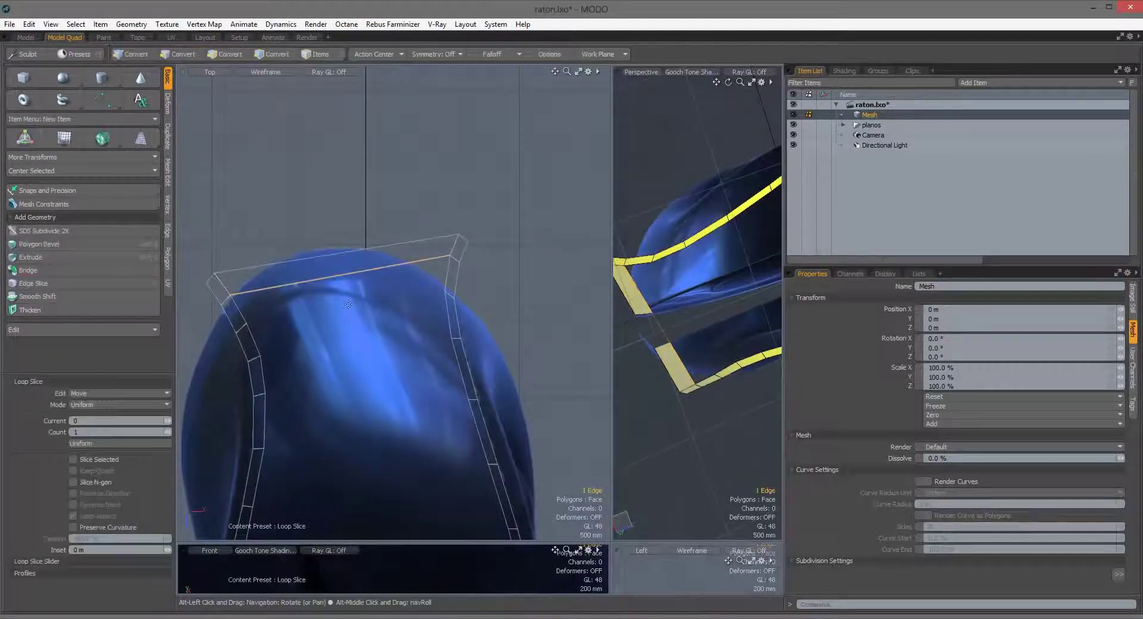
key("2")
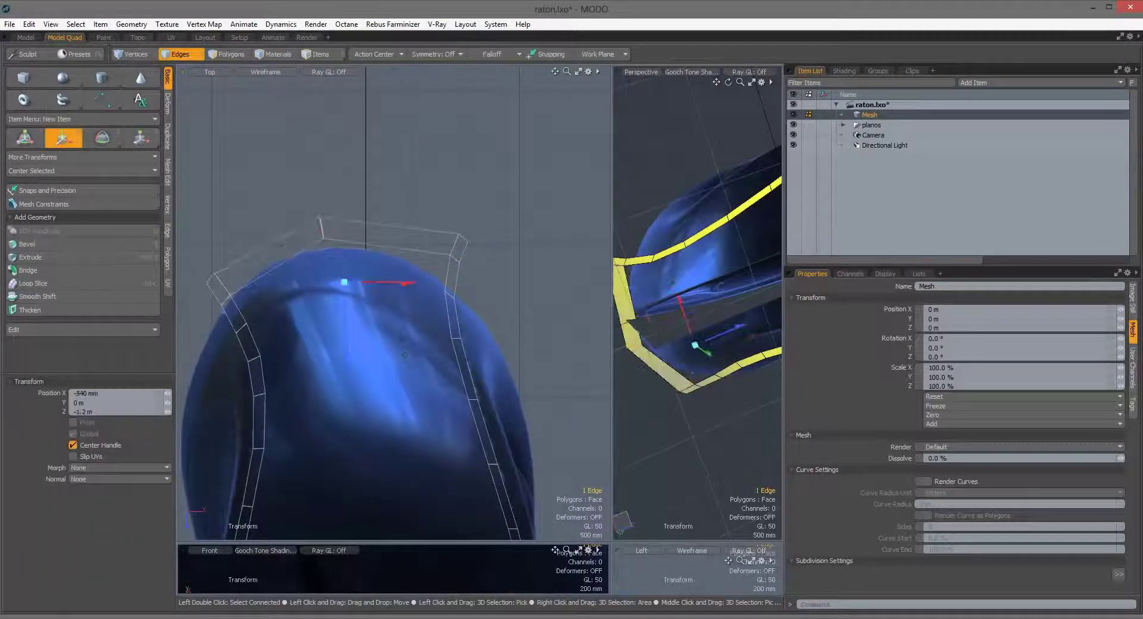
key("alt+c")
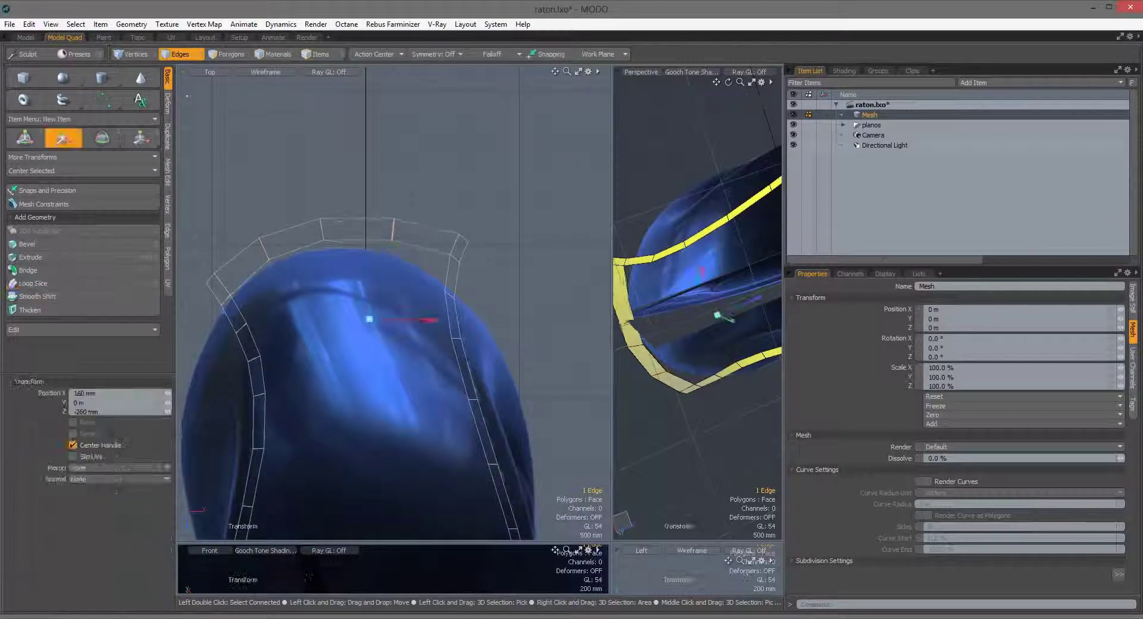
key("space")
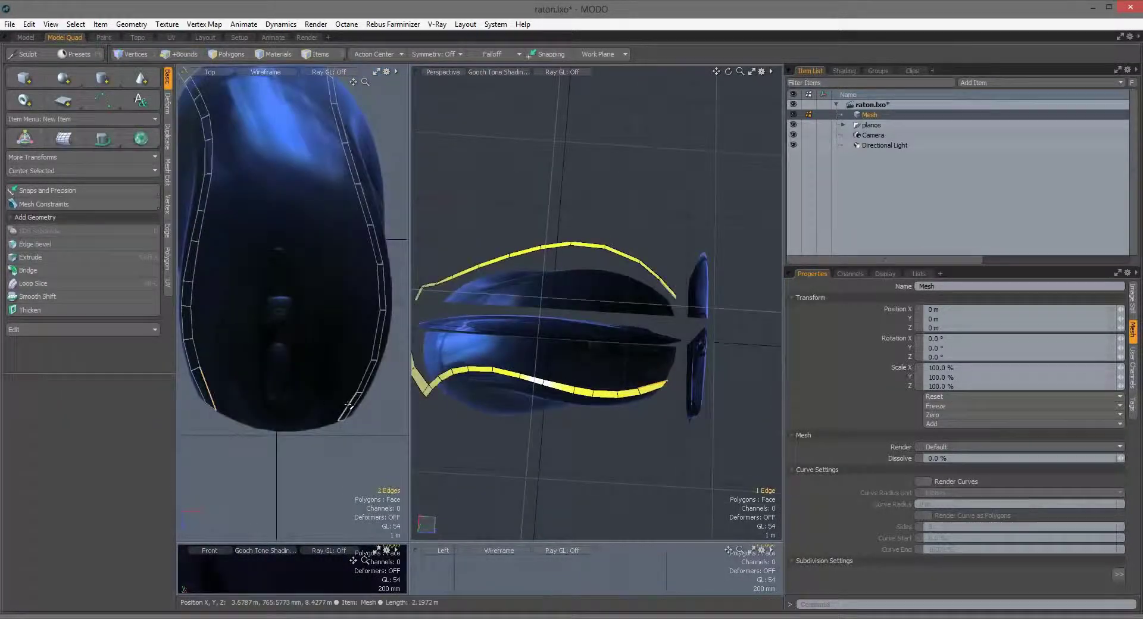
Step: Bridge the strips across the scroll-wheel end and move the bridge's vertices to follow the rounded front outline
left_click(28, 270)
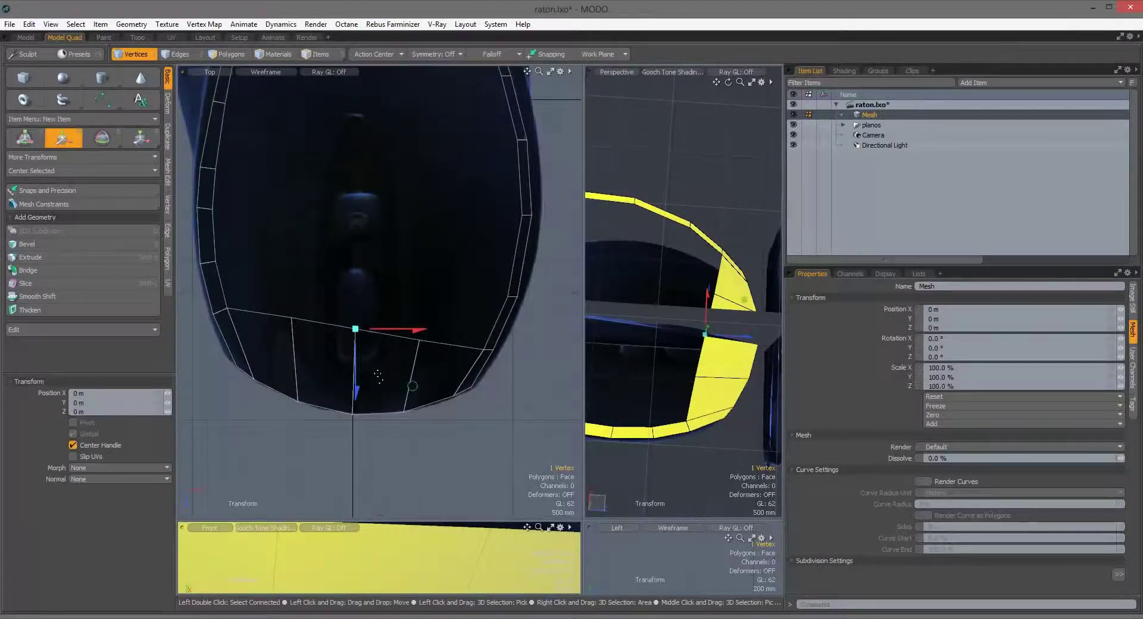
left_click_drag(407, 335, 404, 356)
key("space")
key("w")
key("space")
key("a")
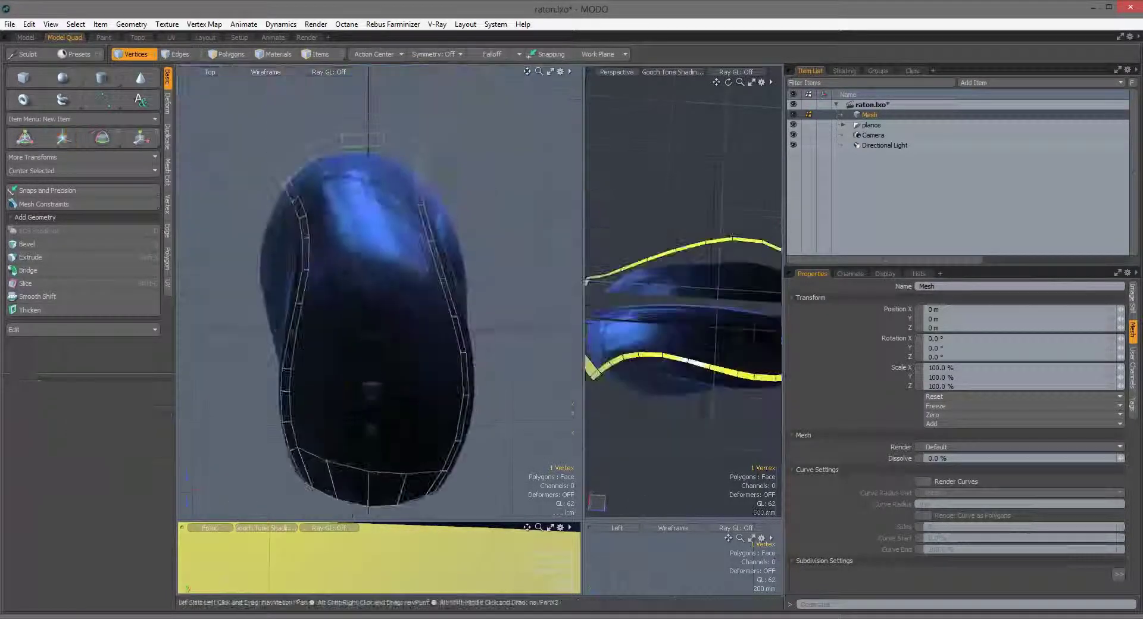
Step: Bridge the facing side-strip edges midway along the body with 4 segments
left_click_drag(583, 518, 437, 501)
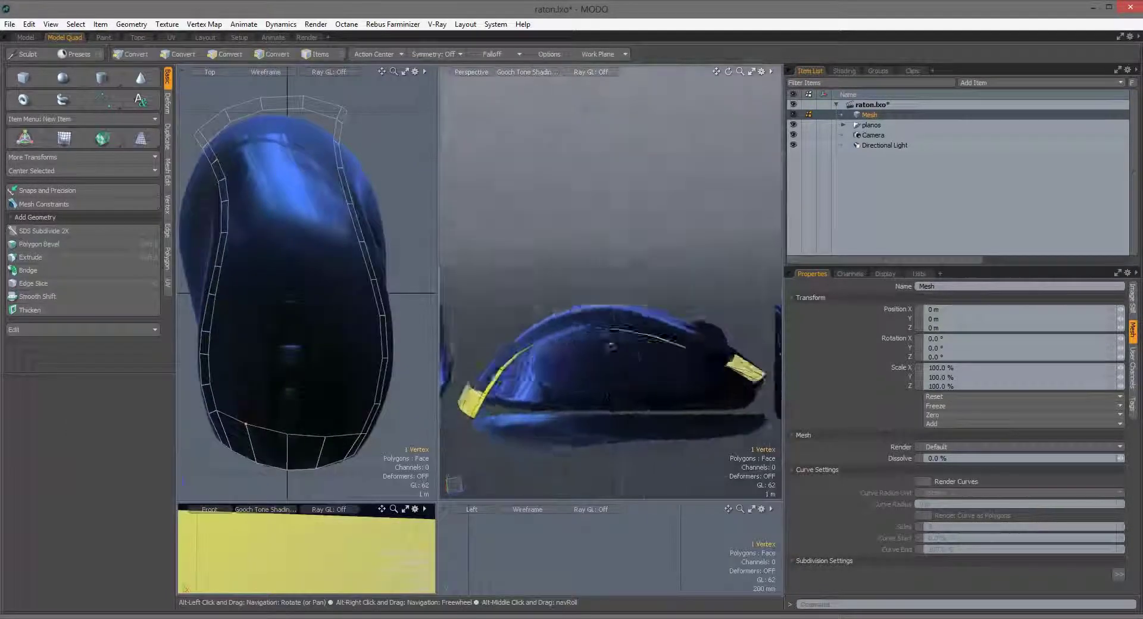
key("2")
left_click_drag(654, 357, 690, 345, "alt")
key("b")
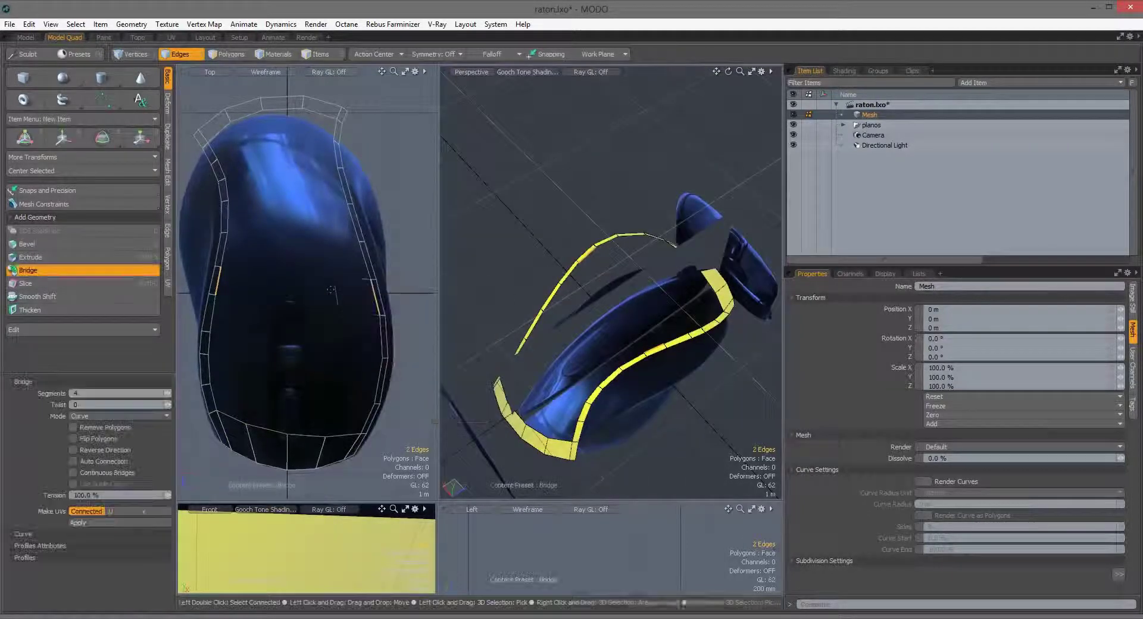
Step: Move the middle cross-band's vertices to arch it over the top of the mouse body
key("w")
left_click_drag(595, 310, 714, 298, "alt")
key("space")
scroll(696, 313, "up", 3)
key("w")
key("space")
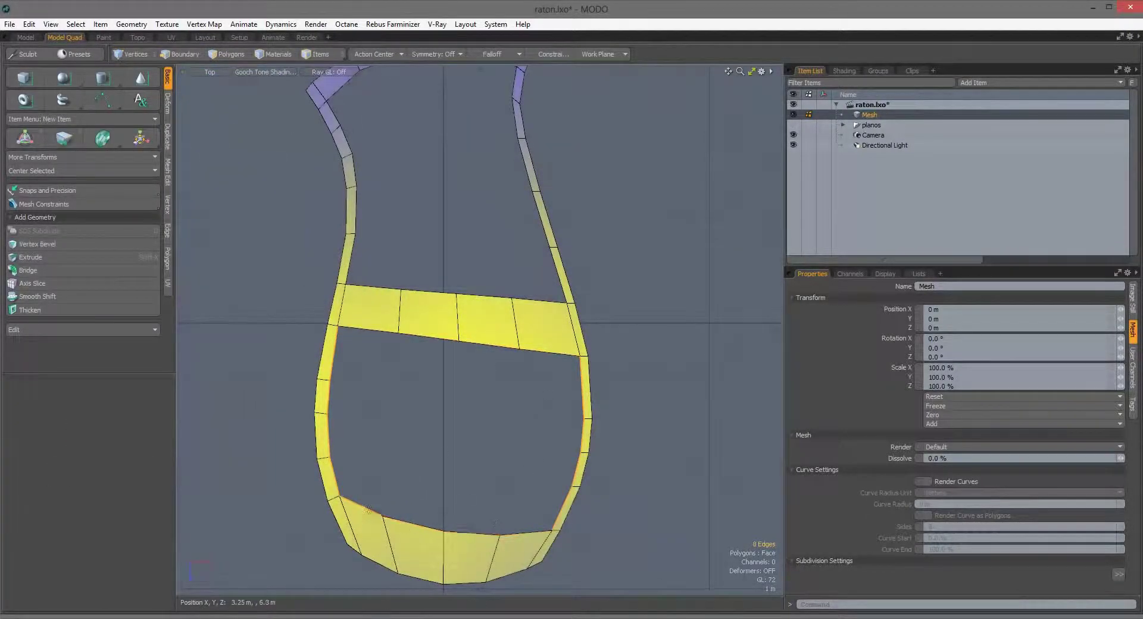
Step: Bridge the side edges of the opening between the middle band and the front end with 4 segments
left_click_drag(452, 321, 548, 312, "alt")
right_click(548, 311)
left_click(586, 324)
left_click(73, 462)
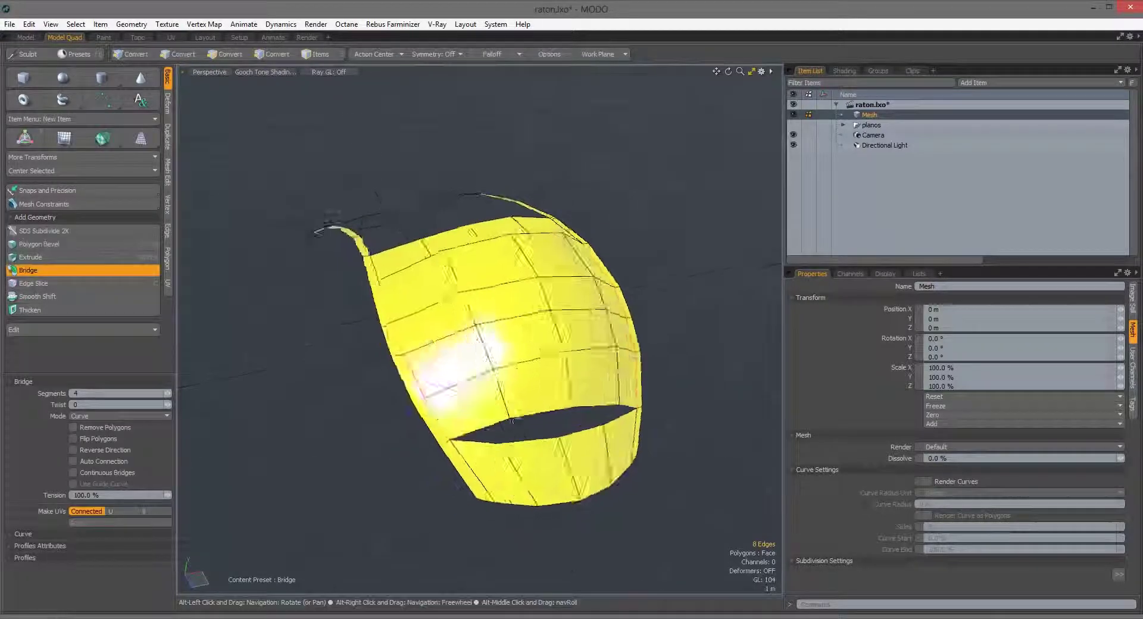
left_click_drag(512, 381, 366, 301, "alt")
key("space")
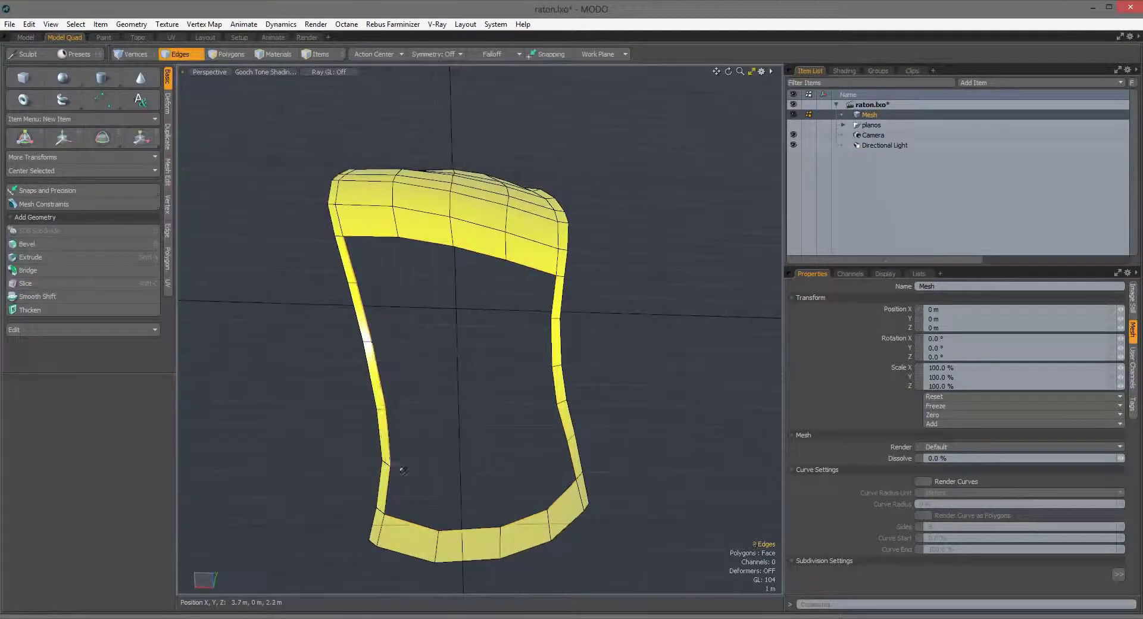
Step: Bridge the side edges of the remaining opening between the middle band and the palm end
left_click_drag(403, 471, 517, 328, "alt")
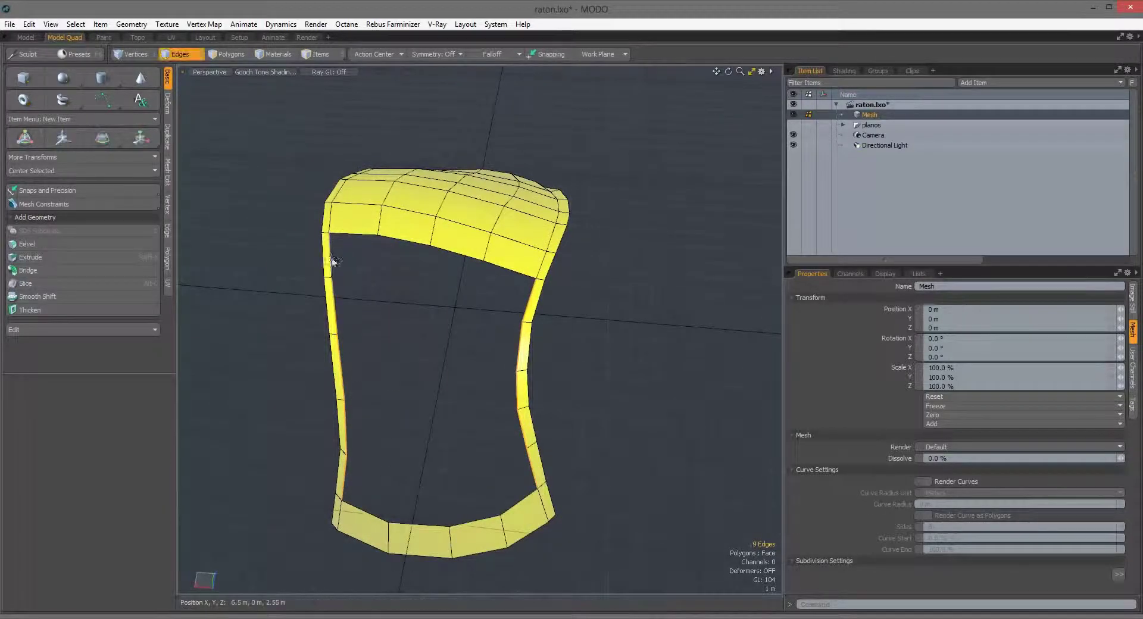
left_click(28, 270)
left_click(417, 357)
left_click_drag(417, 357, 671, 384, "alt")
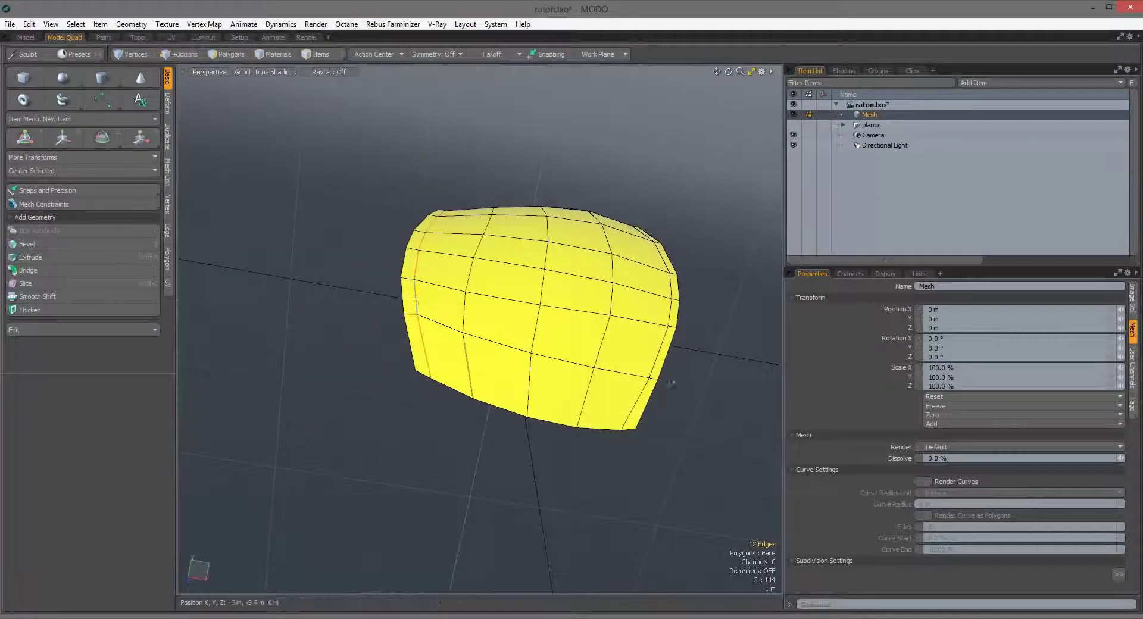
Step: Bridge the front and rear lower corner edges with a thin strip along the base of the open side
key("ctrl+z")
left_click_drag(458, 378, 357, 417, "alt")
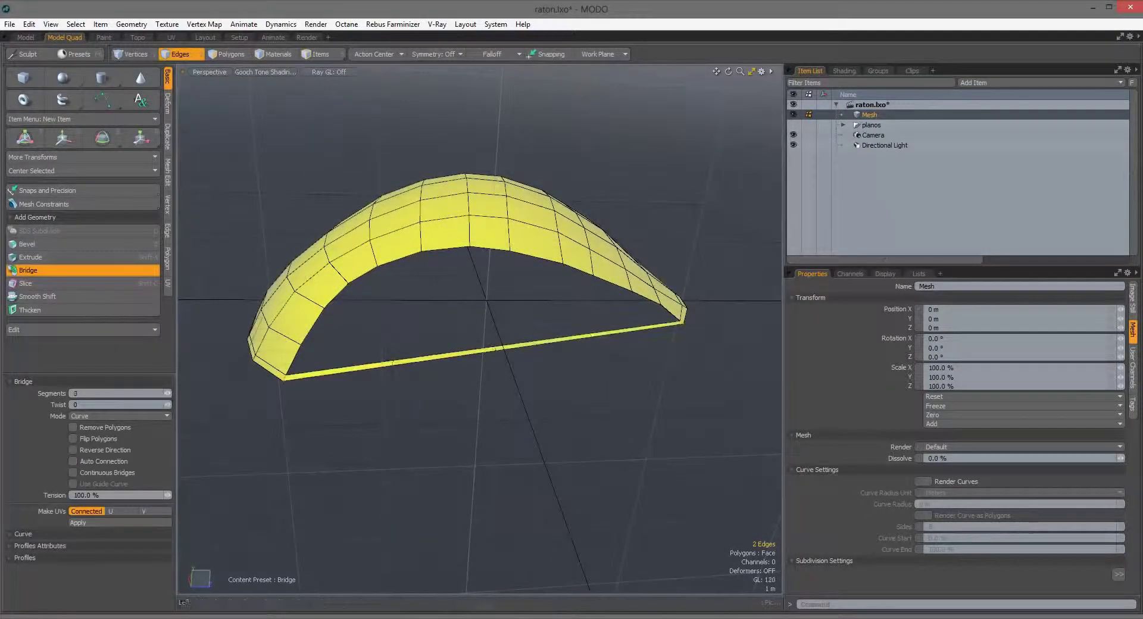
key("space")
Step: Move the base strip's vertex pairs in the top view to follow the open side's outer outline
key("KP_7")
key("space")
key("space")
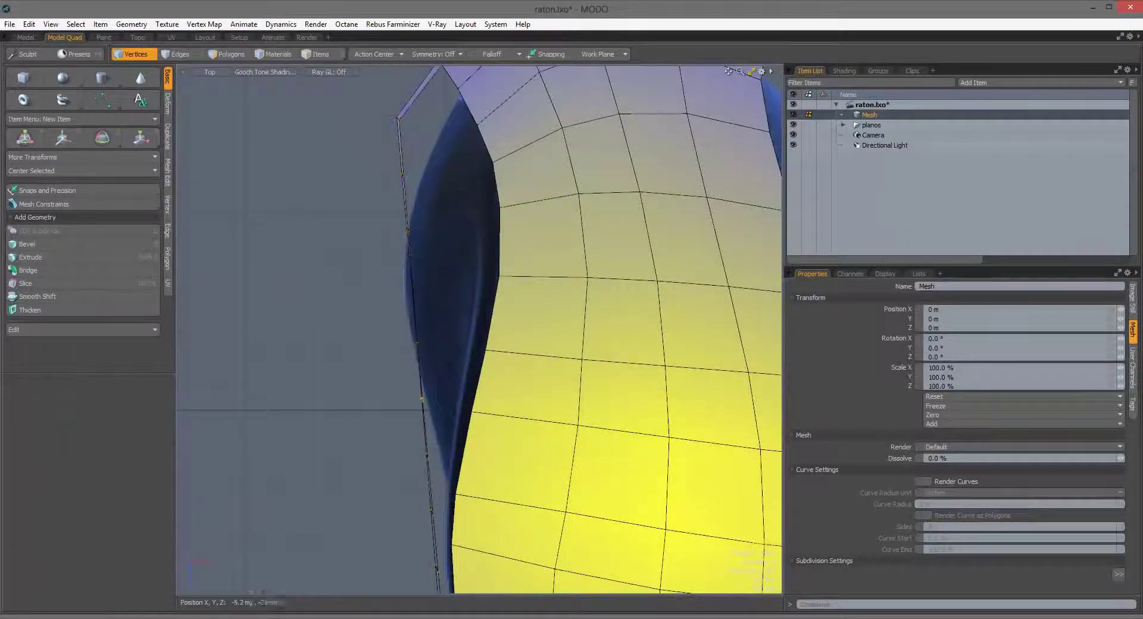
key("w")
left_click_drag(421, 339, 452, 288)
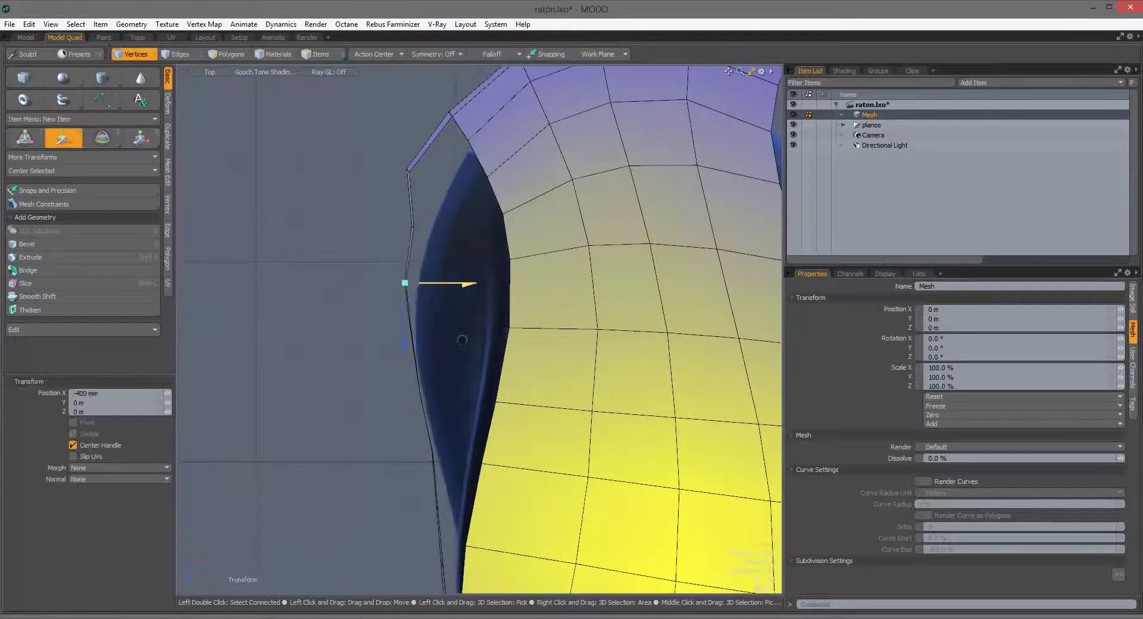
key("ctrl+z")
left_click_drag(471, 589, 476, 453, "alt+shift")
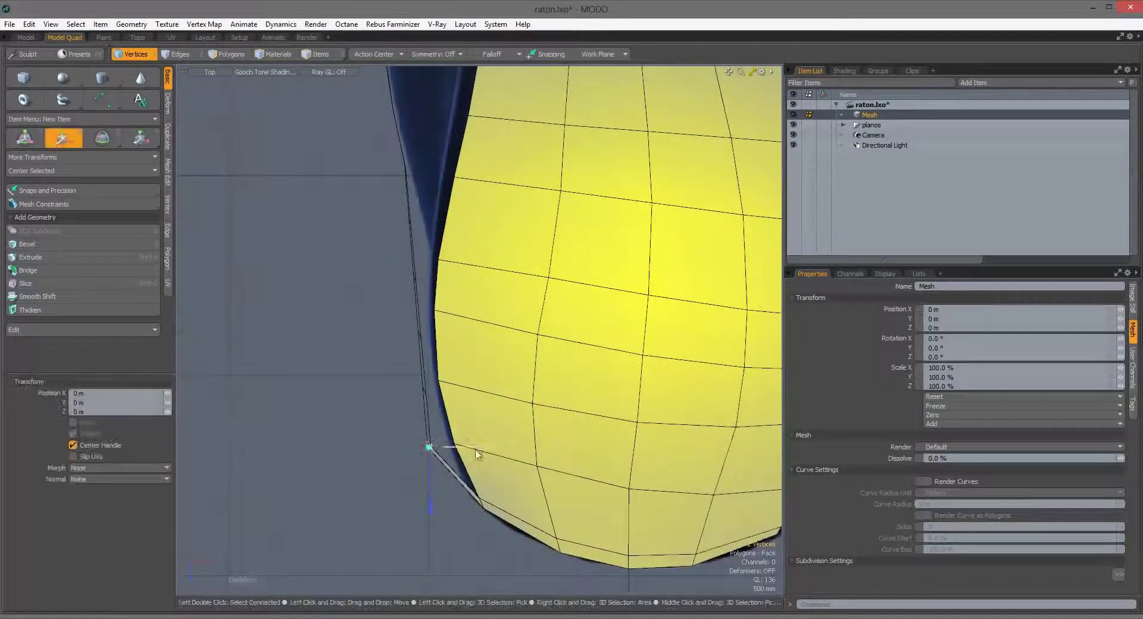
left_click_drag(410, 213, 454, 329, "alt+shift")
key("w")
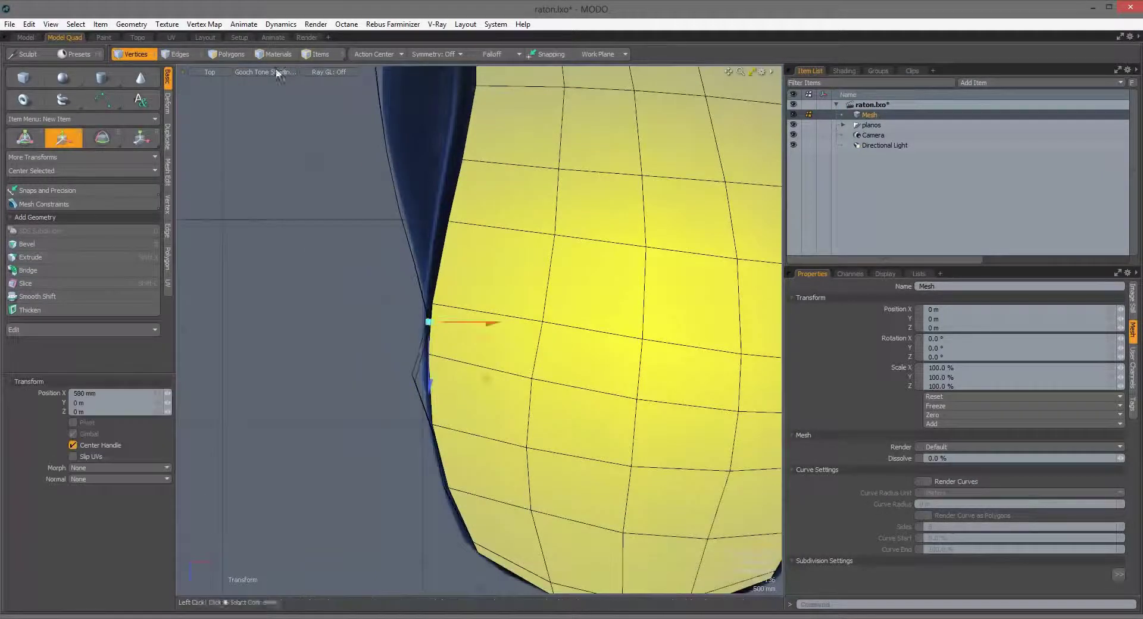
Step: Set the top view to wireframe and align the base strip's vertices near the front with the reference outline
left_click(277, 73)
scroll(437, 401, "up", 3)
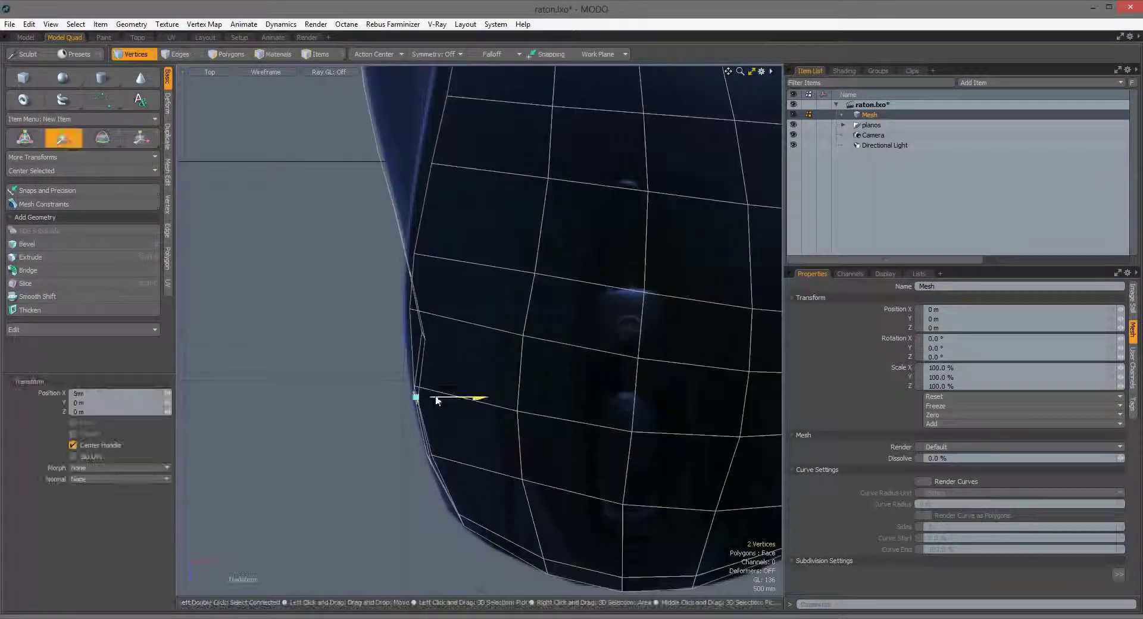
key("2")
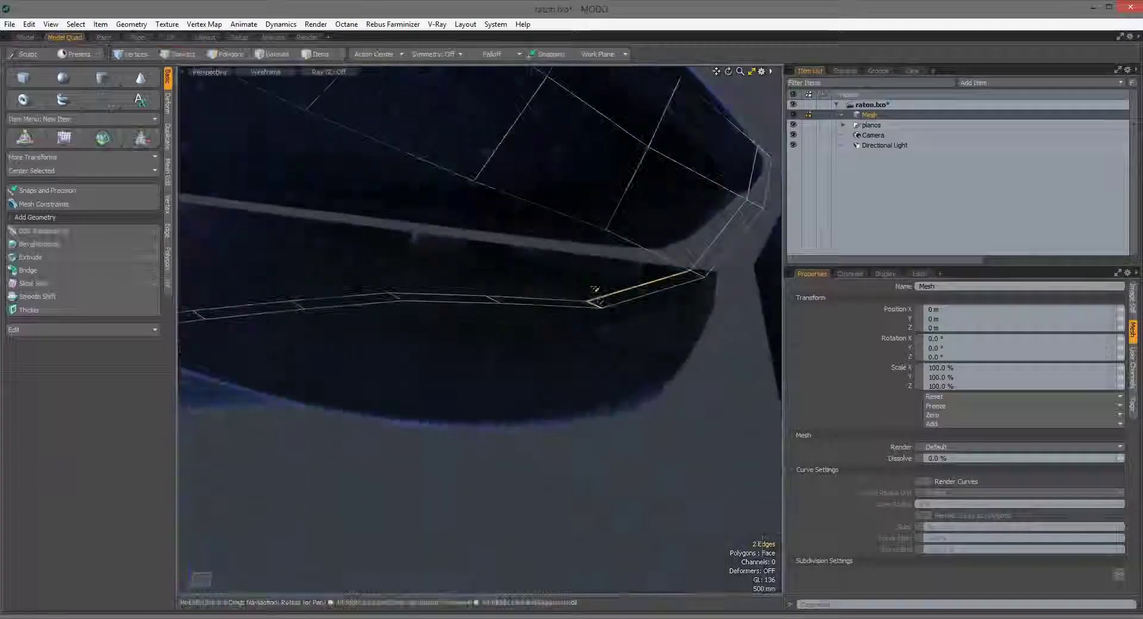
key("1")
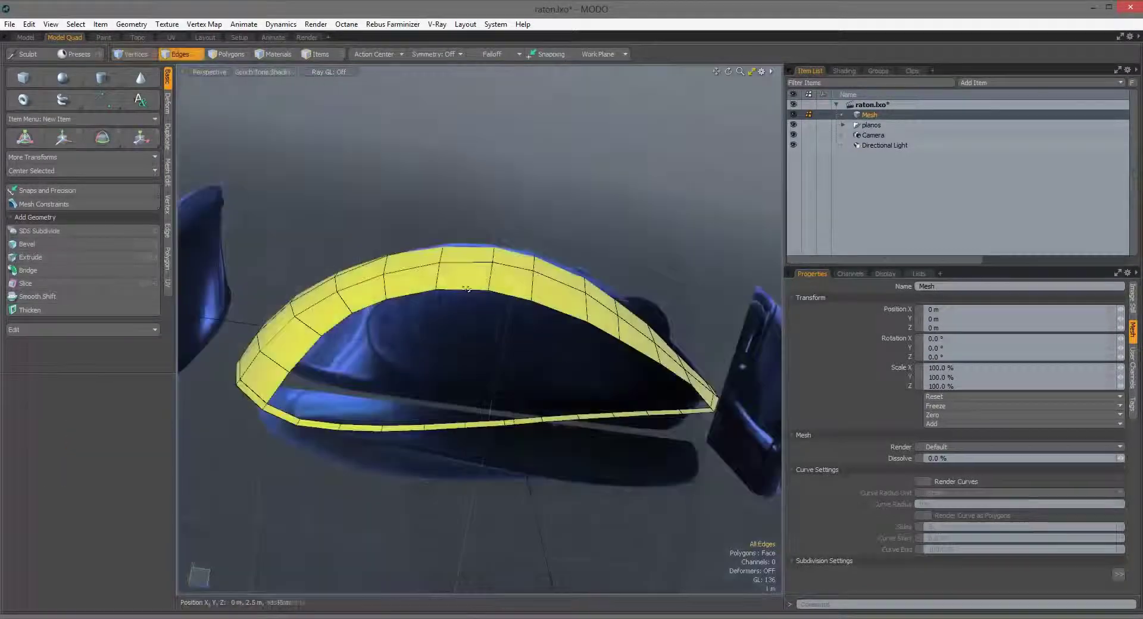
Step: Bridge a mid-side shell edge down to the base strip, shape that band, and bridge another shell edge to the strip near the end
left_click_drag(438, 434, 448, 436, "alt")
right_click(423, 292)
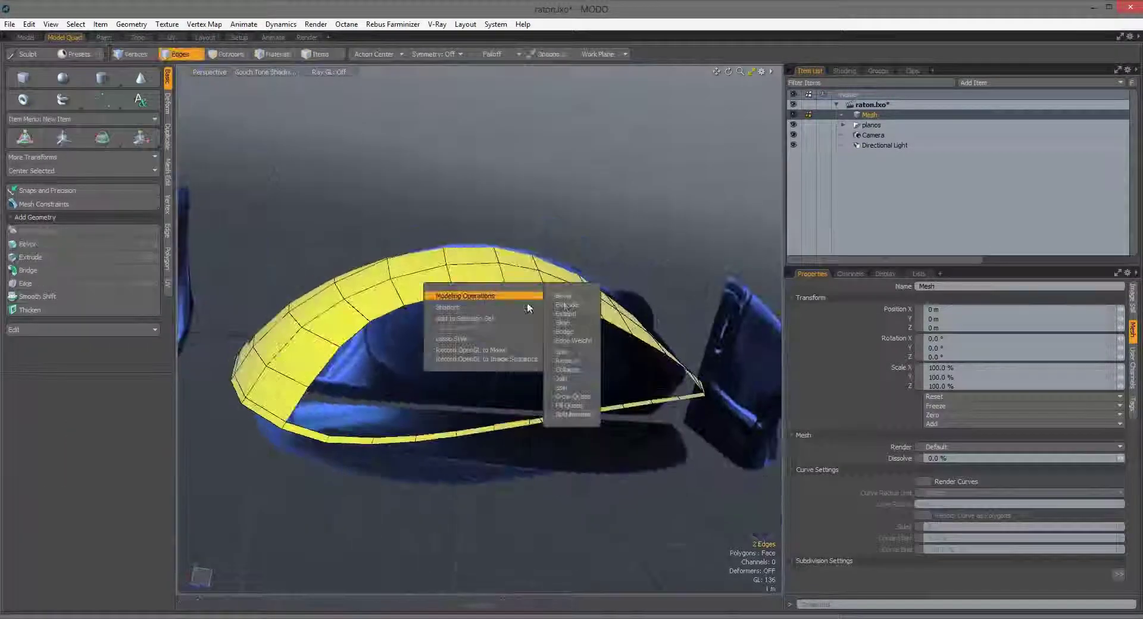
left_click(33, 283)
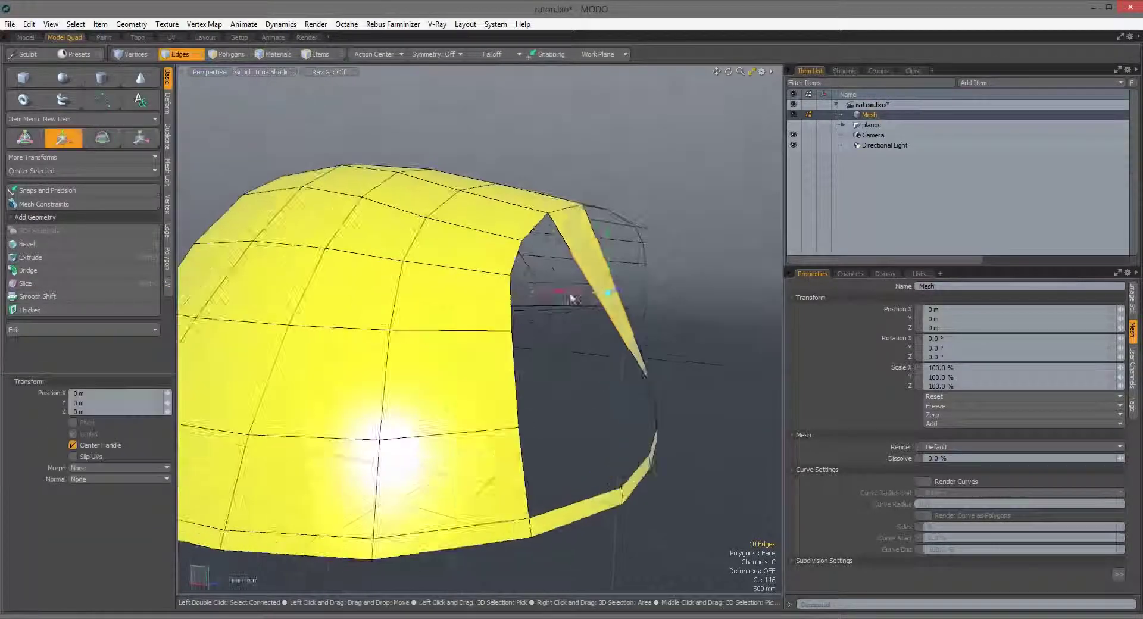
key("w")
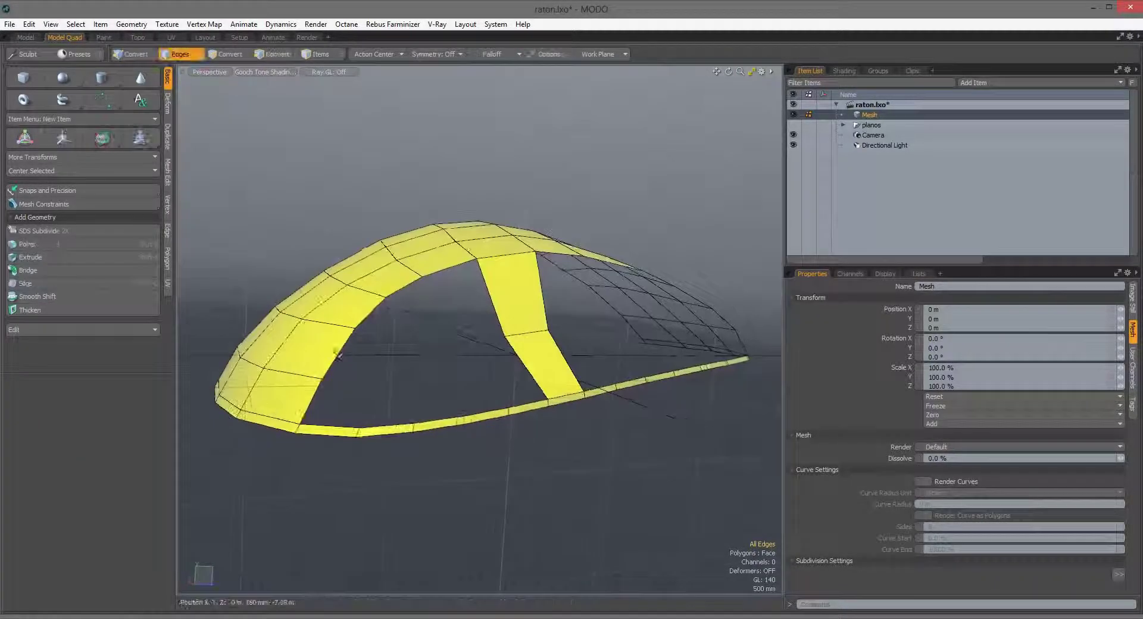
right_click(328, 424)
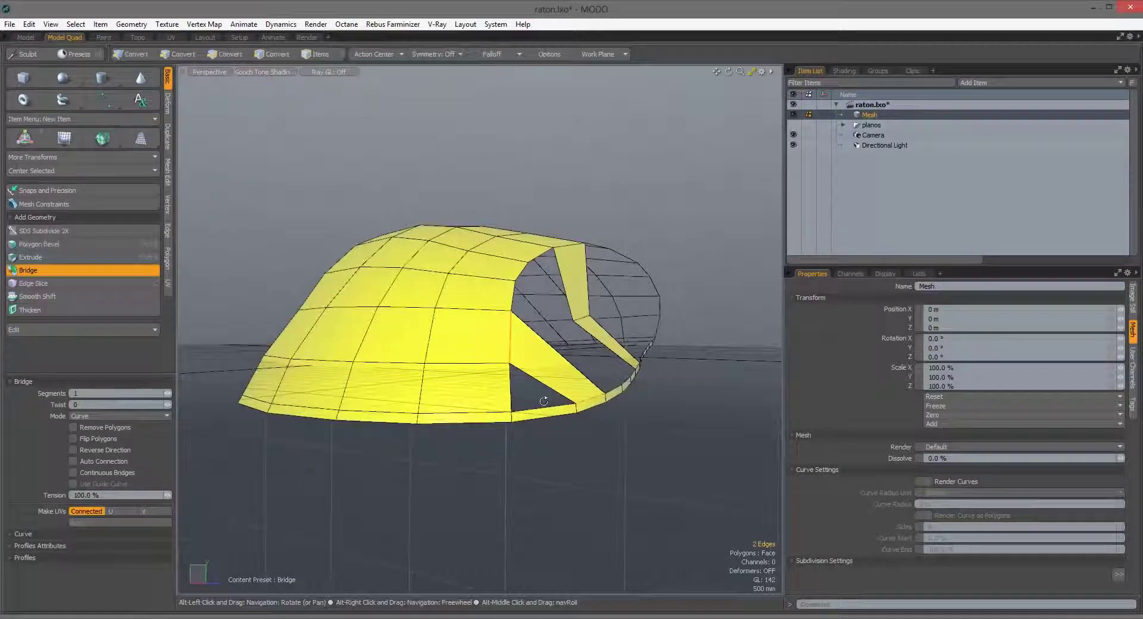
Step: Bevel the shell's side crest and outer outline edges with round level 2 and a Square edge shape
left_click(92, 416)
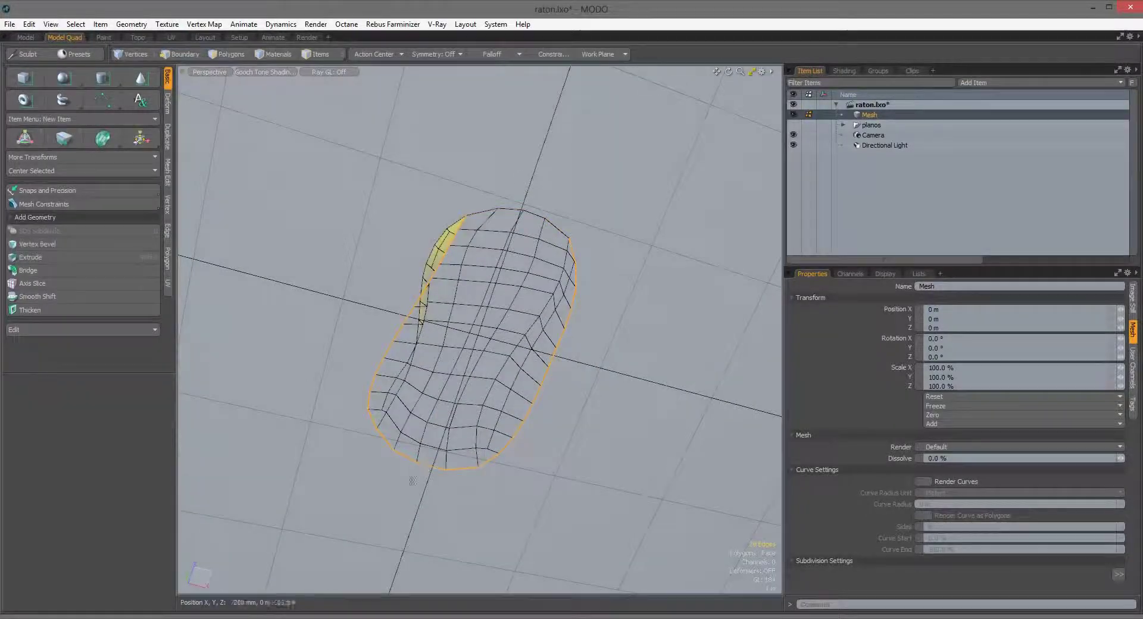
right_click(376, 432)
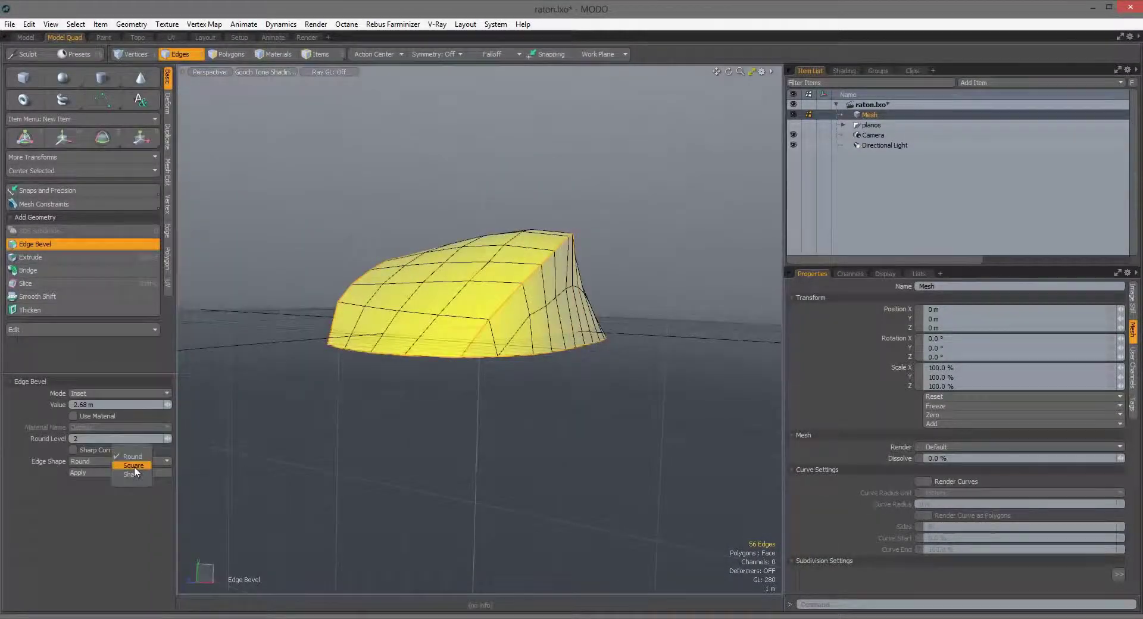
left_click(134, 465)
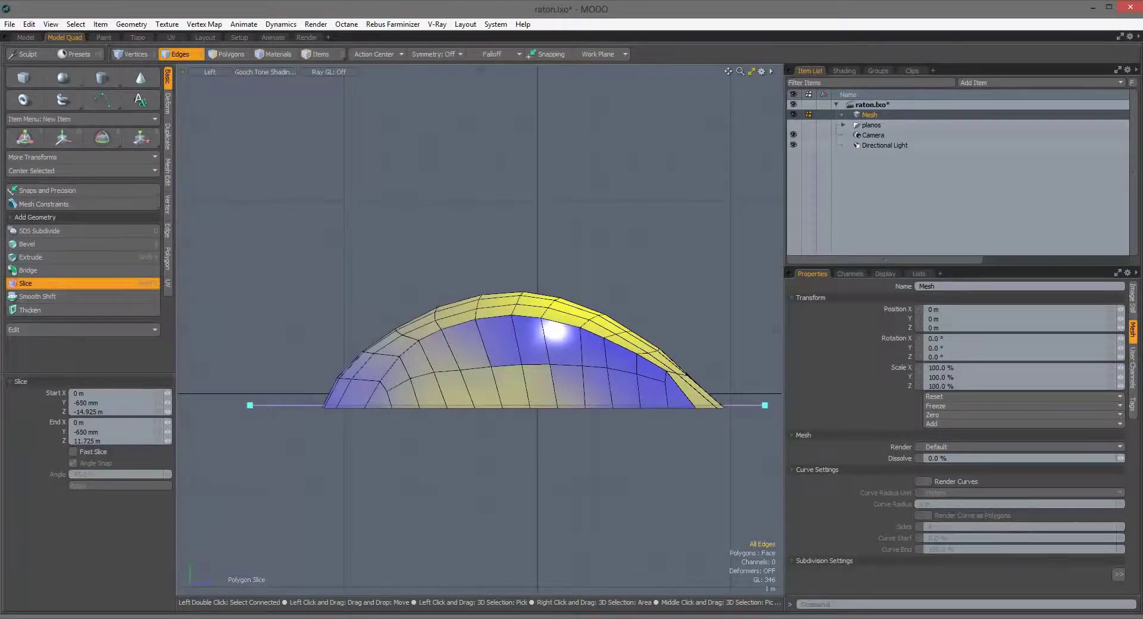
Step: Slice the body horizontally at Y -650 mm, and bevel its underside and border edges
key("space")
key("0")
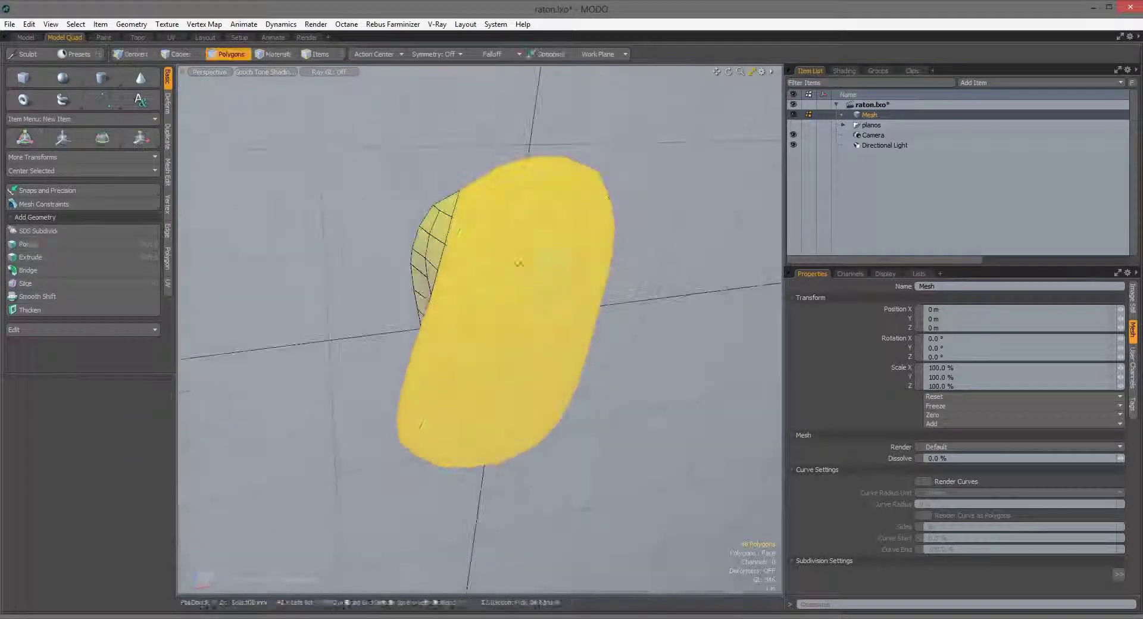
key("b")
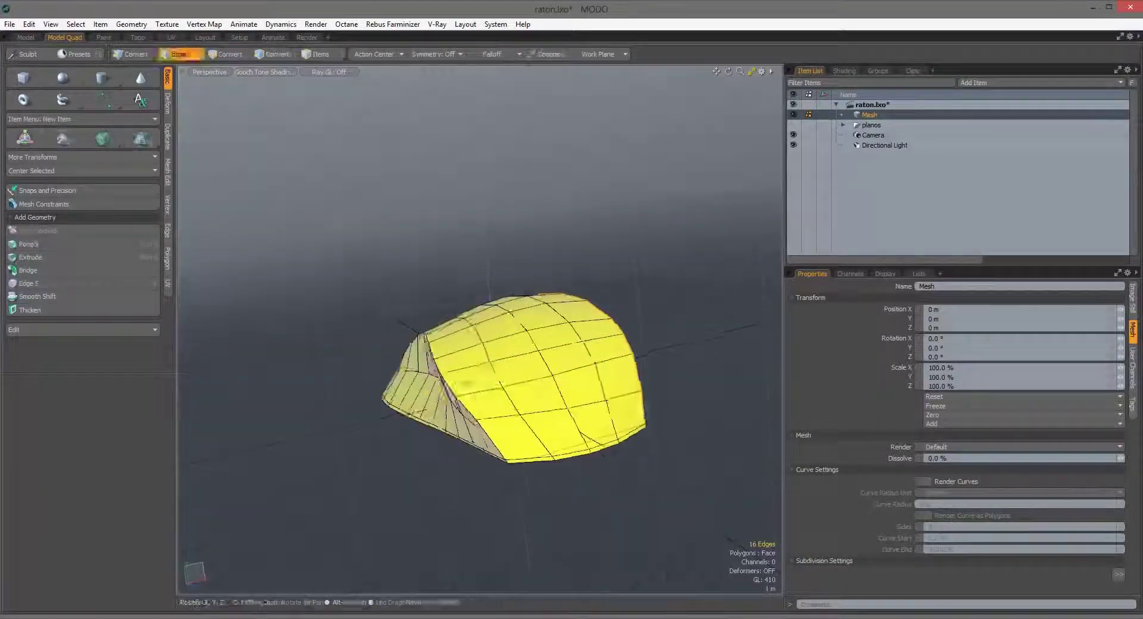
key("b")
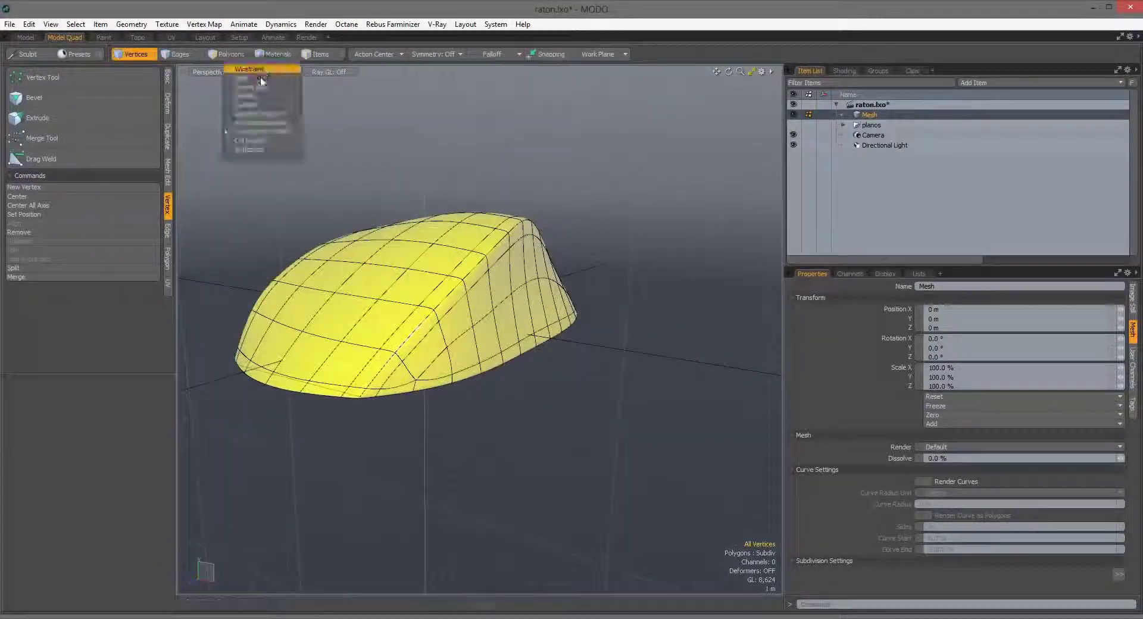
Step: Scale the rear of the body to 98% in X against the top reference with a linear falloff, and remove the falloff
left_click(256, 119)
left_click_drag(457, 382, 436, 306, "alt")
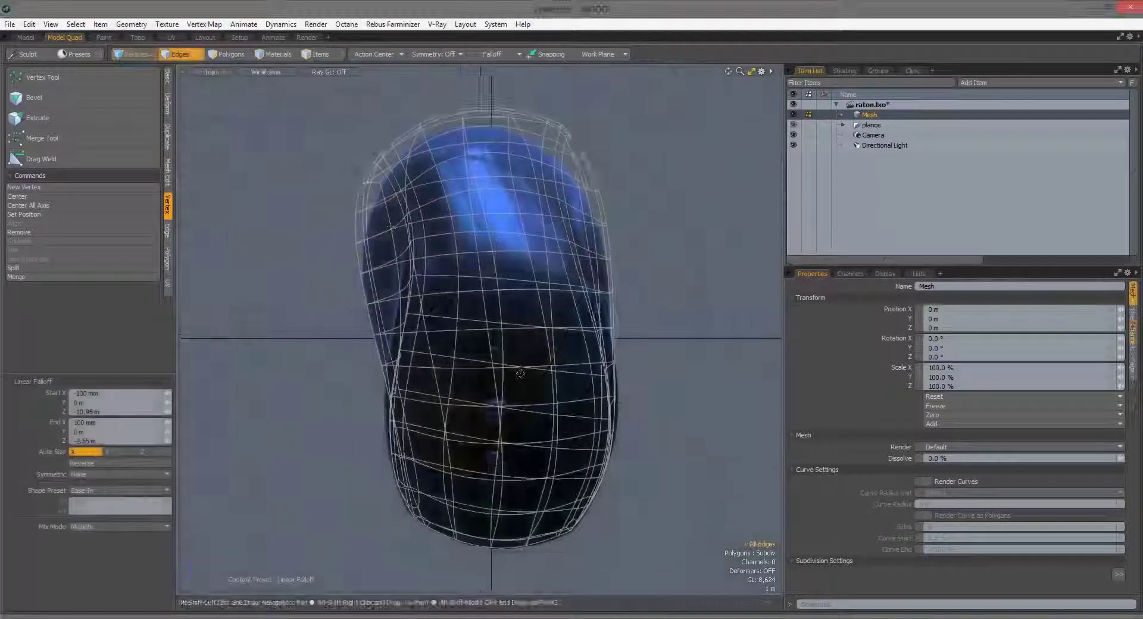
left_click(499, 56)
left_click(498, 63)
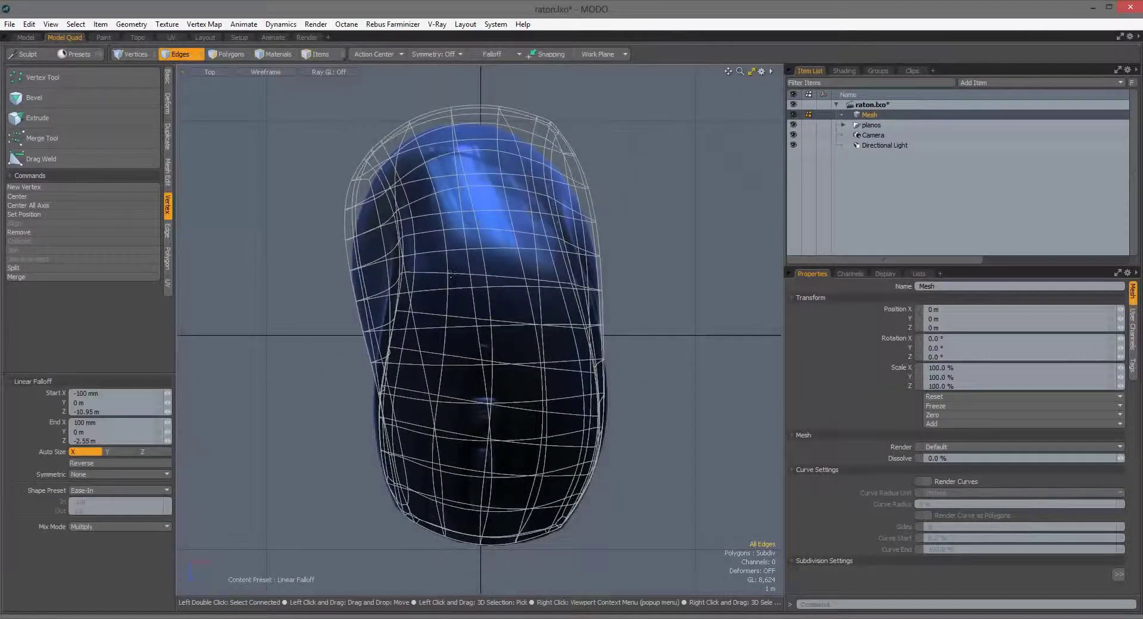
key("w")
key("r")
left_click_drag(477, 400, 531, 388)
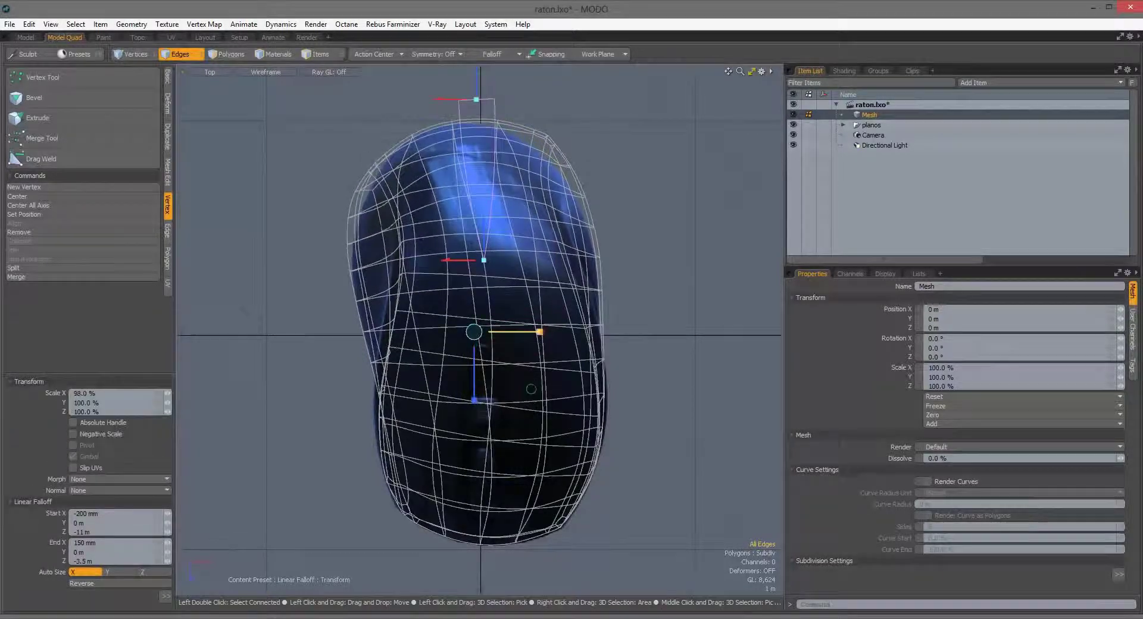
left_click(499, 53)
left_click(498, 94)
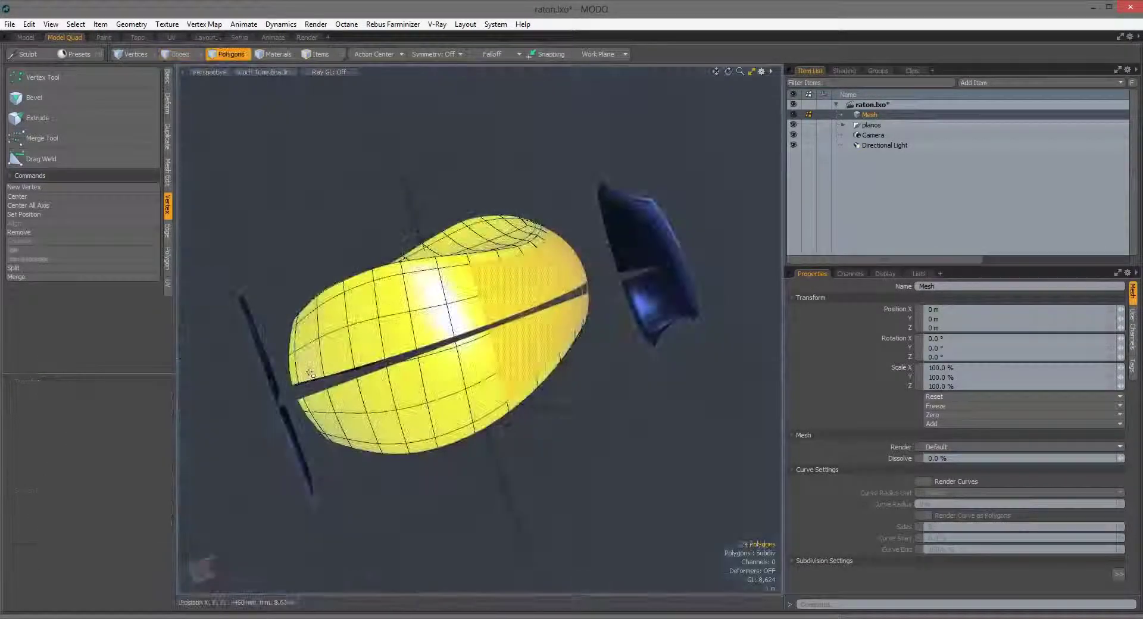
Step: Select the front polygons of the top shell in wireframe and cut them into a new mesh item
left_click_drag(357, 387, 315, 414, "alt")
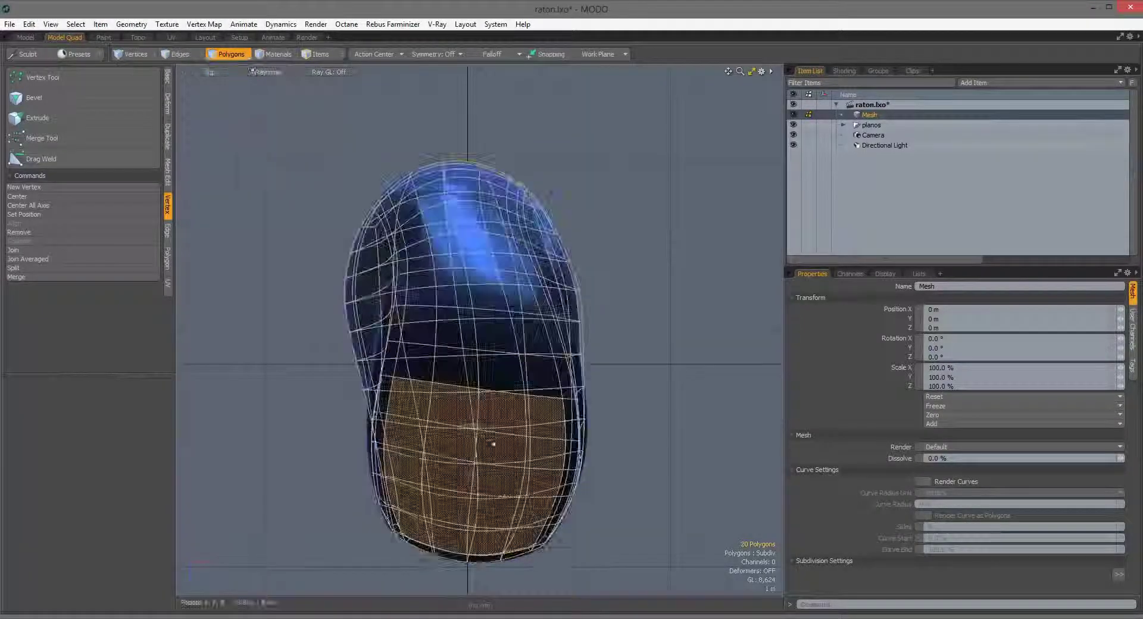
left_click(257, 127)
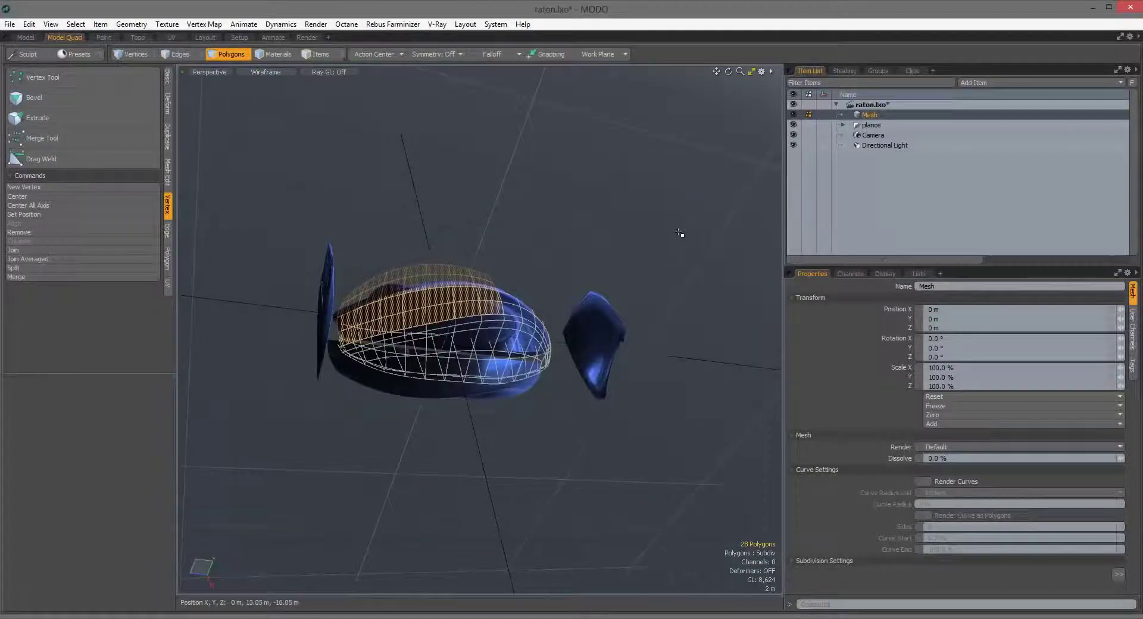
key("ctrl+x")
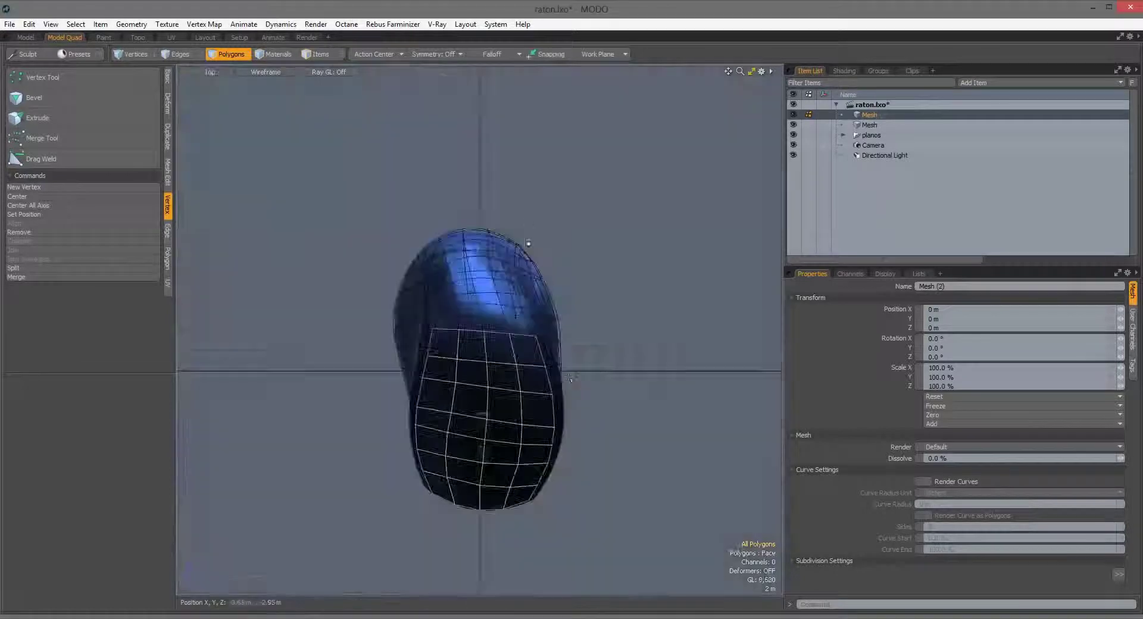
Step: Cut an elongated outline around the scroll-wheel area of the front shell with Edge Slice in the top view
scroll(476, 327, "up", 5)
left_click_drag(501, 394, 523, 355, "alt+shift")
key("alt+c")
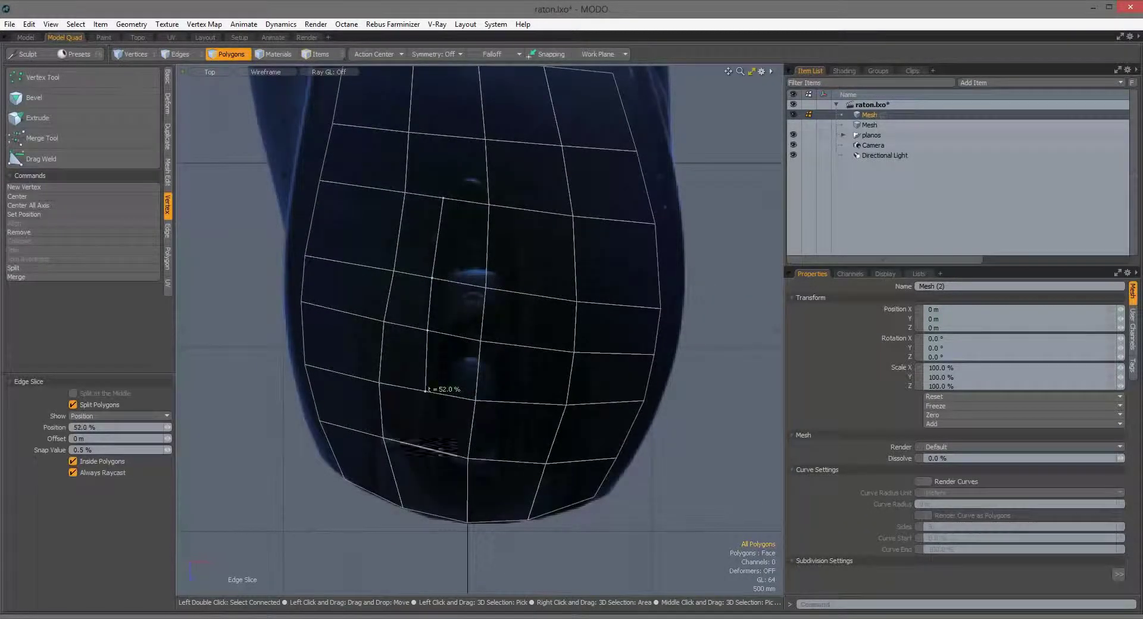
left_click(426, 389)
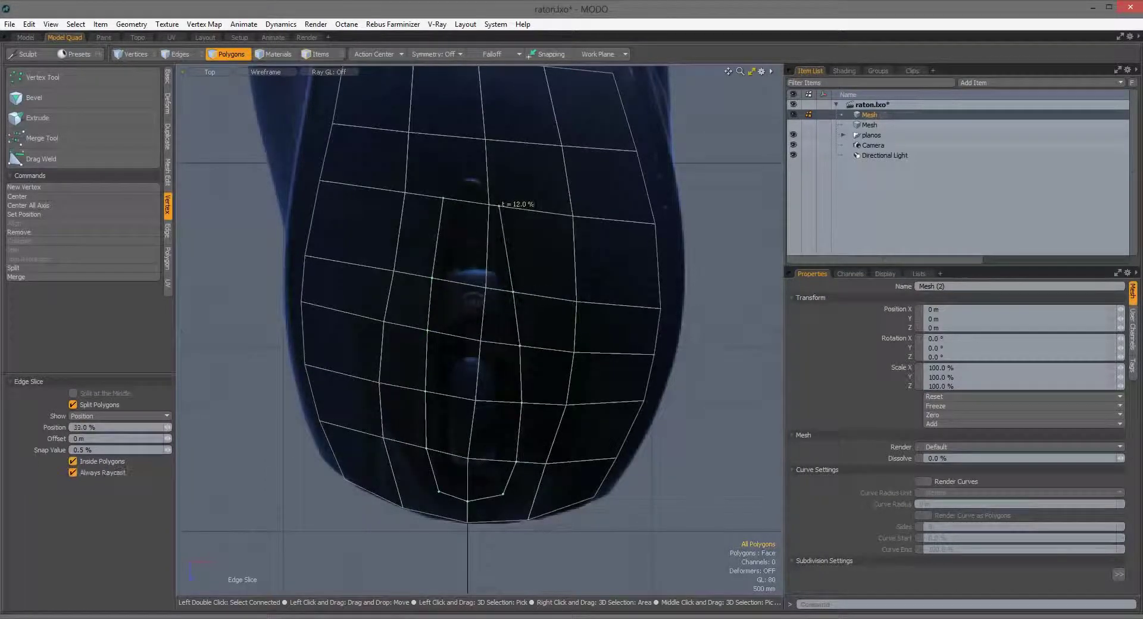
Step: Close the slot outline at its rear end and connect its corners to the surrounding mesh vertices with Edge Slice
scroll(524, 293, "up", 5)
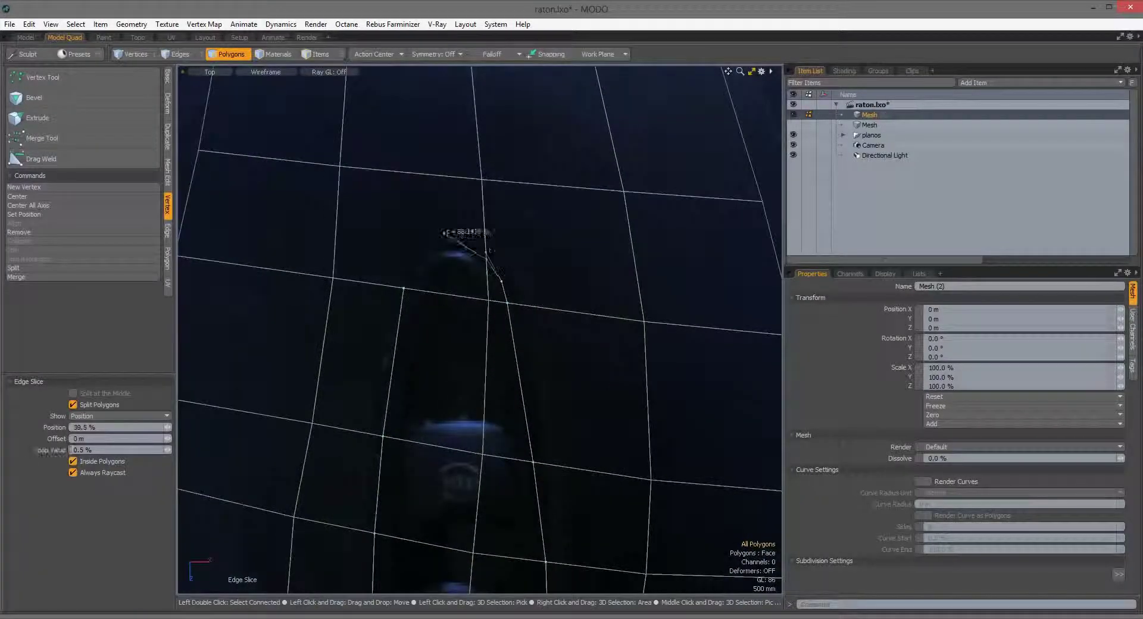
left_click(459, 244)
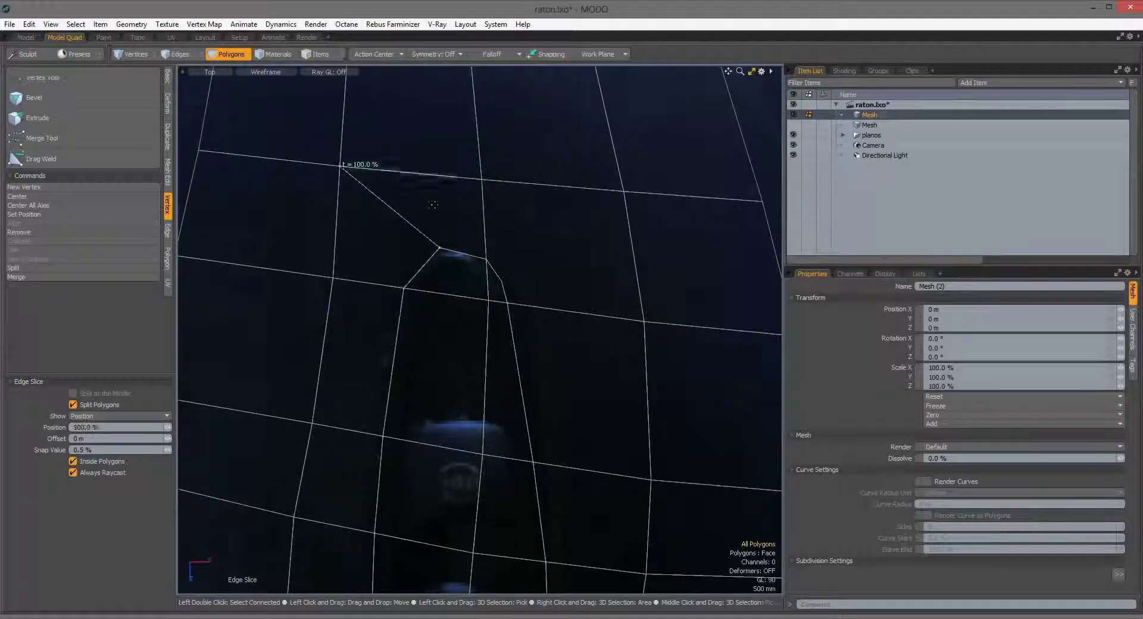
left_click(357, 164)
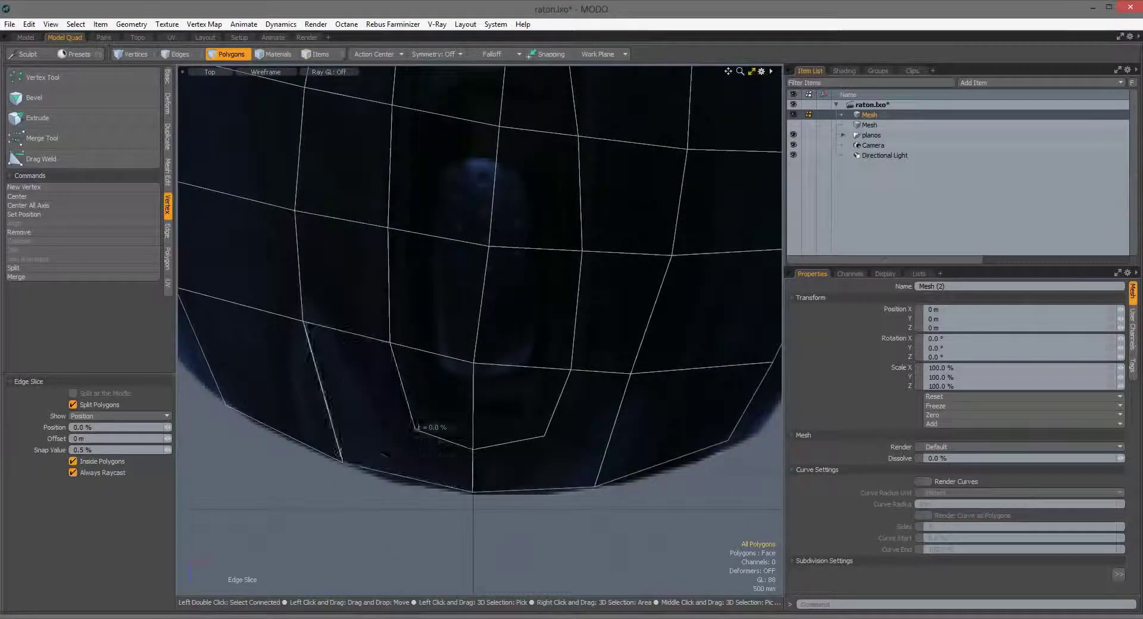
Step: Set the perspective view to Gooch Tone shading and bevel the polygons inside the slot outline to sink a recess
key("ctrl+space")
left_click(545, 467)
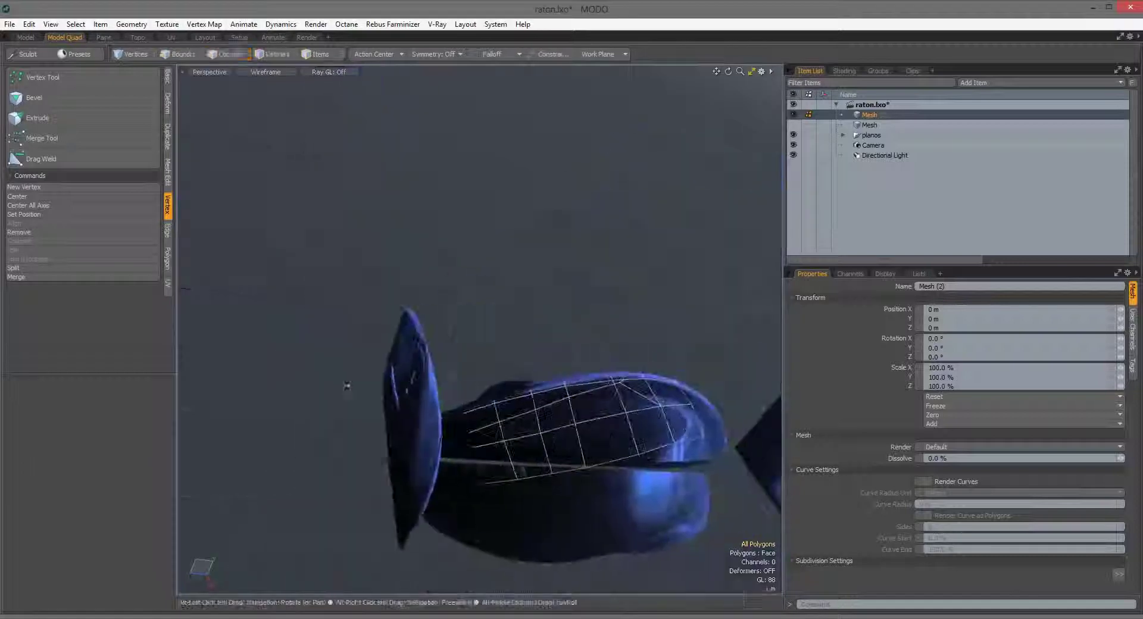
left_click(265, 72)
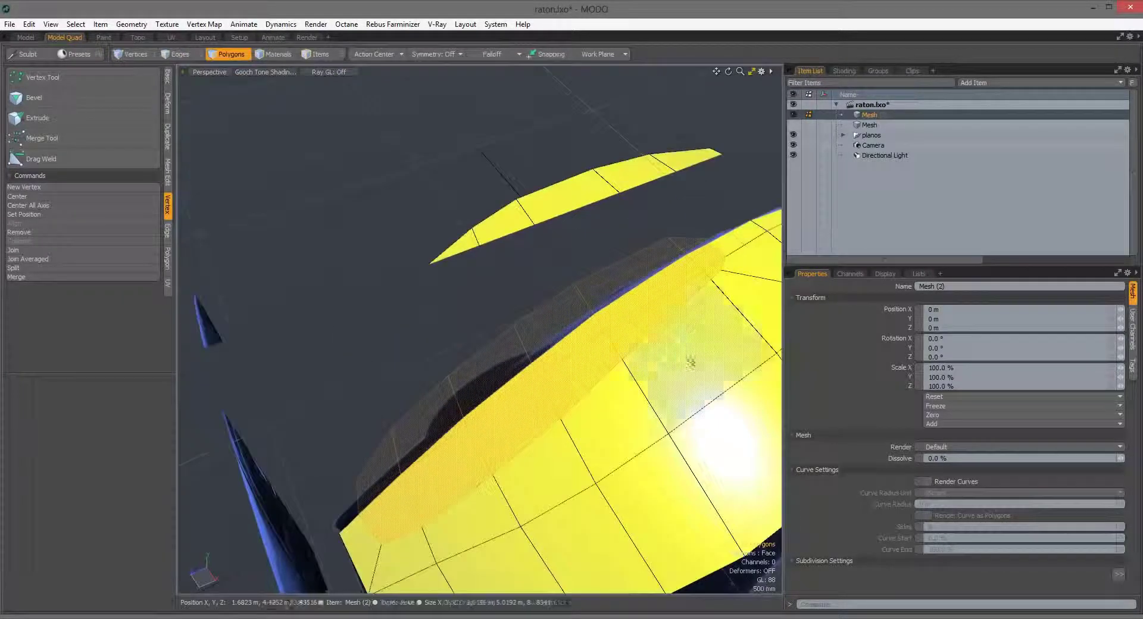
key("b")
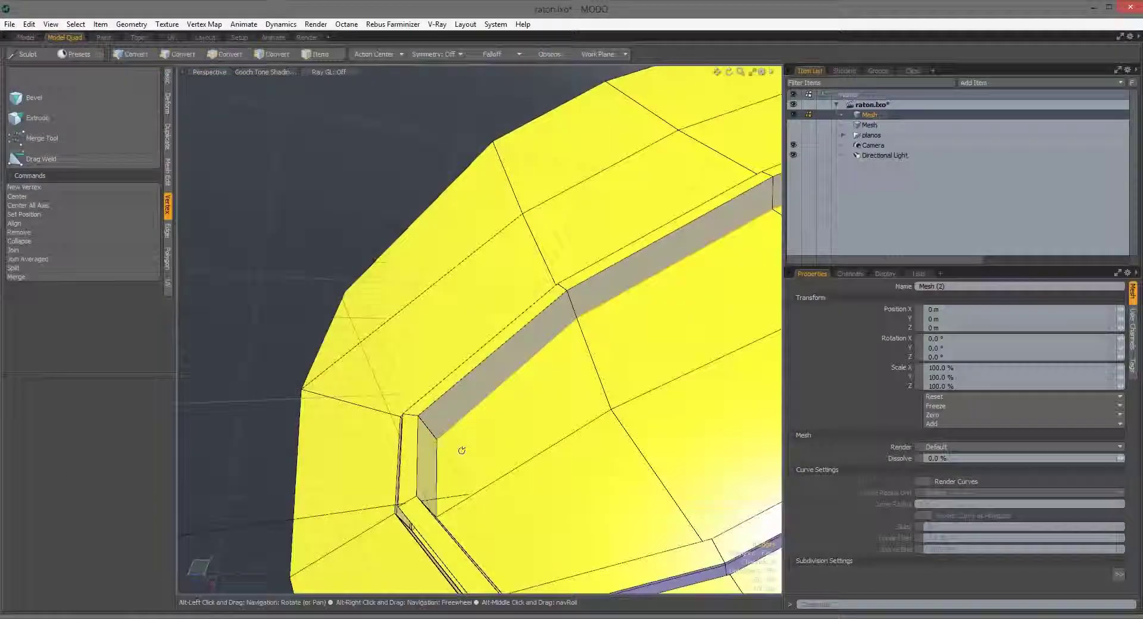
Step: Bevel the recess's rim edges to sharpen them in the subdivided surface
left_click_drag(461, 451, 457, 202, "alt")
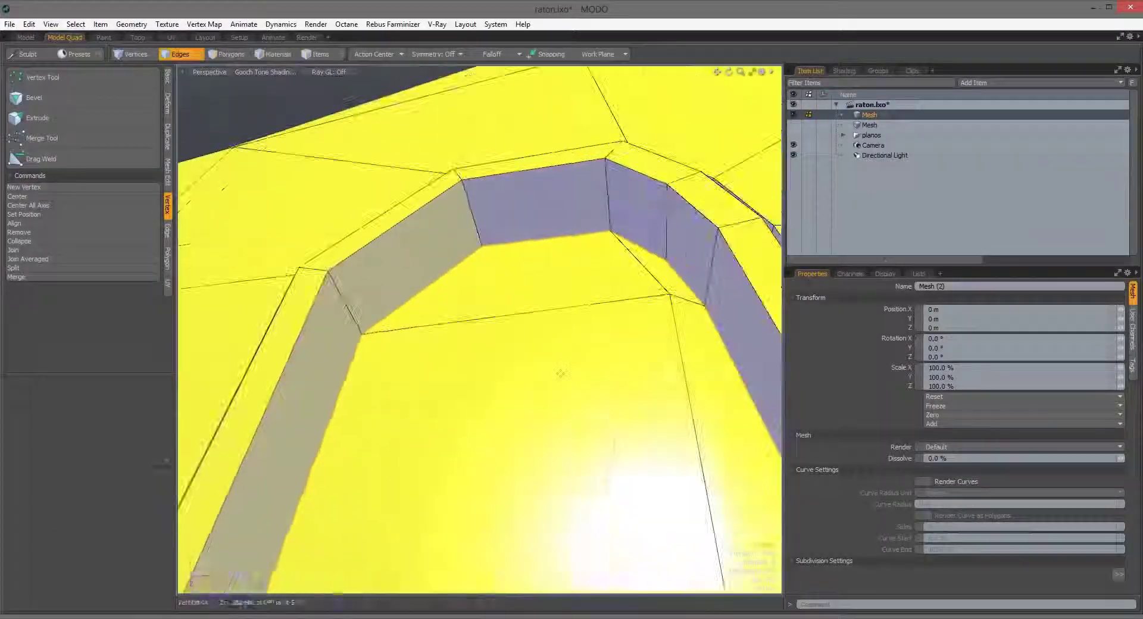
key("b")
key("space")
scroll(510, 387, "down", 10)
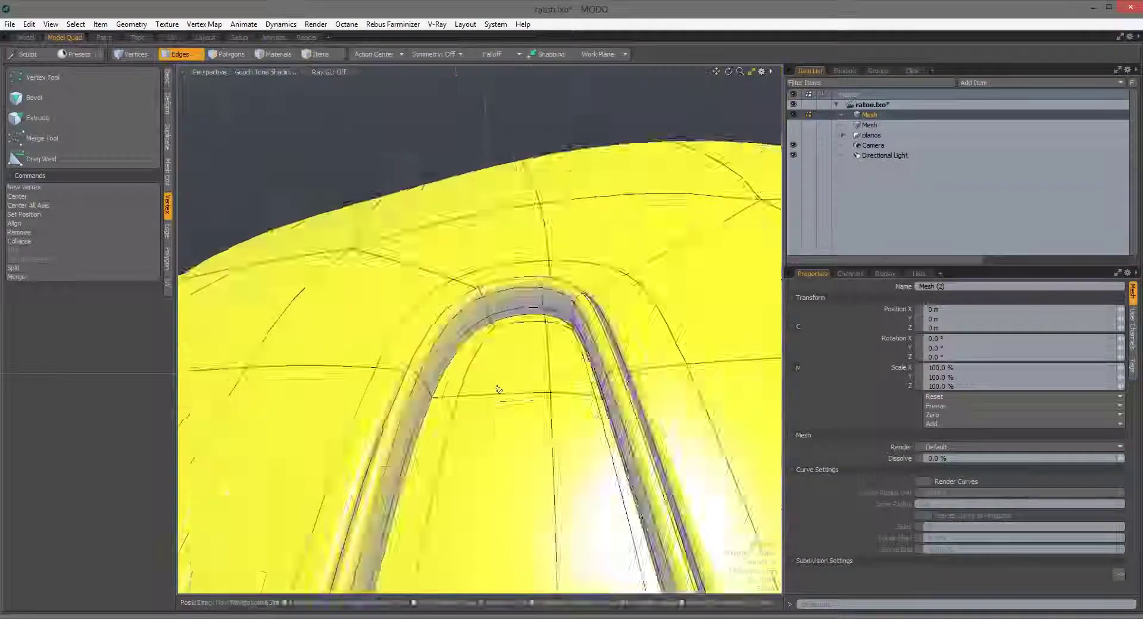
left_click_drag(493, 387, 530, 415, "alt")
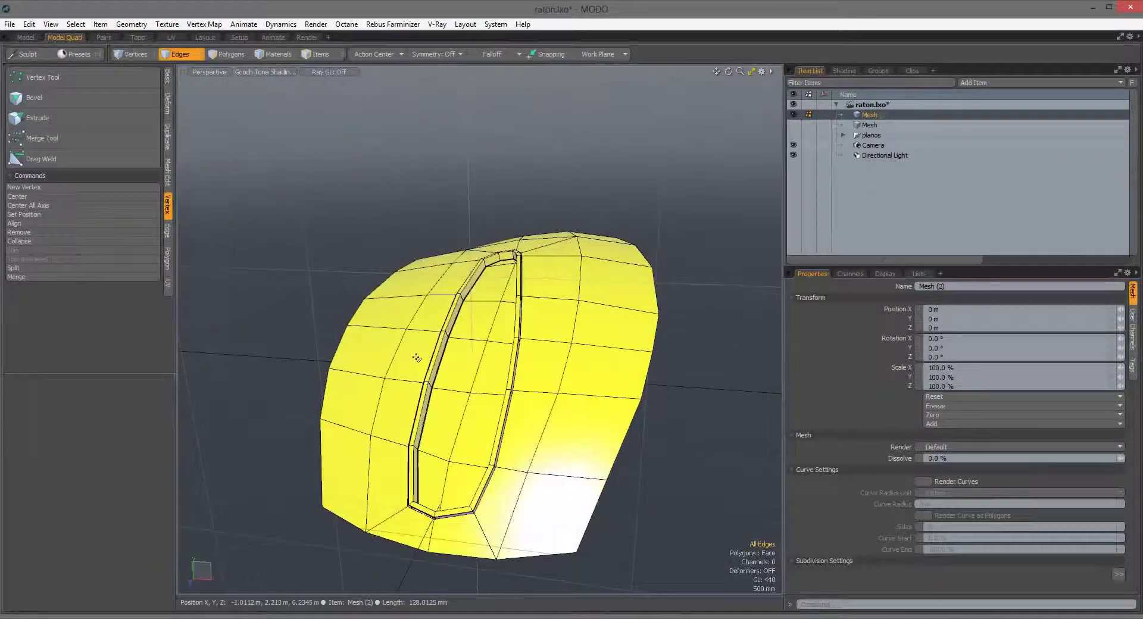
Step: Select all polygons on the floor of the slot recess and bevel them
scroll(523, 268, "up", 8)
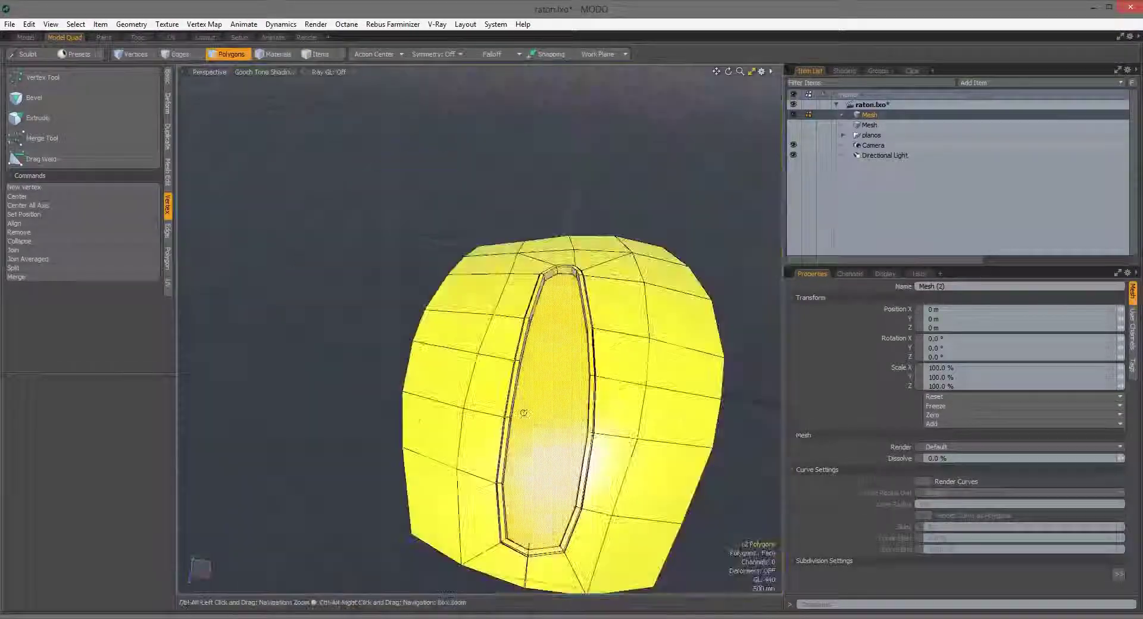
left_click_drag(500, 357, 460, 381, "alt")
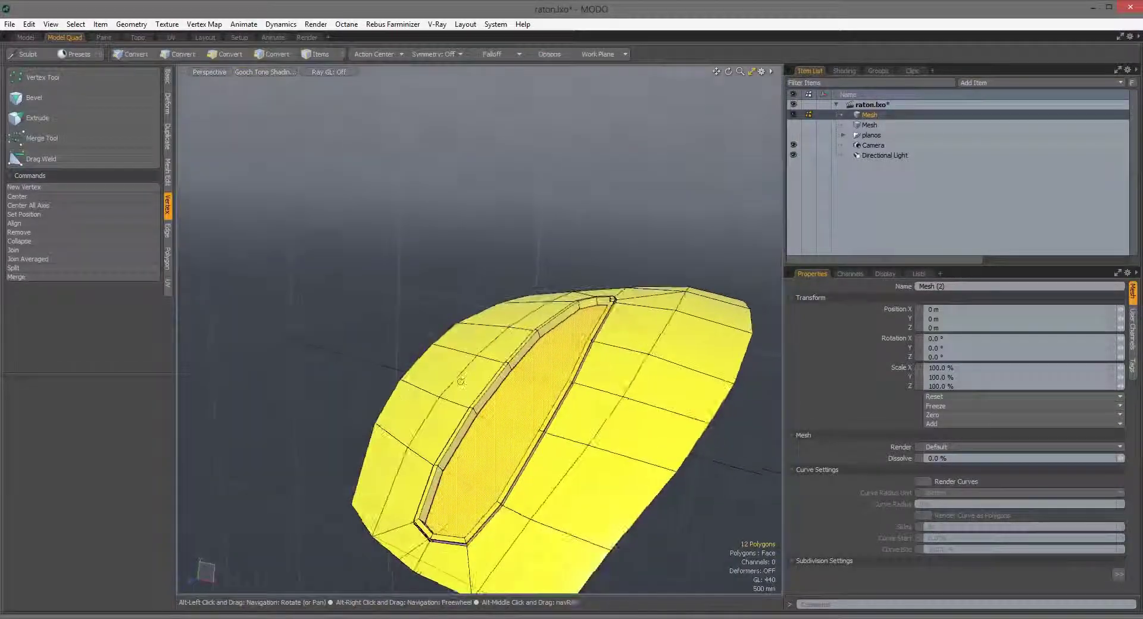
key("b")
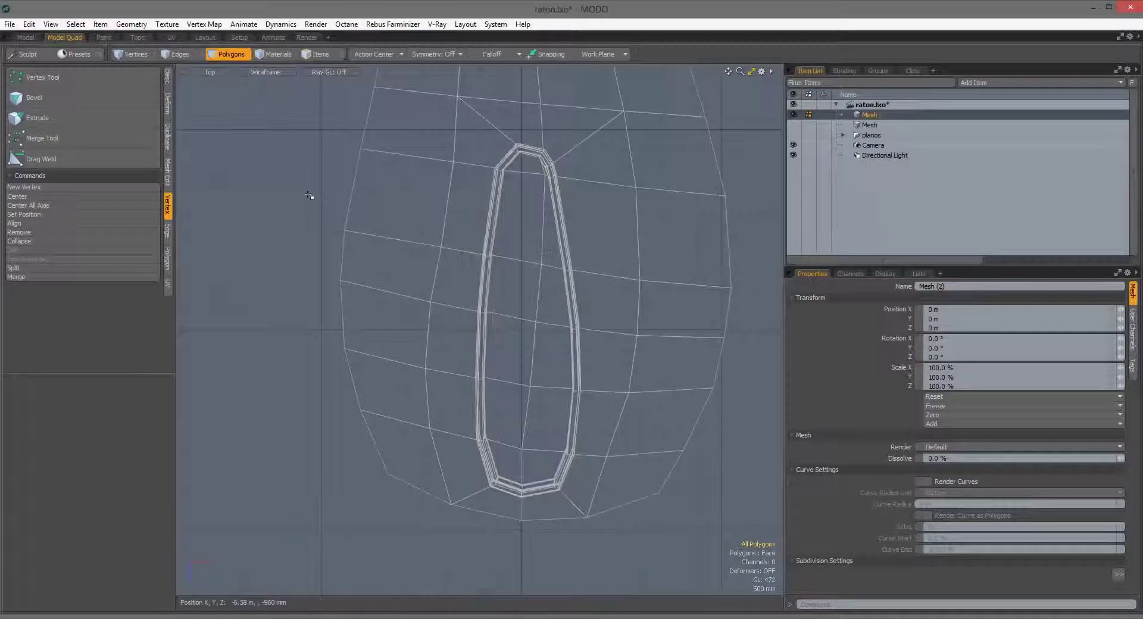
Step: Bevel the slot-floor polygons around the scroll wheel into an inner pocket and shape it against the top reference
left_click_drag(314, 193, 689, 243, "ctrl+alt")
key("w")
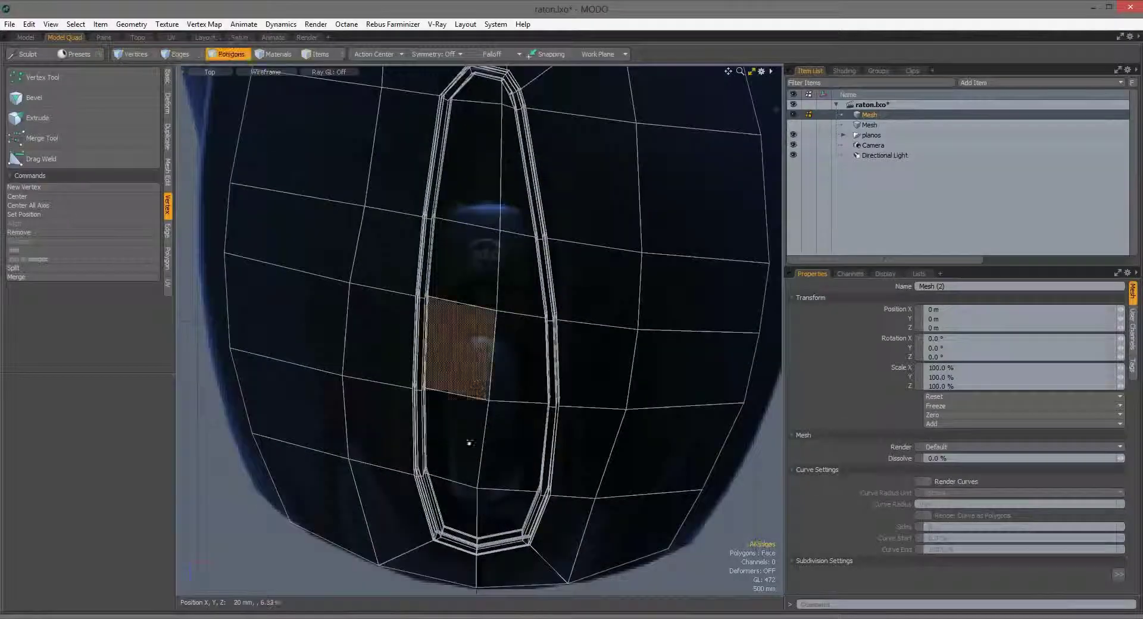
left_click_drag(466, 441, 485, 512)
key("b")
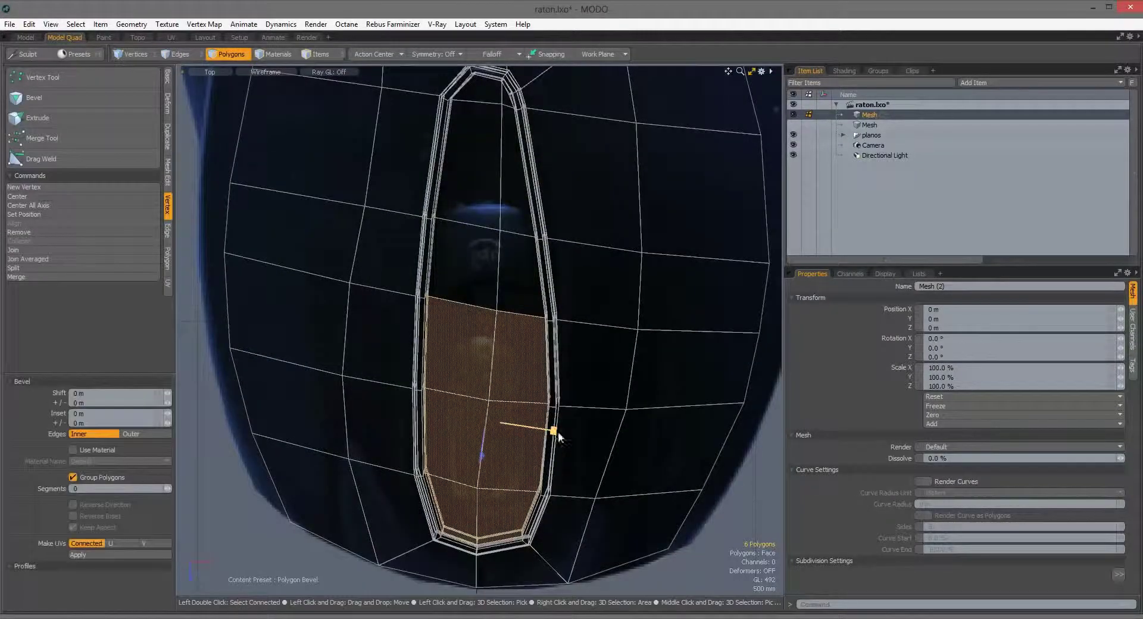
key("t")
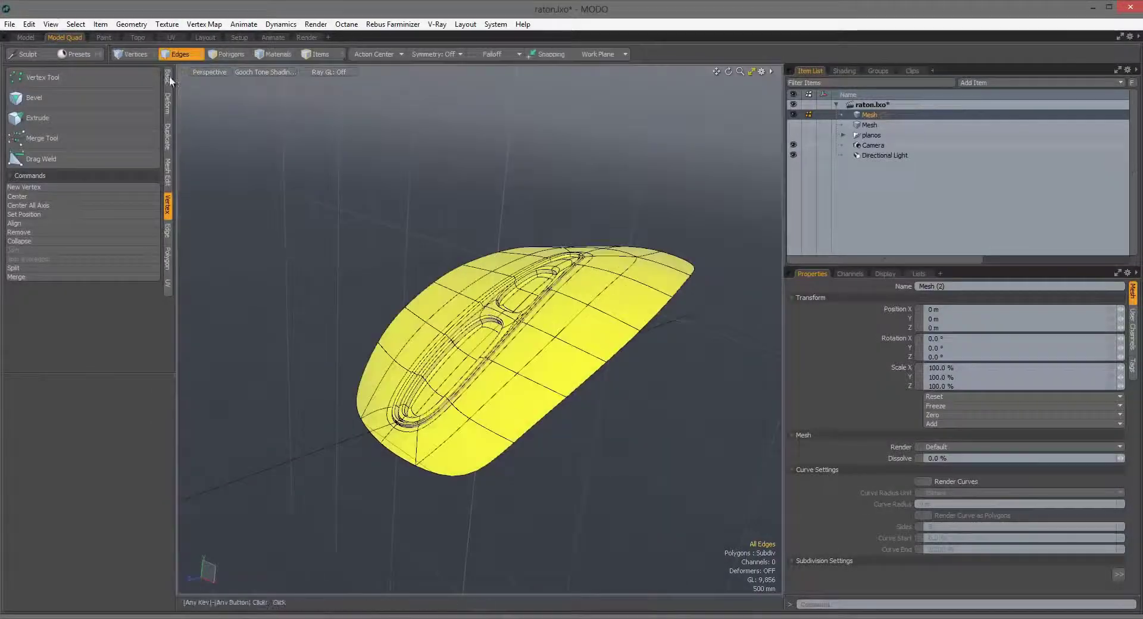
Step: Create a flat disc in the YZ plane above the front of the shell with the Sphere primitive
left_click(168, 77)
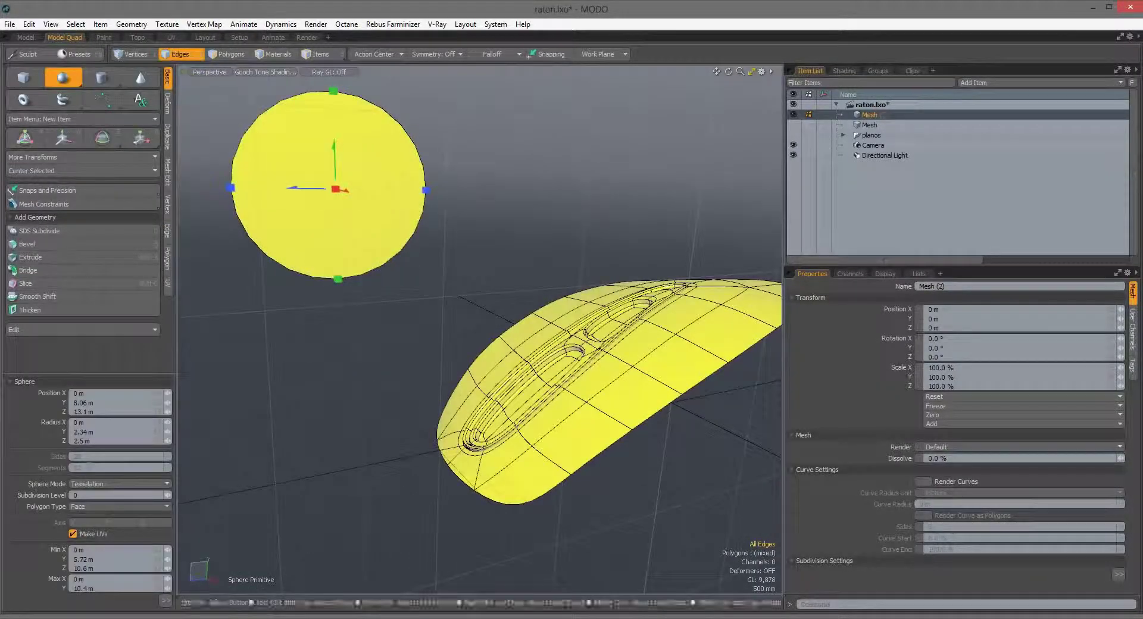
key("space")
key("3")
Step: Inset the disc with a polygon bevel and delete the inner polygon to leave a flat ring
key("b")
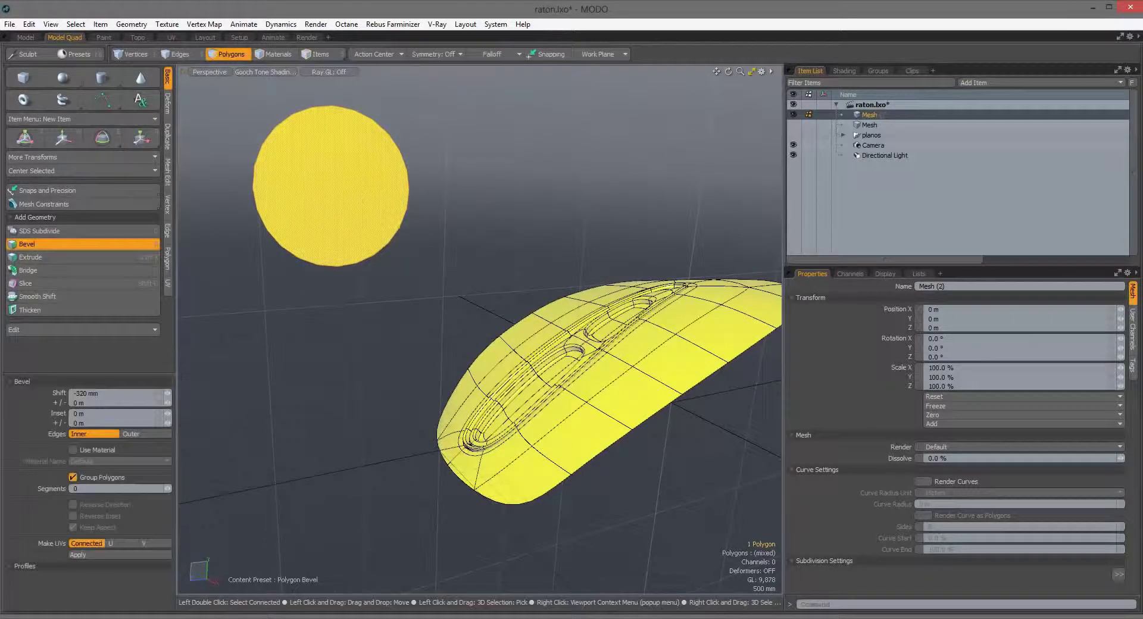
left_click_drag(318, 224, 333, 225)
key("Delete")
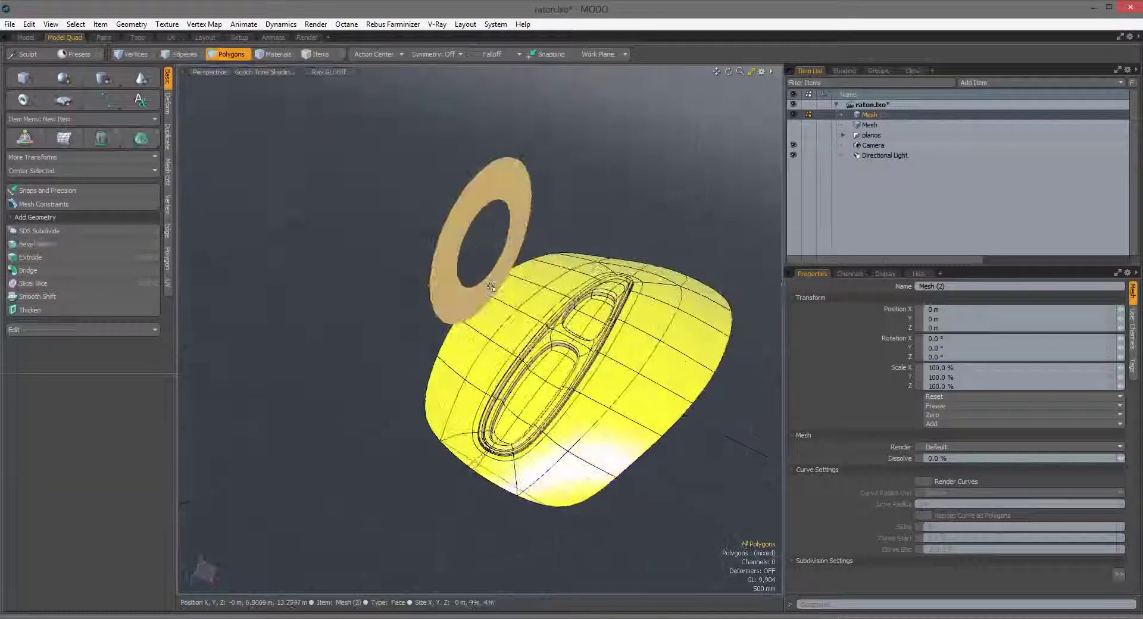
Step: Extrude the ring along X into a thick scroll wheel and select its outer rim edges
key("shift+x")
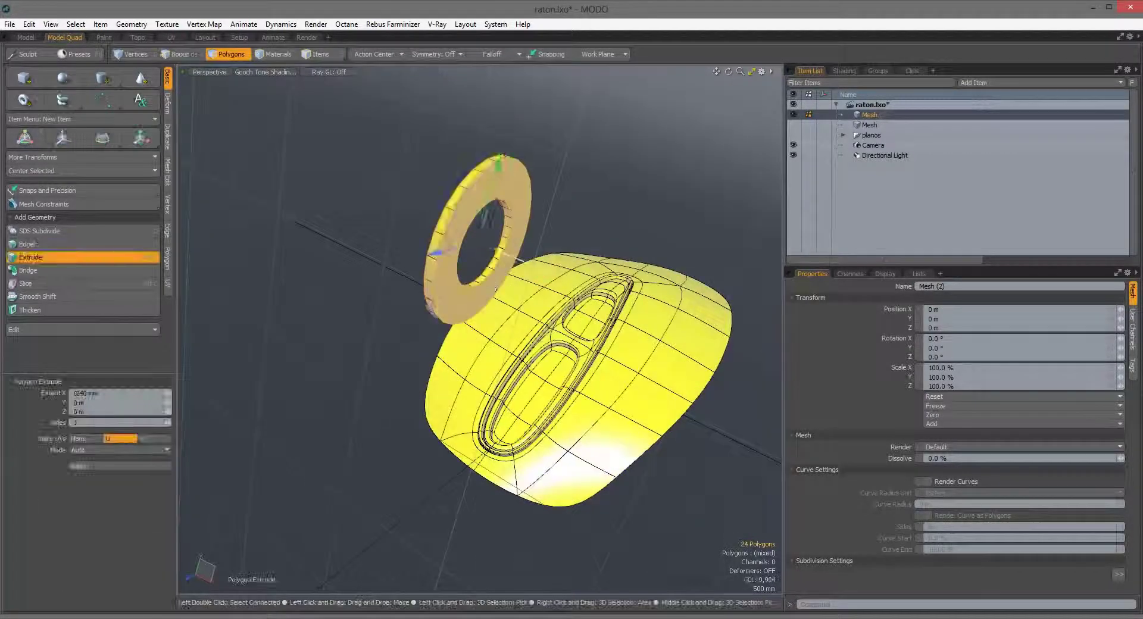
key("space")
type("2")
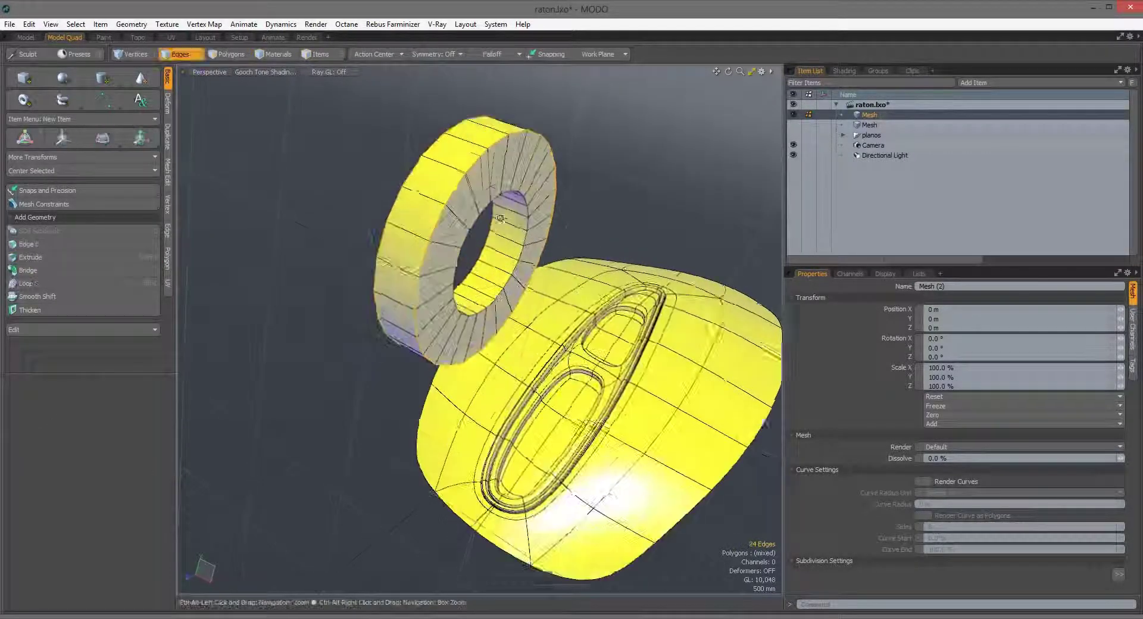
Step: Bevel the scroll wheel's outer rim edges with an Edge Bevel in Inset mode at round level 1
type("b")
type("0")
key("Return")
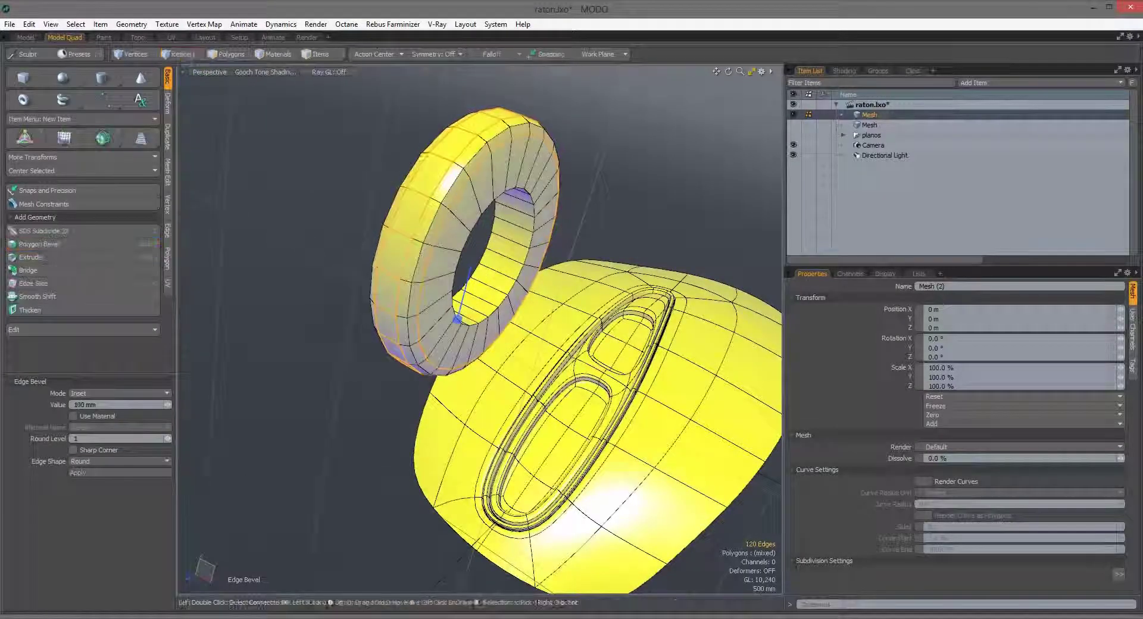
key("space")
Step: Move the scroll wheel polygons 6.6 m along Z into the front slot of the shell
key("ctrl+1")
key("3")
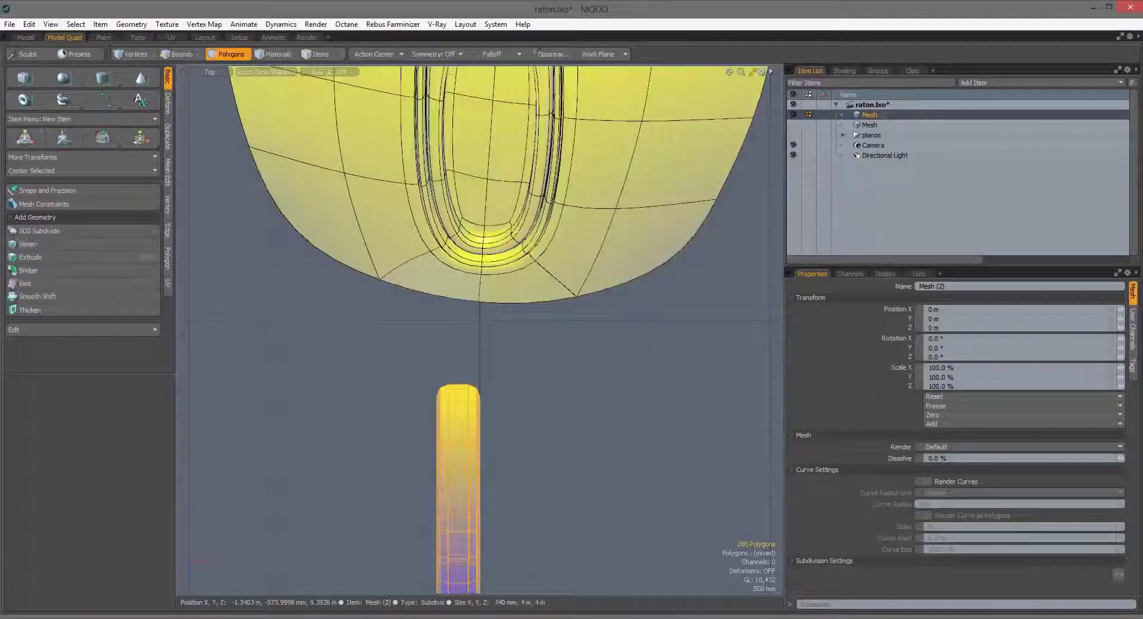
left_click(167, 204)
key("w")
key("0")
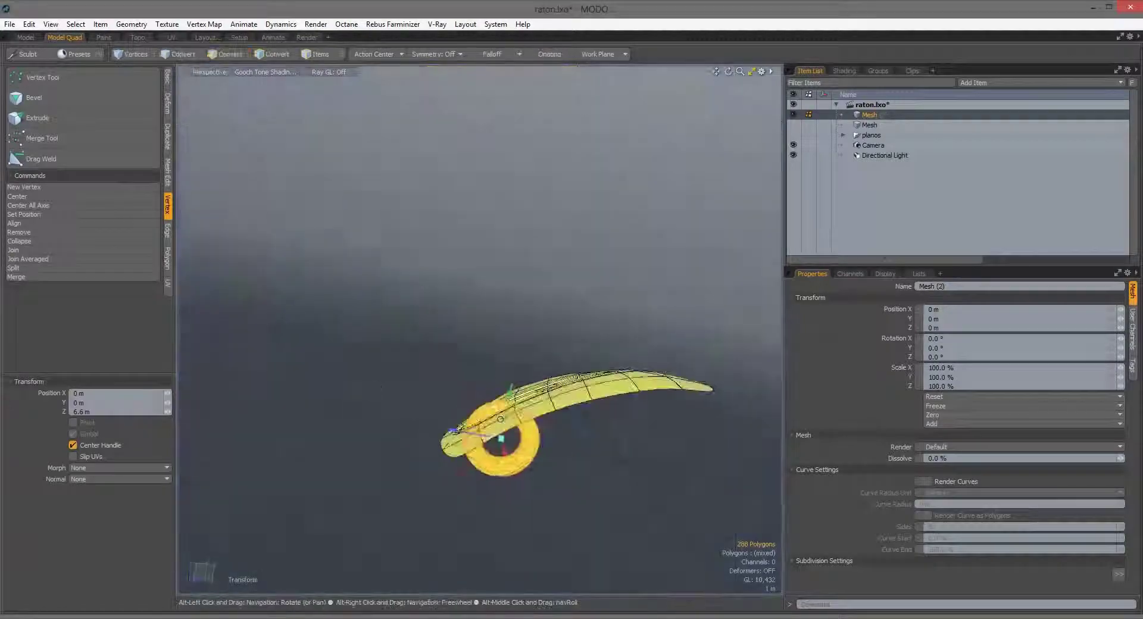
scroll(501, 189, "up", 5)
left_click_drag(500, 189, 655, 226, "alt")
key("3")
key("0")
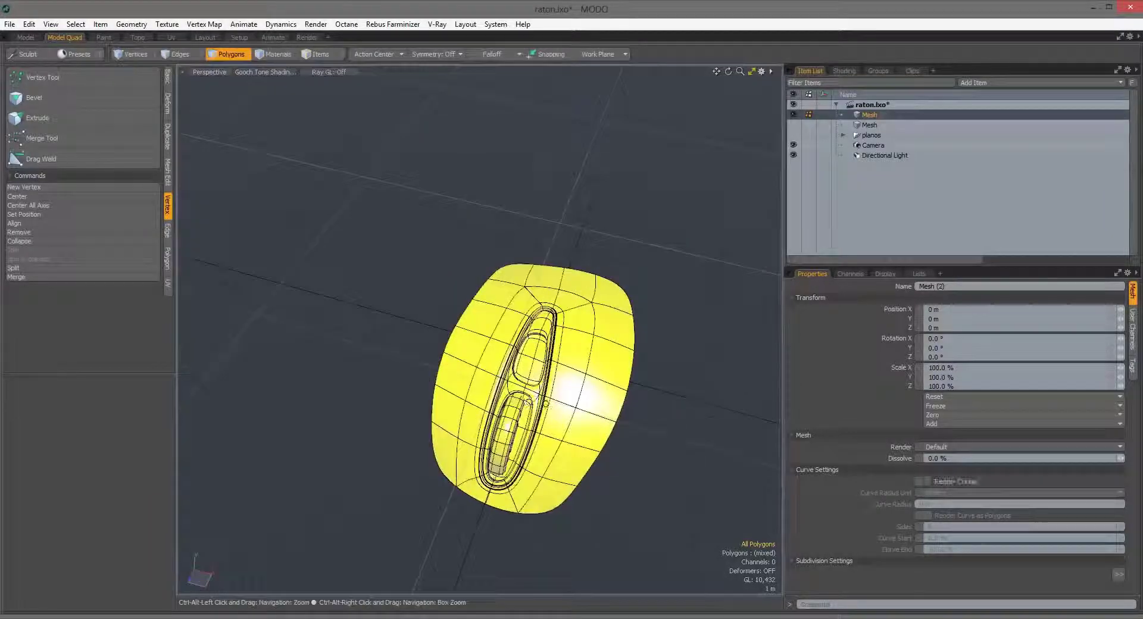
Step: Shift and slightly rotate the scroll wheel in the top view so it lines up with the slanted slot
scroll(557, 396, "up", 5)
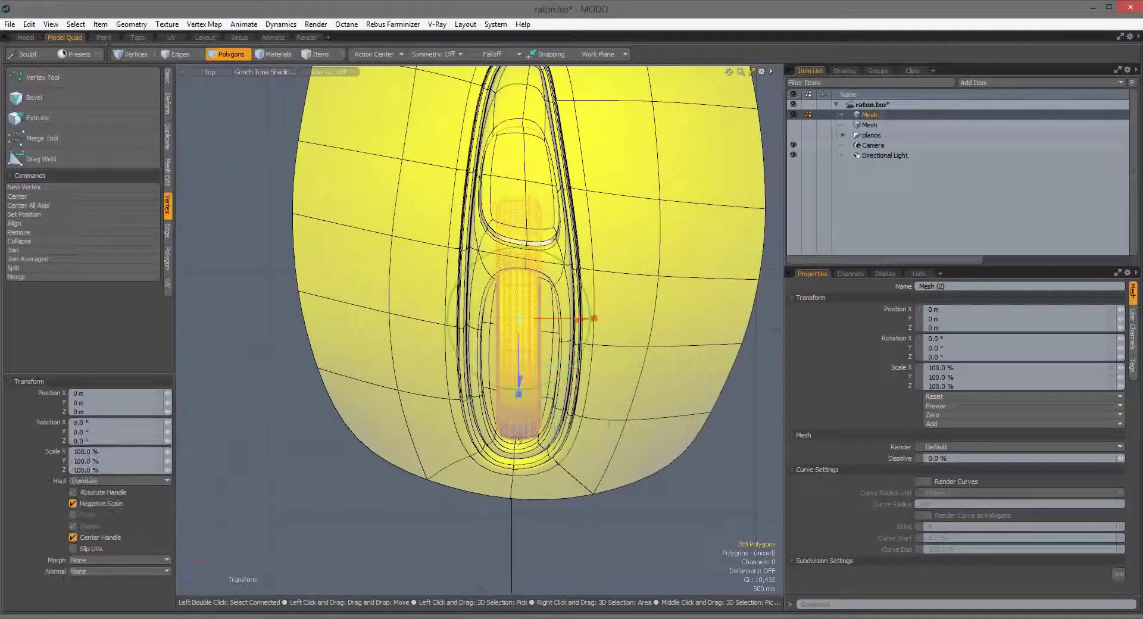
key("y")
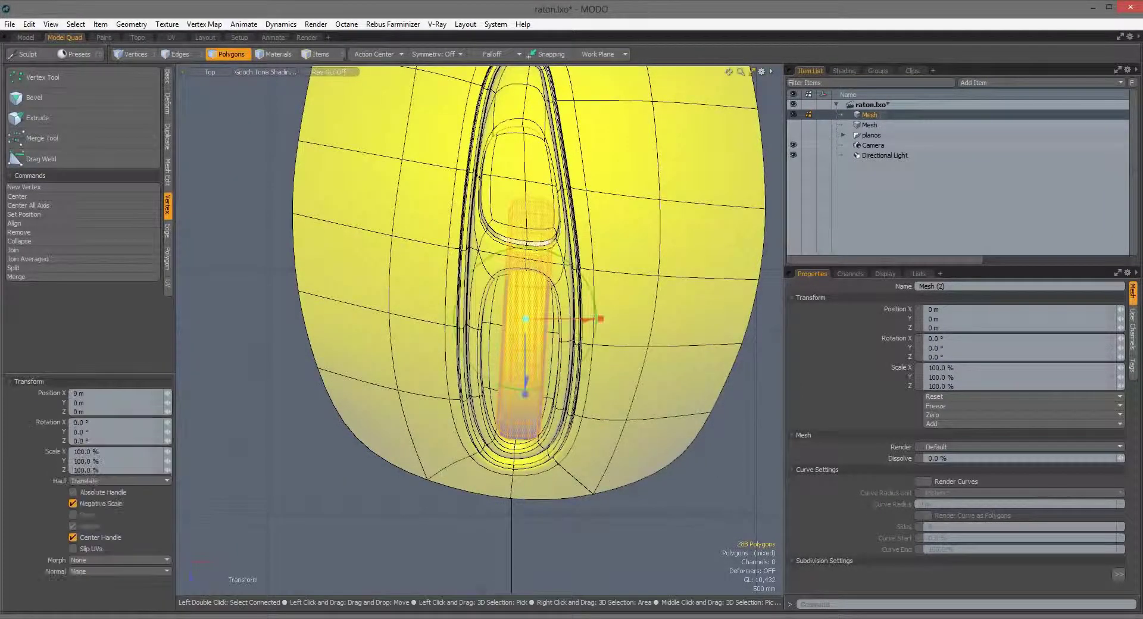
key("space")
left_click(243, 396)
left_click_drag(243, 396, 528, 356, "alt")
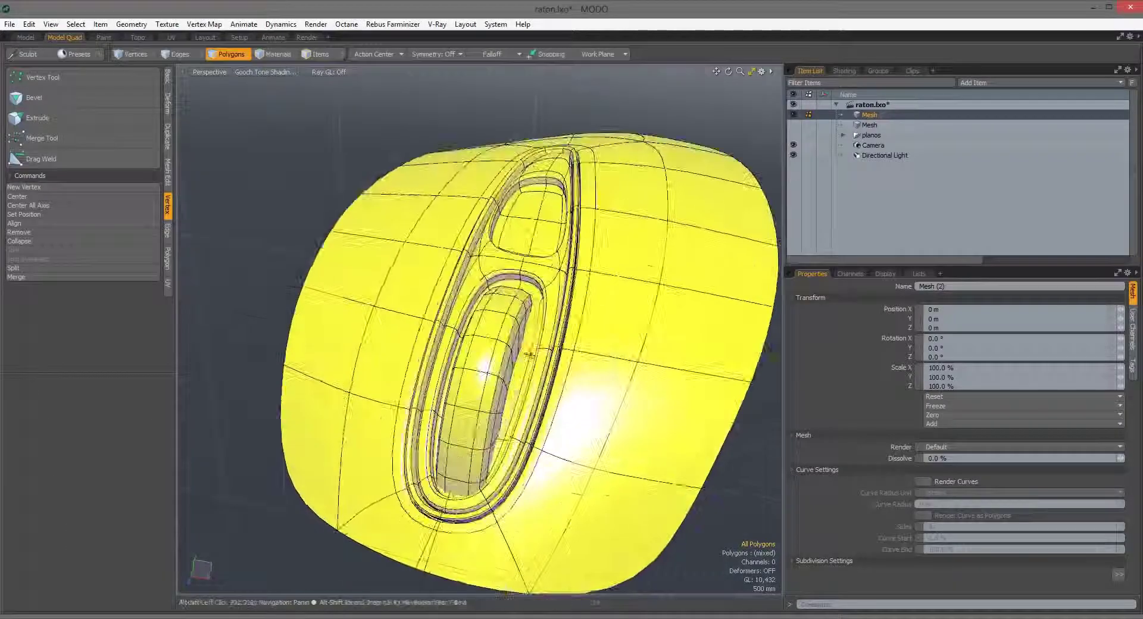
Step: Clone the four floor polygons of the pocket behind the scroll wheel and bevel the copy into a button
left_click_drag(271, 233, 408, 218, "alt")
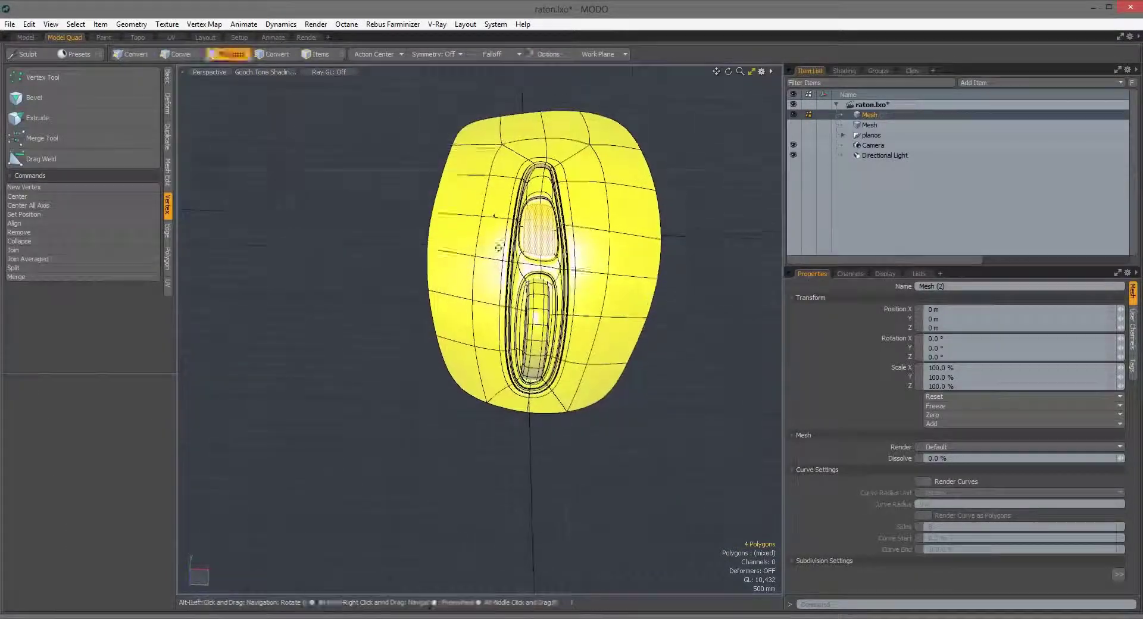
left_click_drag(499, 247, 354, 242, "alt")
left_click(167, 137)
left_click(34, 219)
key("space")
key("b")
left_click_drag(356, 315, 376, 343, "alt")
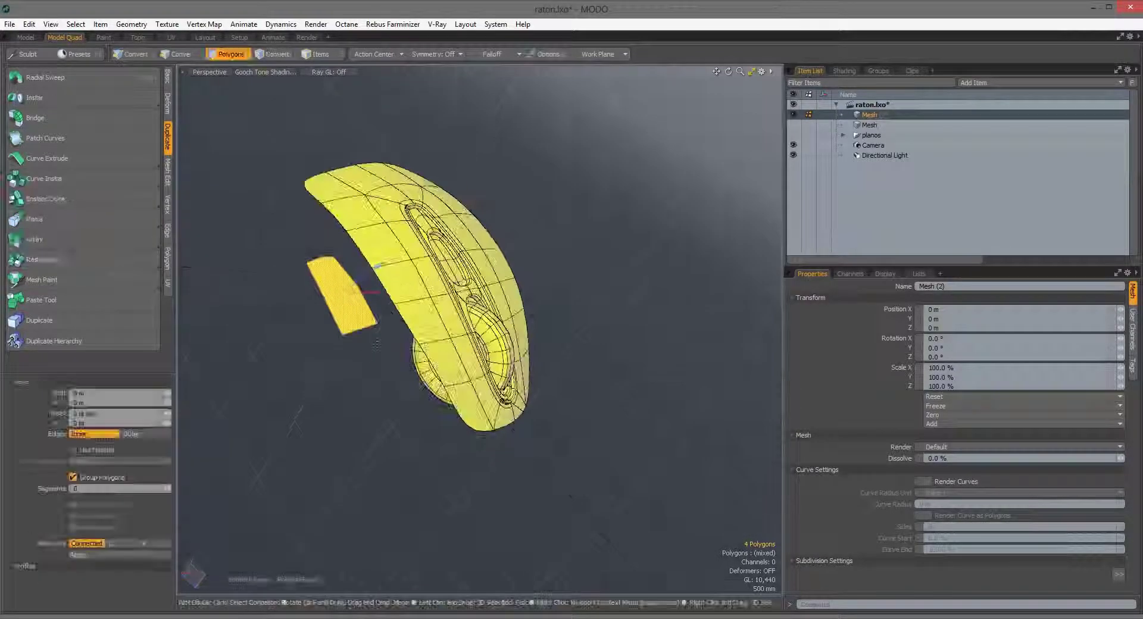
Step: Move the button piece into the pocket behind the scroll wheel, lowering it 10 mm along Y
mouse_move(325, 289)
left_mouse_down("alt")
mouse_move(280, 329)
mouse_move(659, 250)
mouse_move(476, 292)
left_mouse_up("alt")
key("3")
key("w")
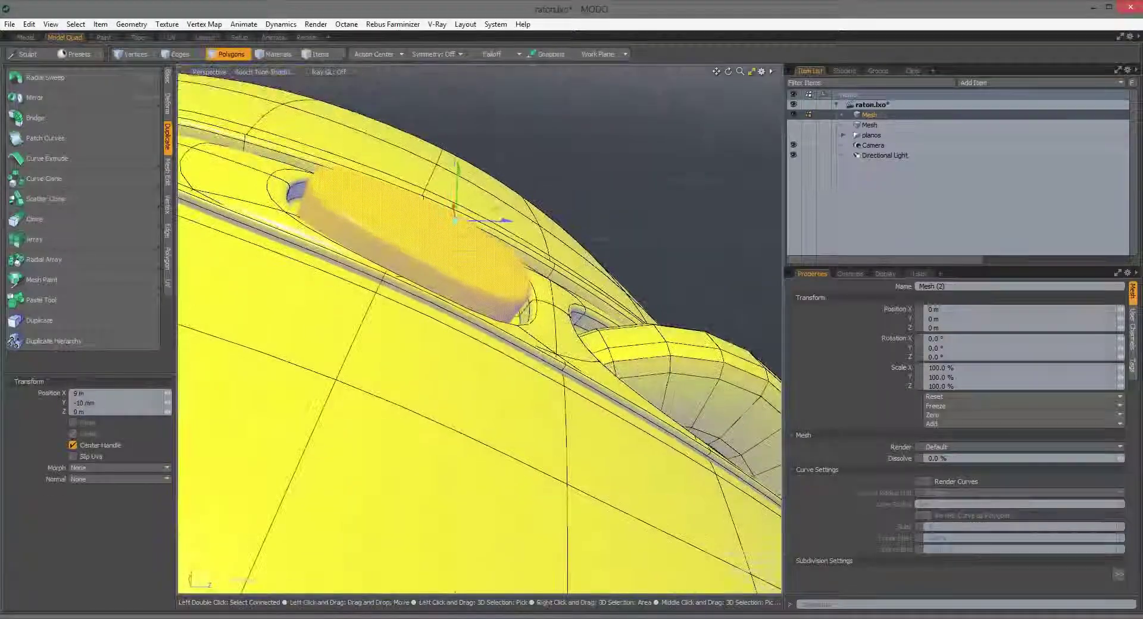
key("space")
key("a")
Step: Delete the main body polygons hidden beneath the front shell and merge the body's vertices
left_click_drag(703, 357, 744, 434, "alt")
scroll(653, 396, "down", 3)
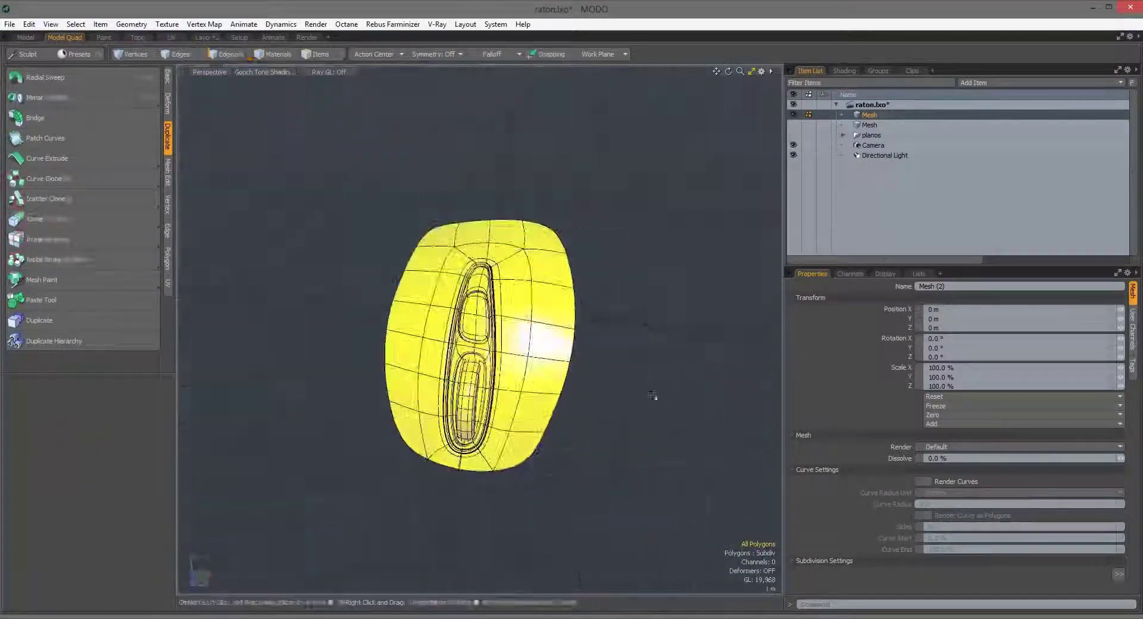
left_click_drag(652, 395, 525, 386, "alt")
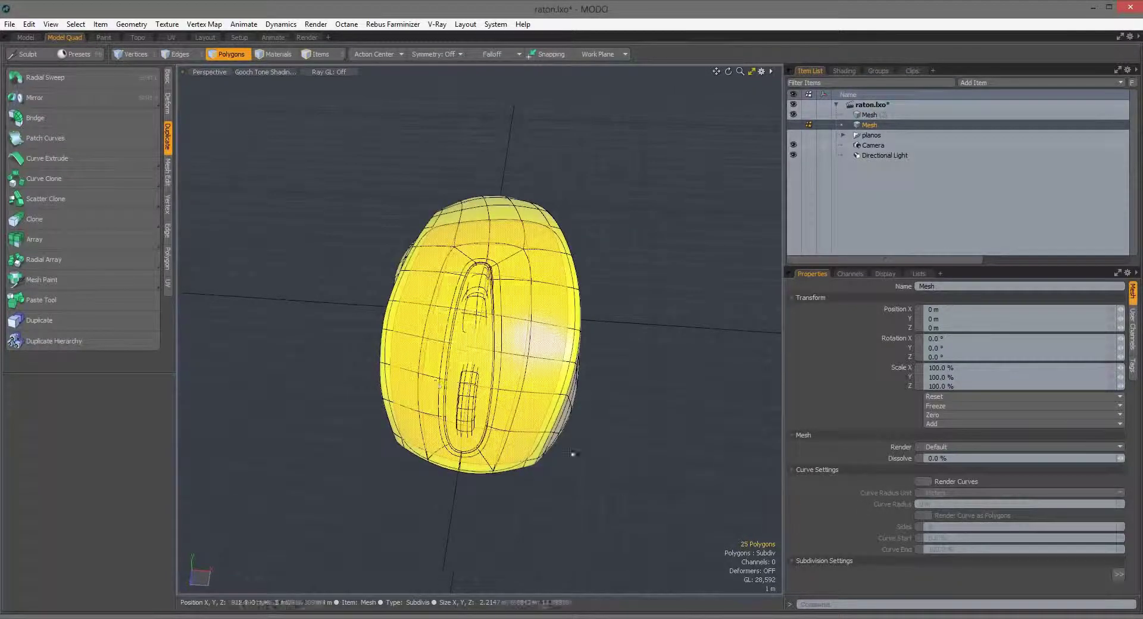
left_click_drag(702, 262, 170, 222, "alt")
left_click(168, 204)
left_click(16, 277)
left_click(670, 262)
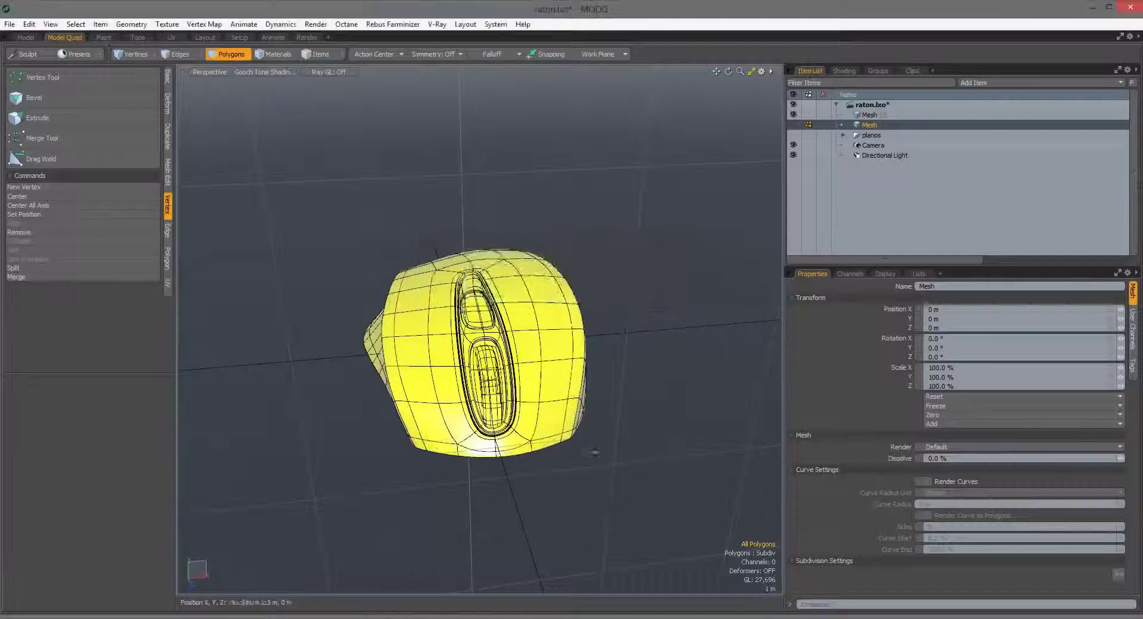
Step: Move the scroll wheel -150 mm in Y and -130 mm in Z to seat it deeper in its slot
key("a")
left_click_drag(508, 423, 505, 333, "alt")
key("a")
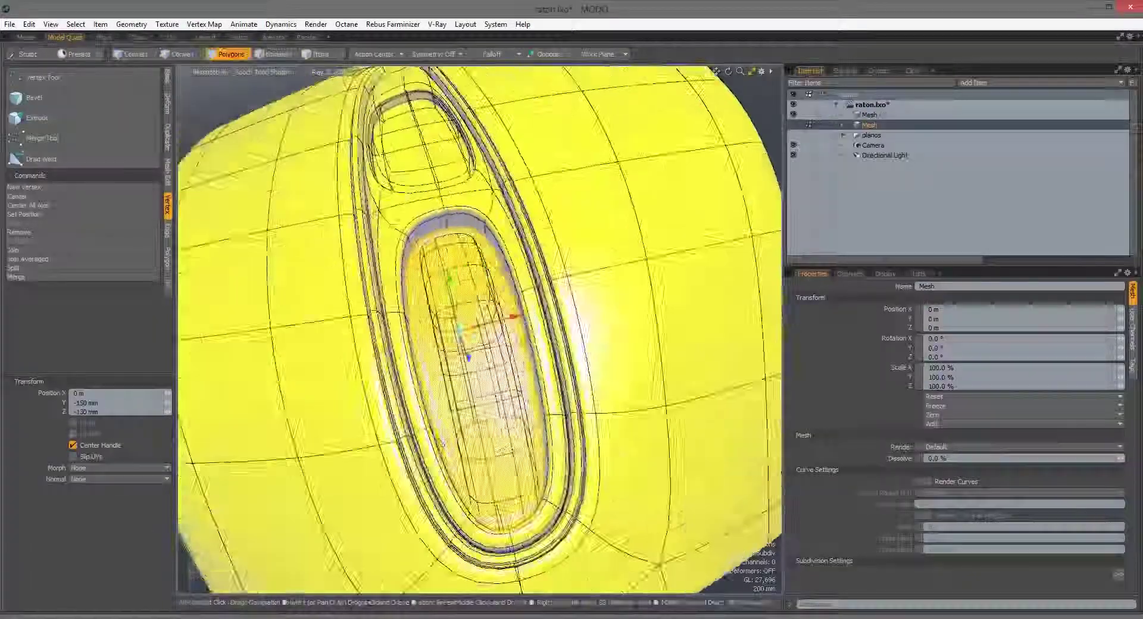
left_click_drag(223, 327, 481, 396, "alt")
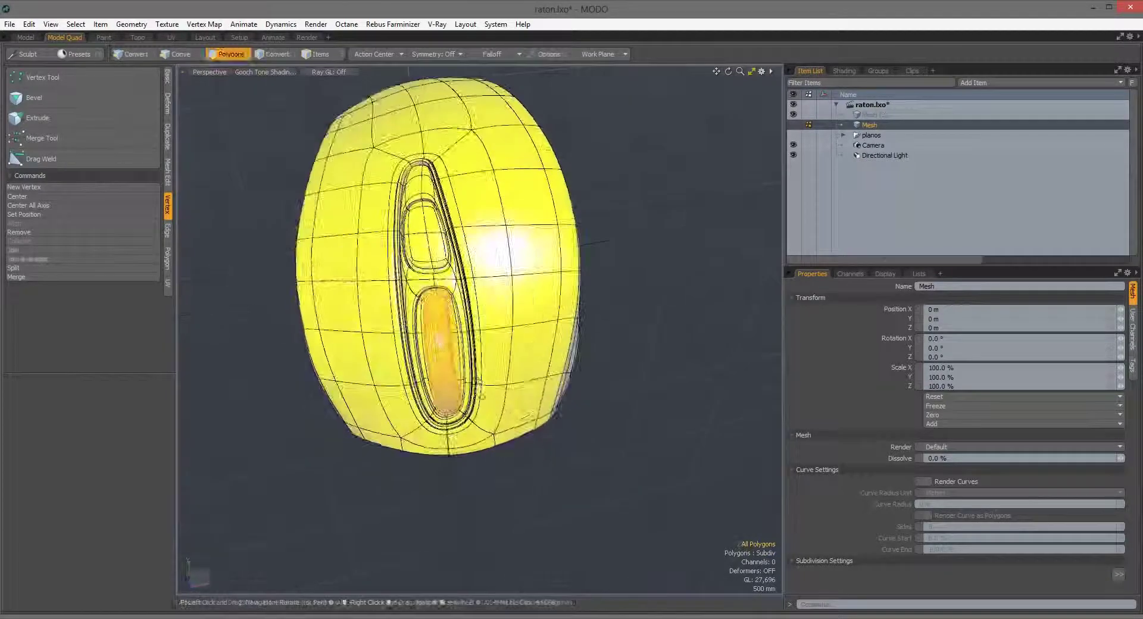
Step: Scale the scroll wheel wider across its slot and apply a Radial falloff around it for further scaling
left_click_drag(470, 318, 417, 316, "ctrl+alt")
key("r")
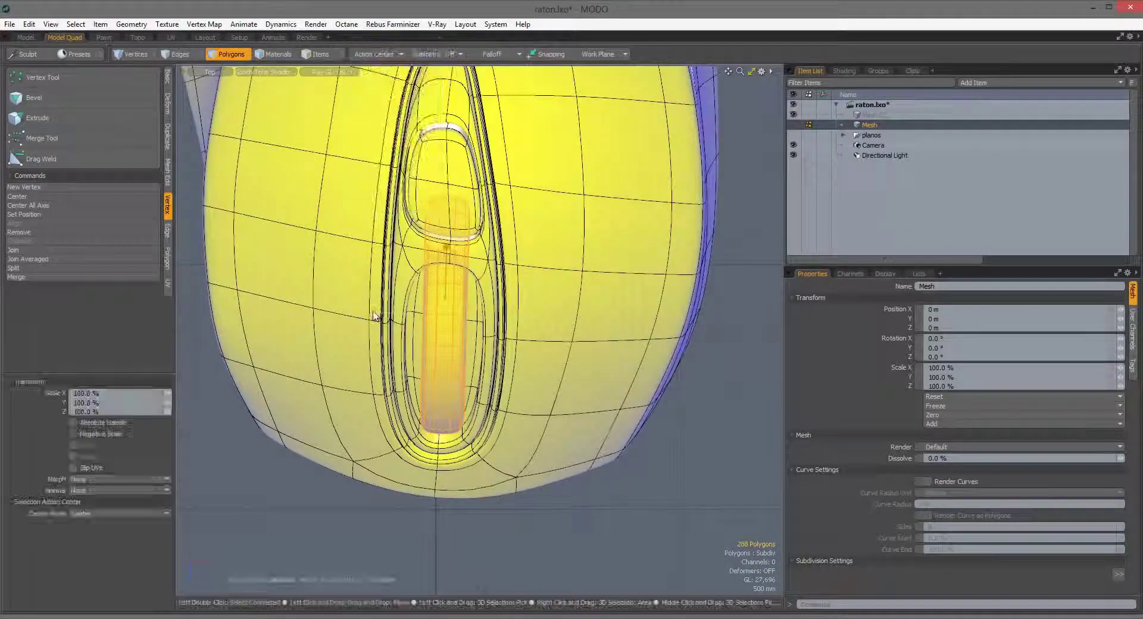
left_click(492, 54)
left_click(488, 80)
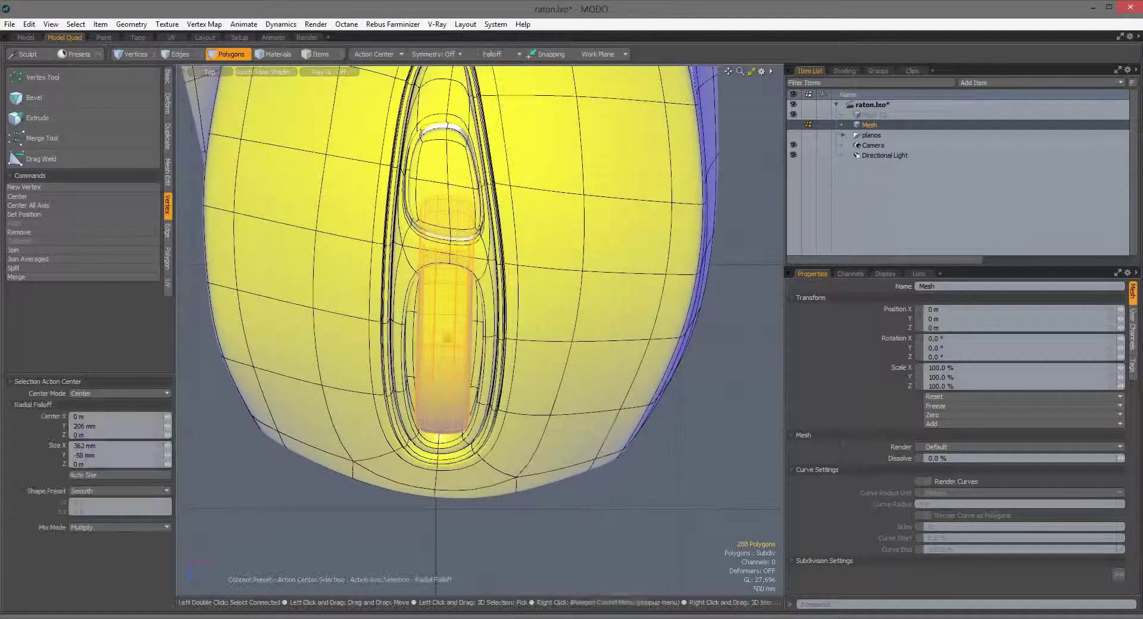
key("r")
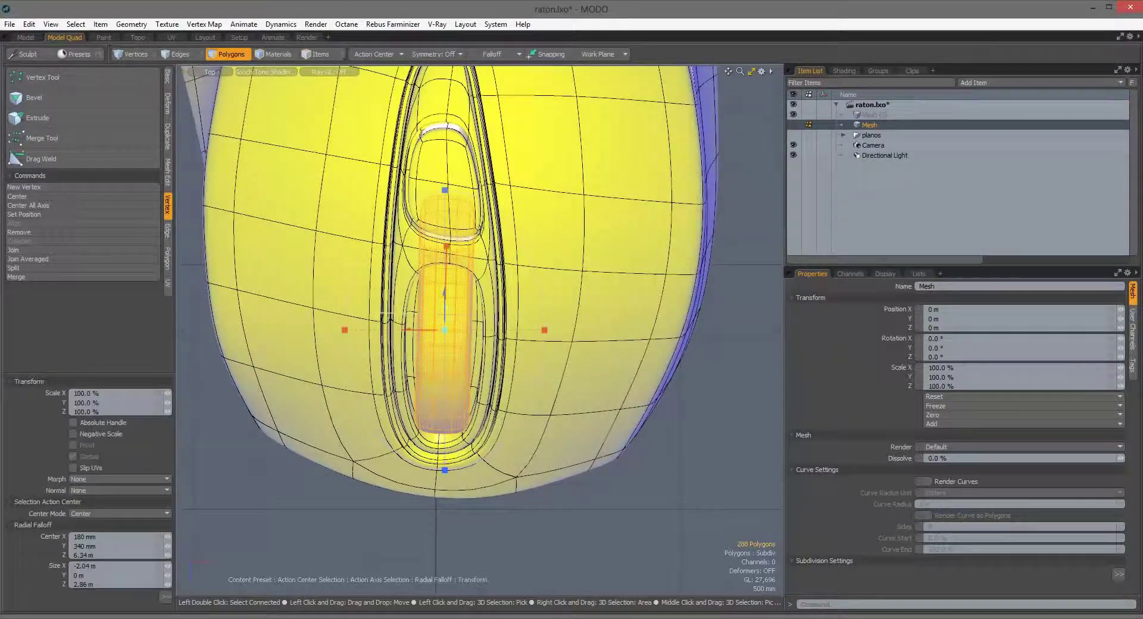
key("space")
Step: Delete the scroll wheel polygons that protrude through the underside of the mouse body
left_click_drag(604, 491, 448, 424, "alt")
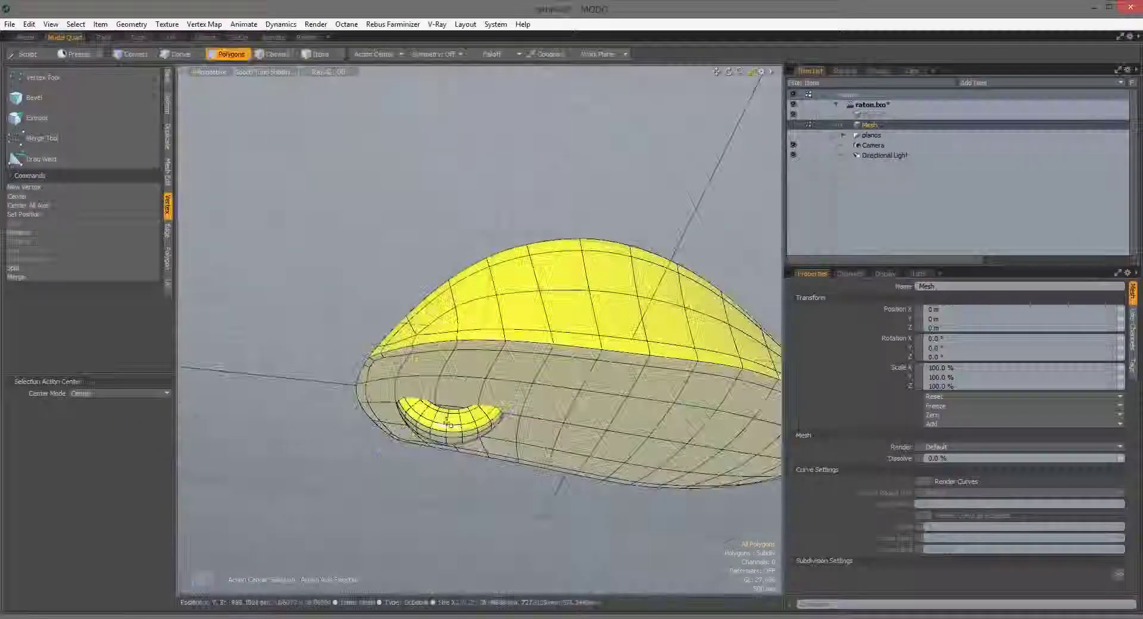
left_click(455, 537)
key("a")
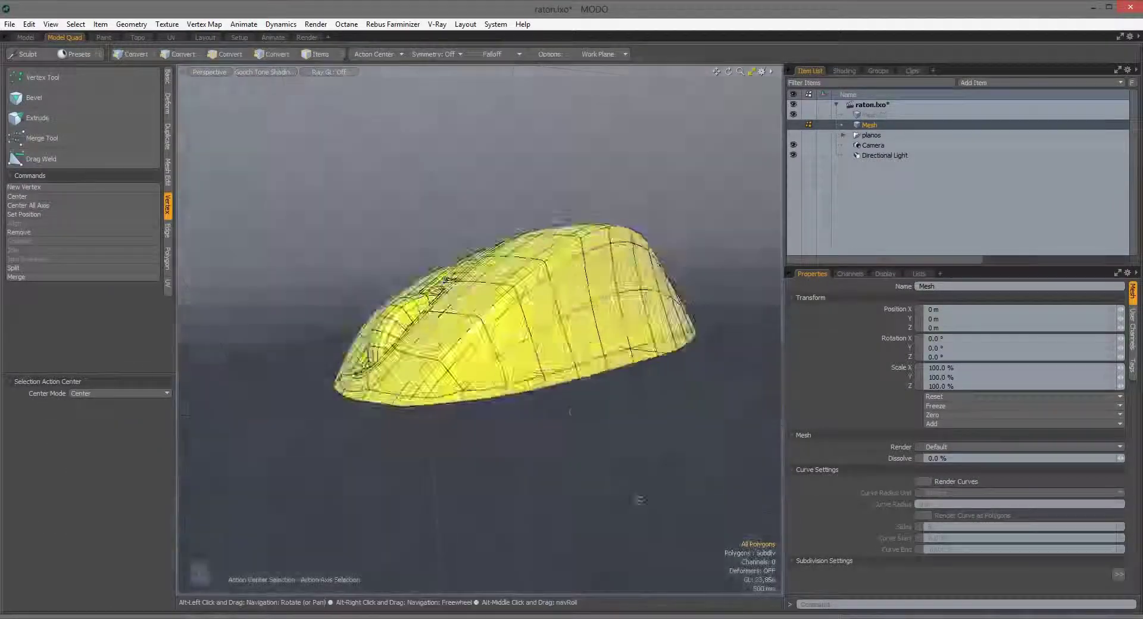
left_click_drag(456, 538, 530, 482, "alt")
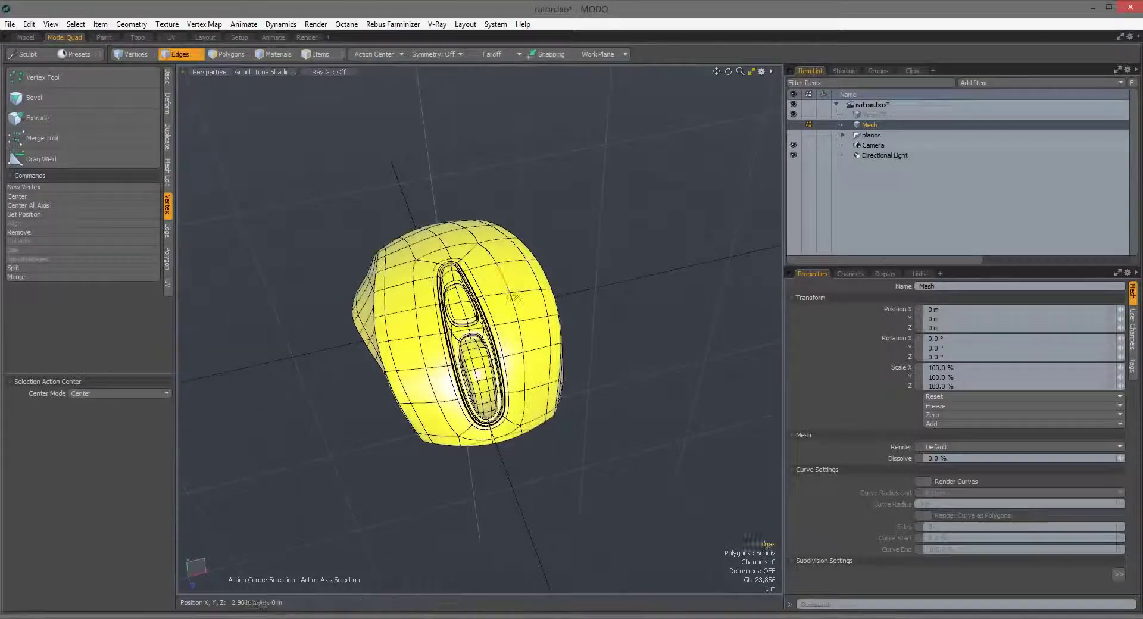
left_click_drag(393, 383, 537, 321, "alt")
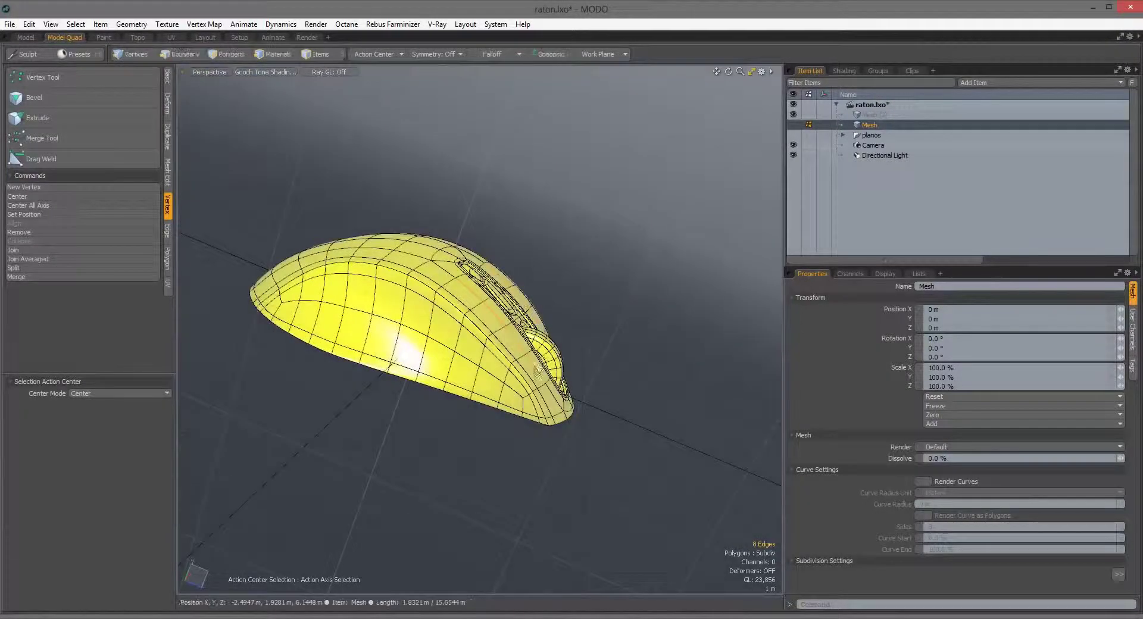
left_click_drag(537, 370, 535, 321, "alt")
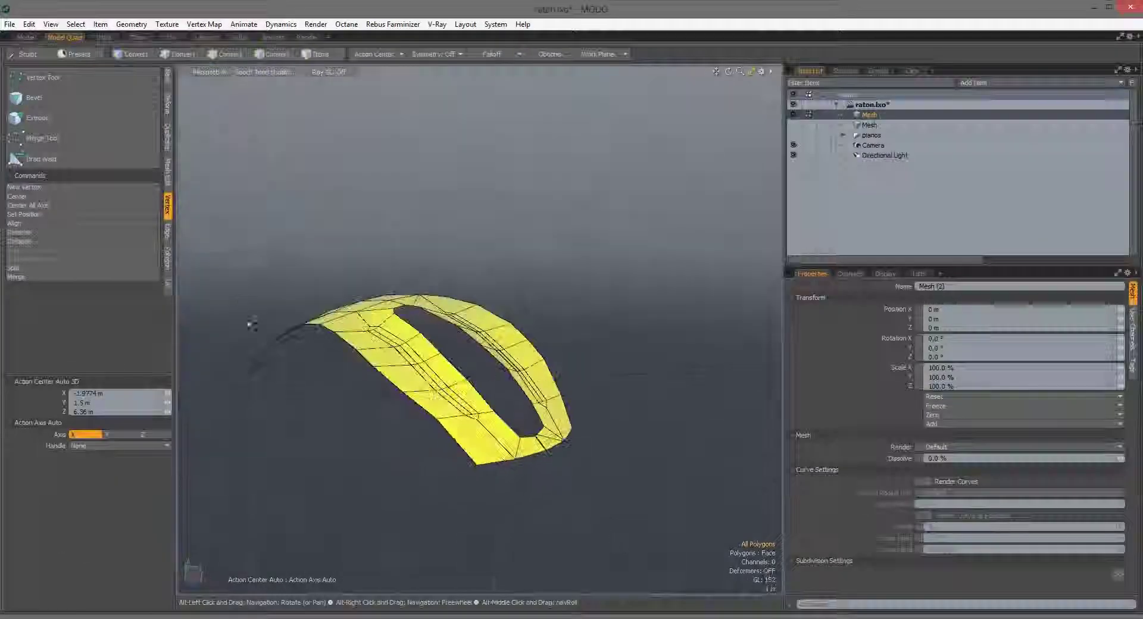
Step: Thicken the front shell and slice its rim with Loop Slice in Symmetry mode at a count of 2
left_click(167, 259)
left_click(30, 113)
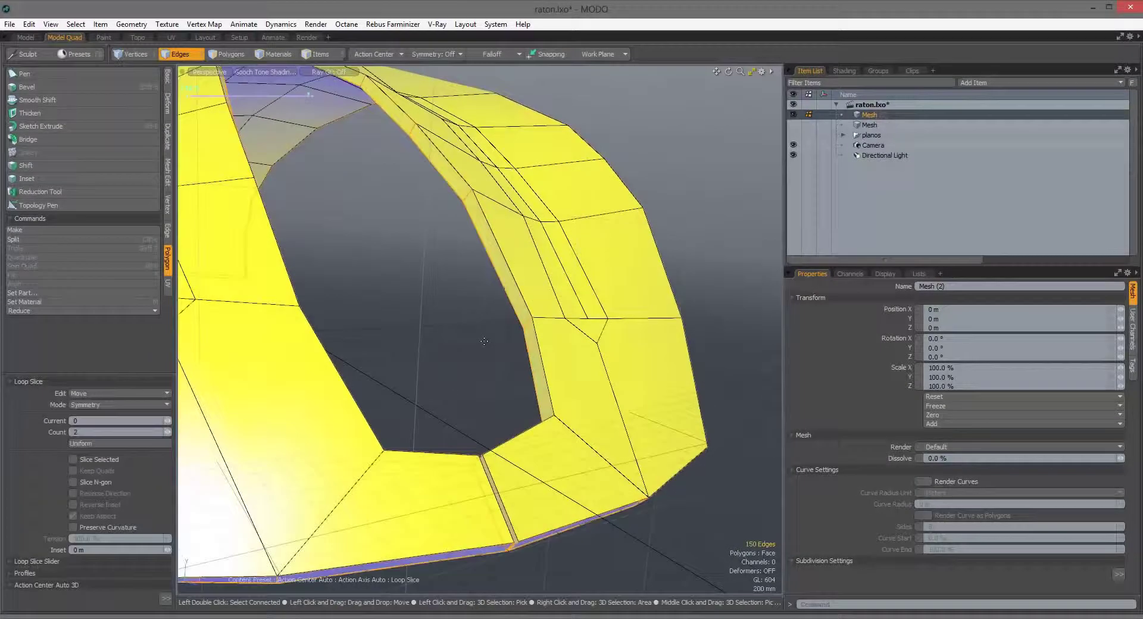
scroll(484, 342, "up", 5)
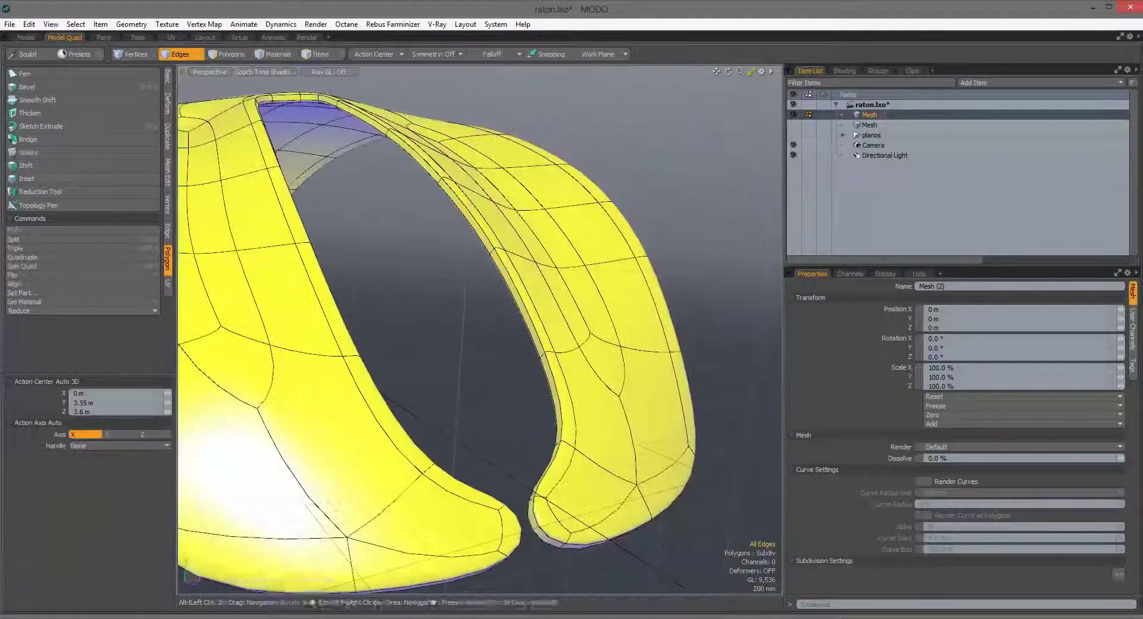
scroll(423, 499, "up", 10)
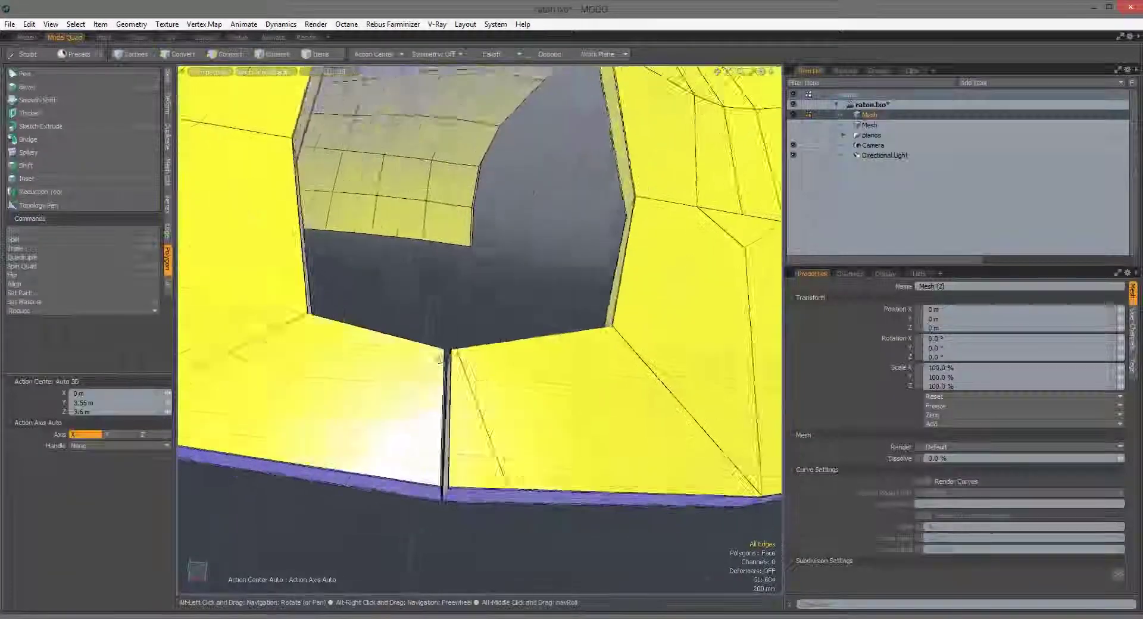
key("Tab")
Step: Try selecting the edge loops along the shell's thickened outer rim
double_click(423, 485)
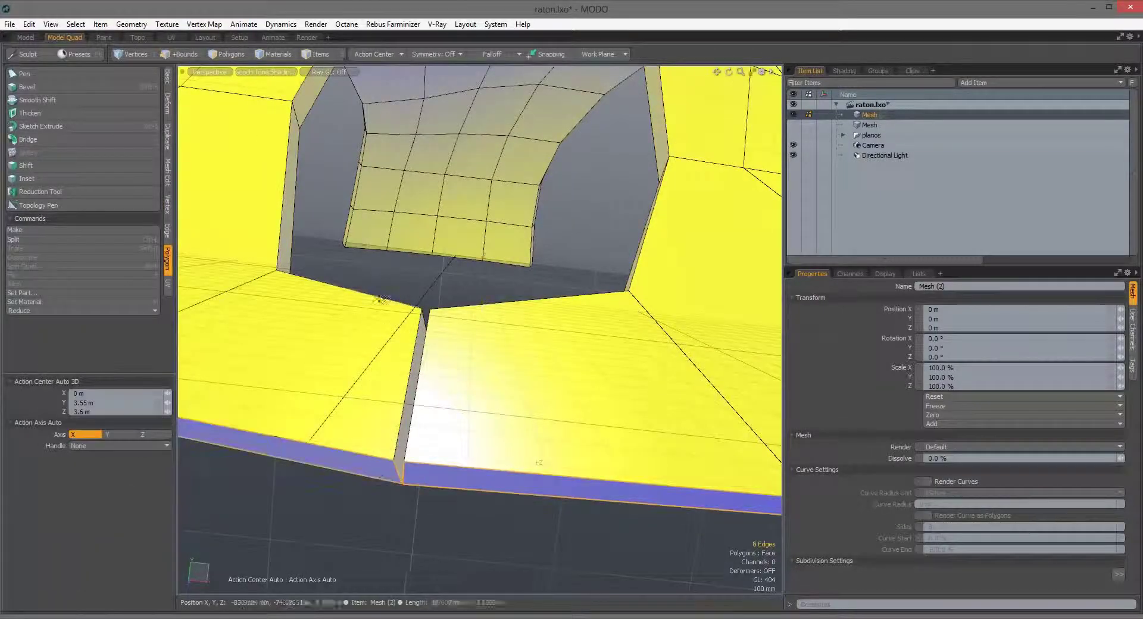
scroll(400, 328, "down", 10)
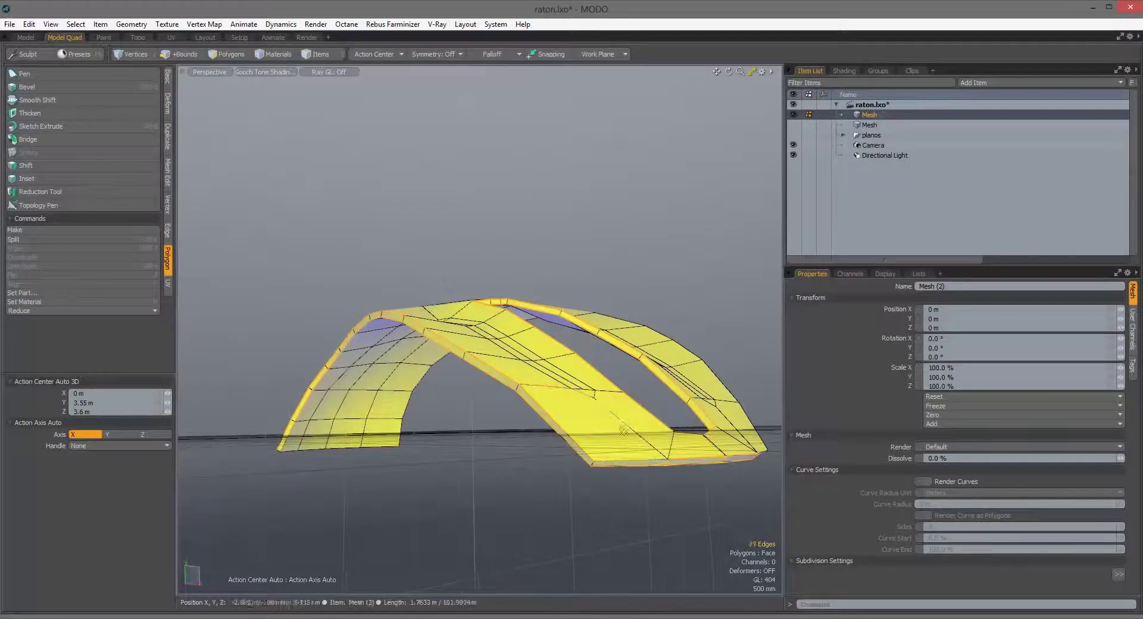
left_click_drag(622, 427, 538, 400, "alt")
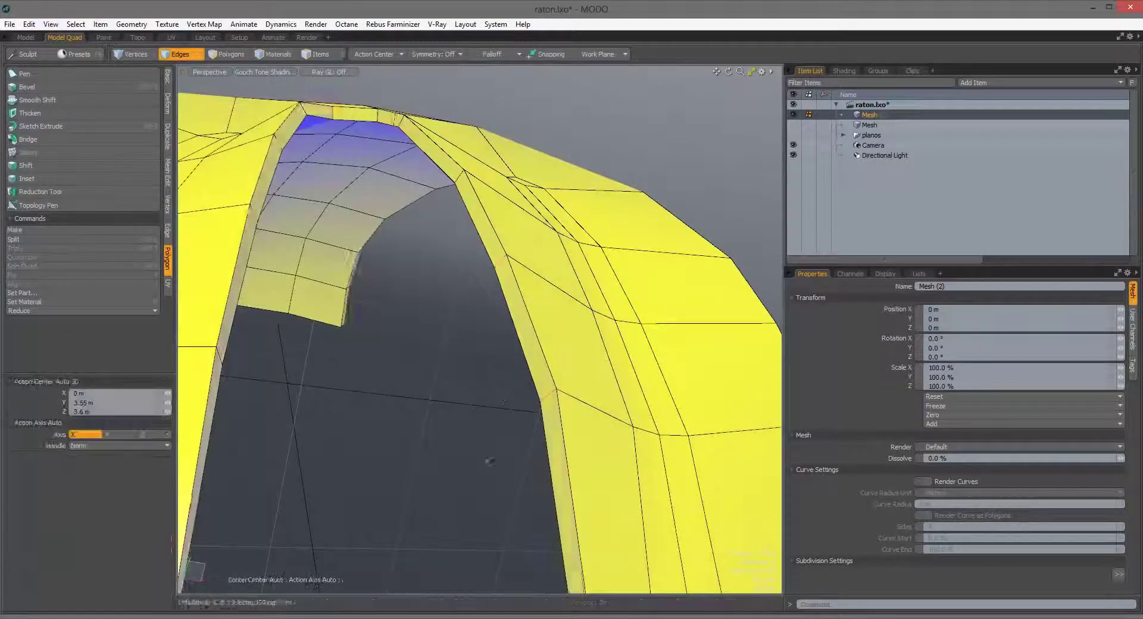
scroll(424, 432, "down", 5)
scroll(424, 433, "up", 8)
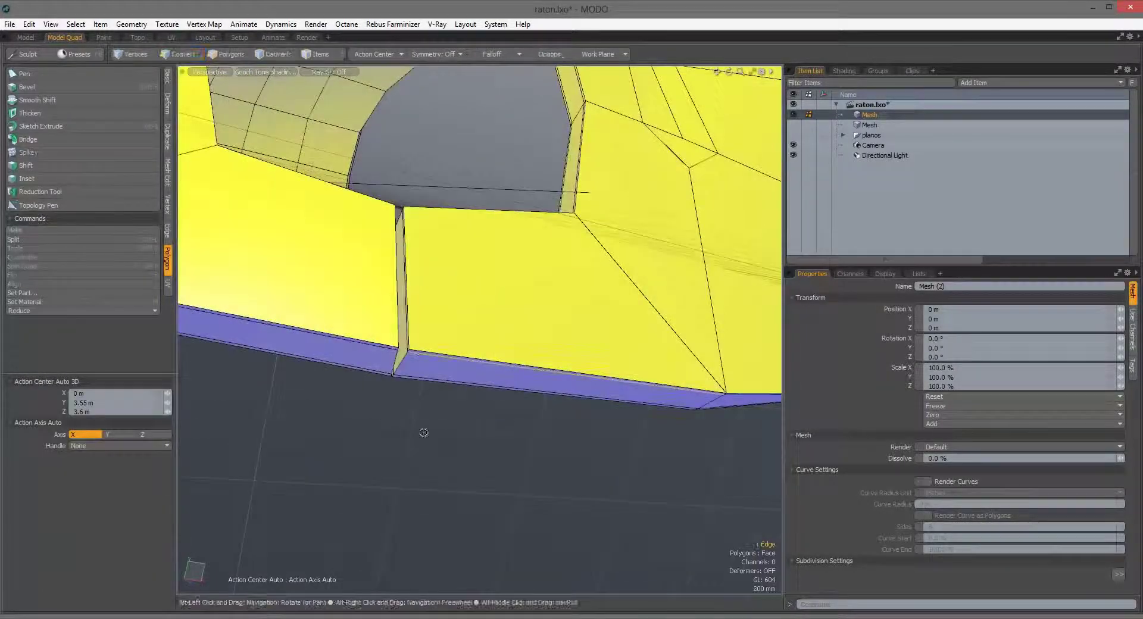
Step: Add single Free-mode loop slices close to the narrow front split of the shell to tighten its edges
key("alt+c")
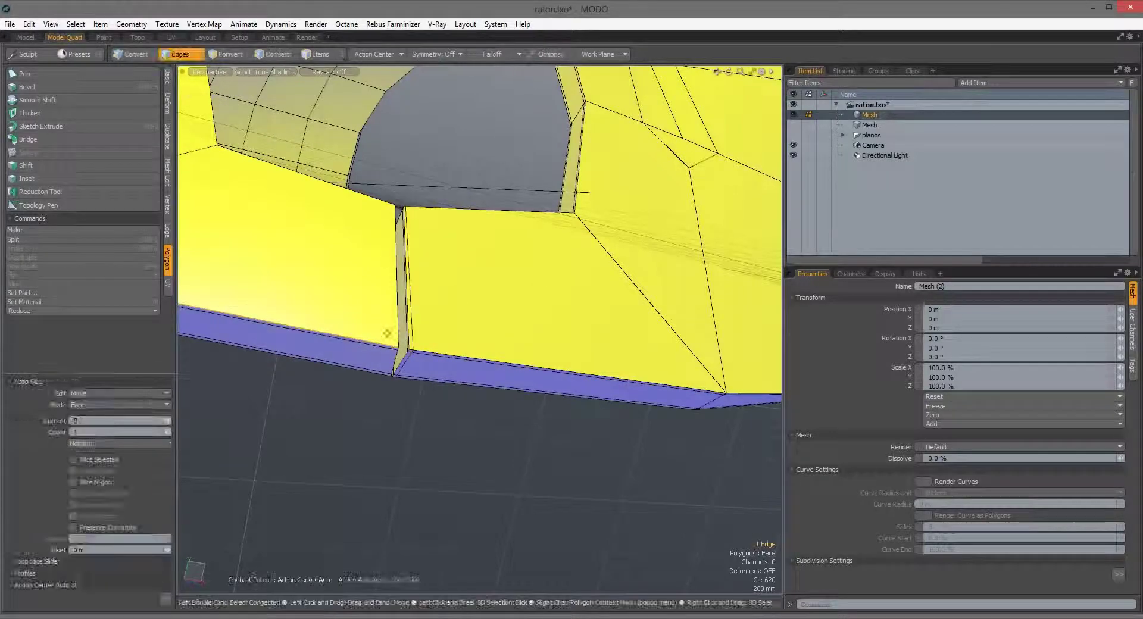
key("space")
scroll(517, 434, "down", 4)
left_click_drag(517, 433, 484, 401, "alt")
scroll(485, 401, "up", 6)
scroll(606, 232, "down", 8)
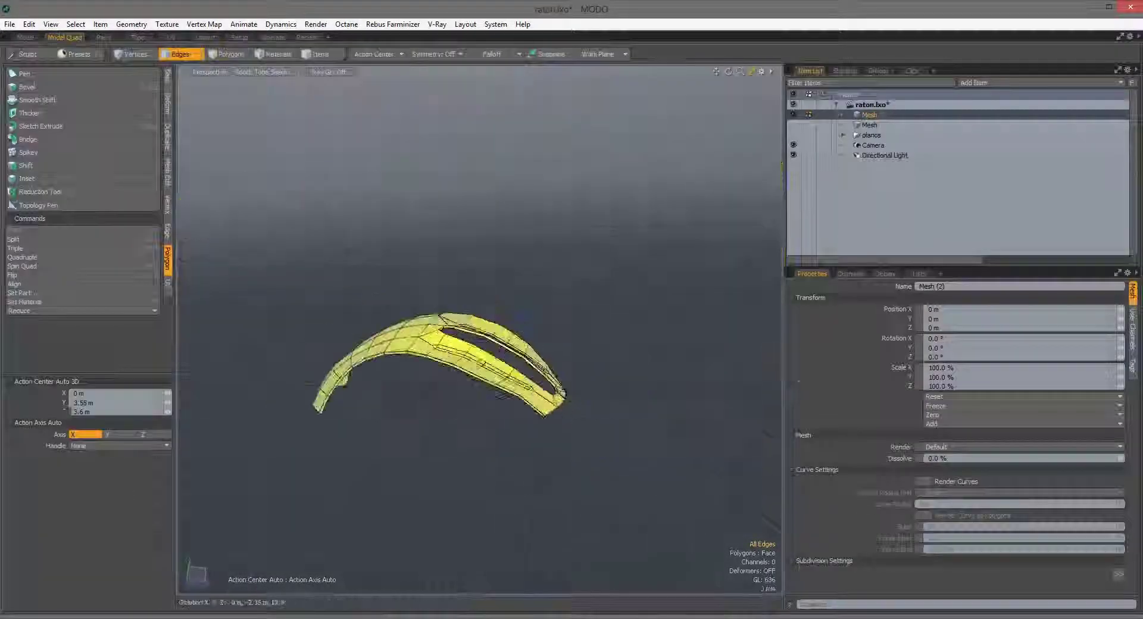
Step: Add single Free-mode loop slices close to the bottom and side edges at the shell's rear end
left_click_drag(606, 232, 453, 357, "alt")
scroll(428, 378, "up", 4)
key("alt+c")
scroll(428, 378, "up", 6)
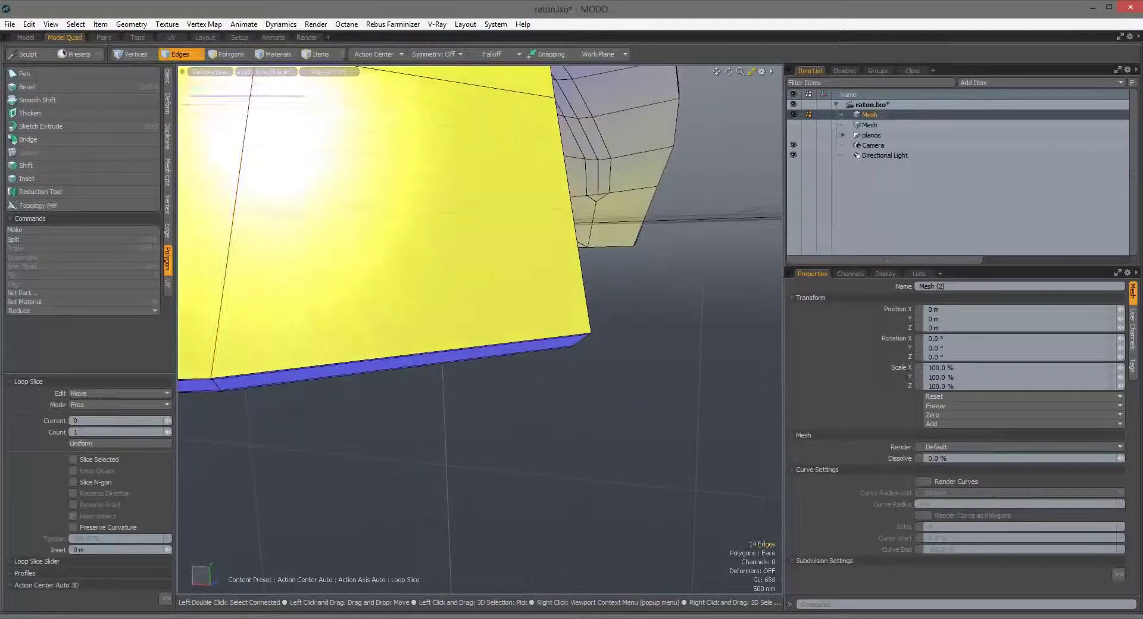
scroll(613, 376, "down", 4)
left_click(562, 228)
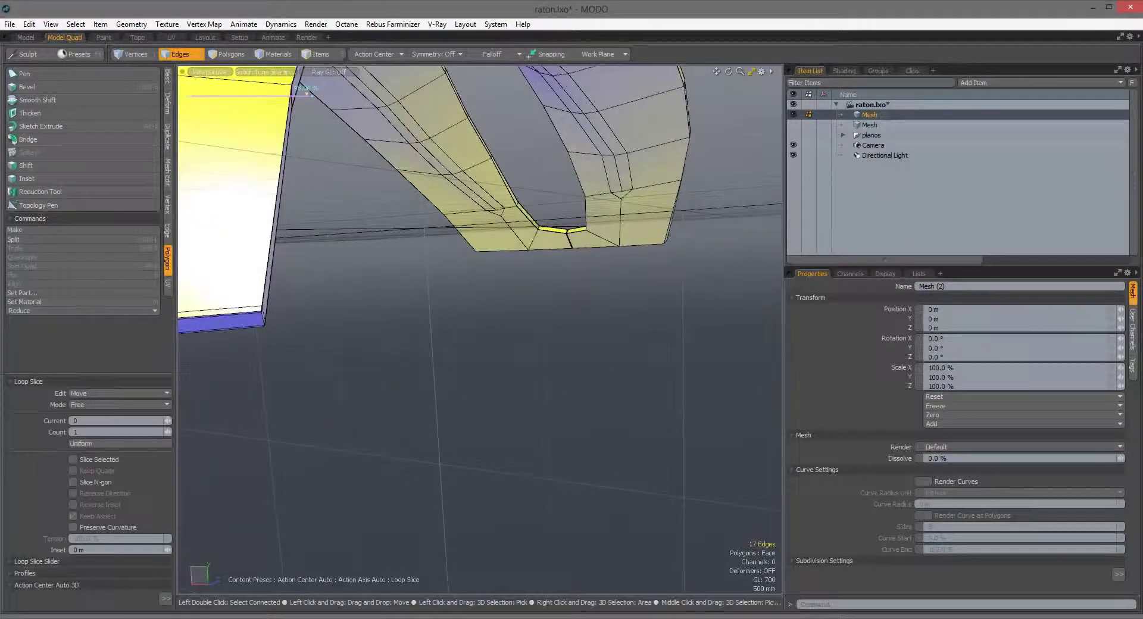
scroll(242, 347, "down", 4)
left_click_drag(242, 347, 395, 497, "alt")
scroll(395, 498, "up", 4)
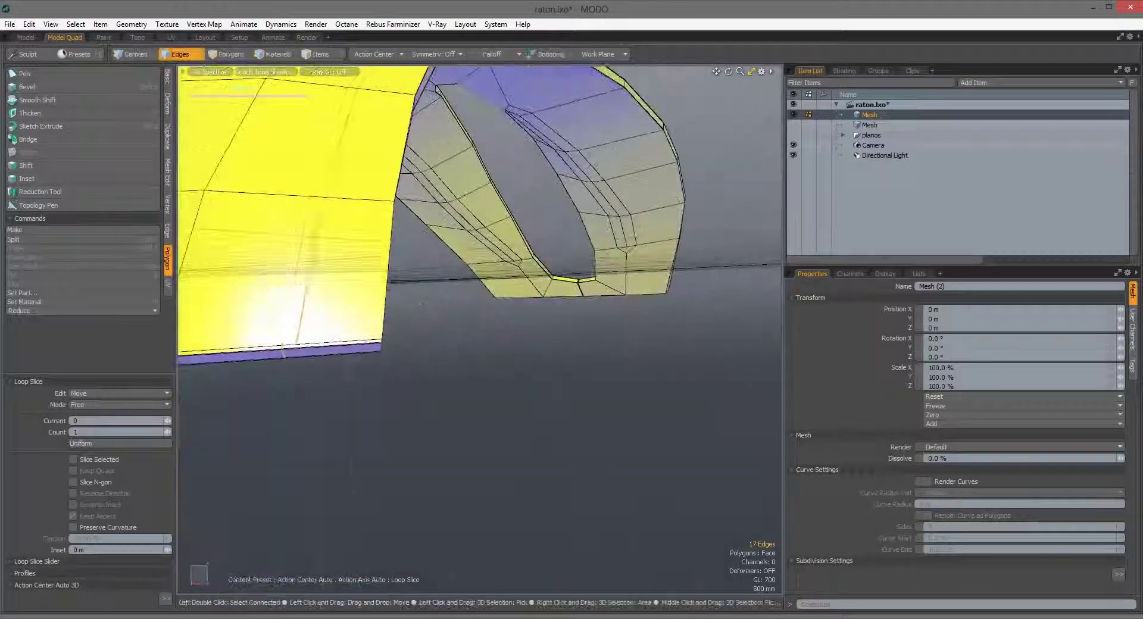
Step: Add a single Free-mode loop slice close to the shell's outer side edge
key("q")
scroll(462, 324, "down", 4)
left_click_drag(417, 309, 462, 324, "alt")
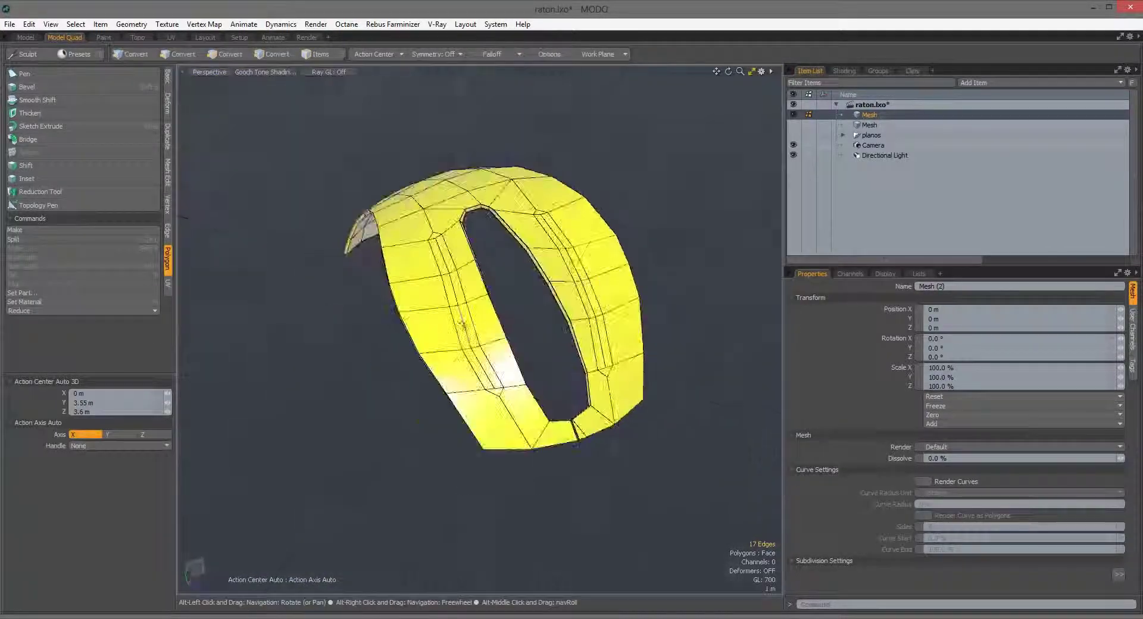
key("alt+c")
scroll(490, 414, "up", 5)
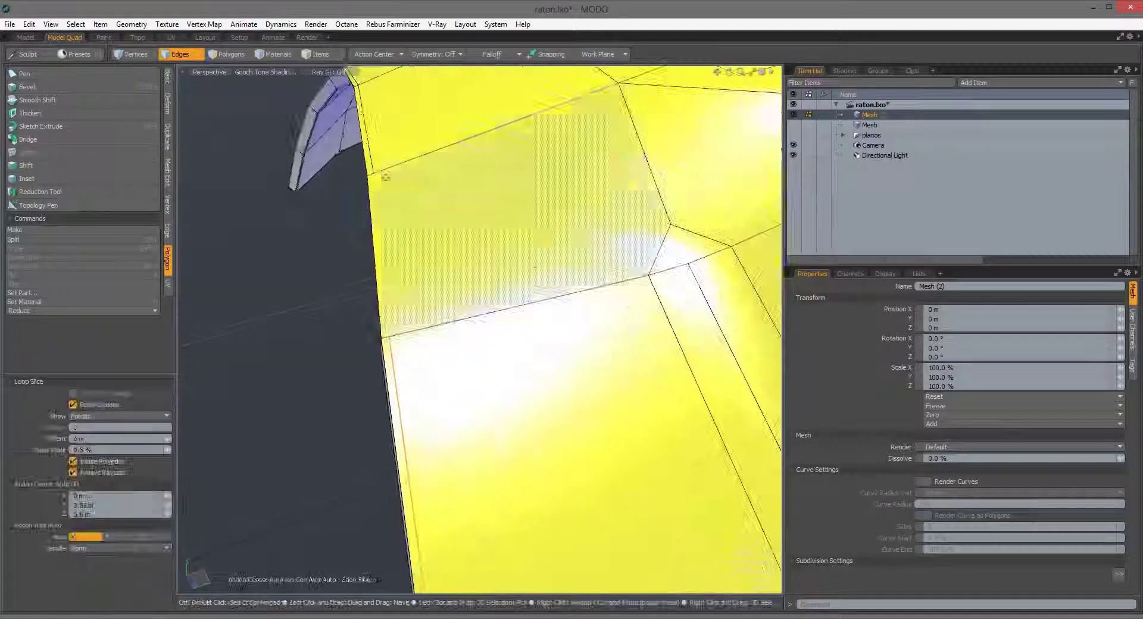
Step: Add another single loop slice along the shell's outer edge, on its underside, to keep that edge tight
key("q")
scroll(344, 239, "down", 3)
left_click_drag(298, 214, 492, 394, "alt")
scroll(344, 239, "up", 4)
key("alt+c")
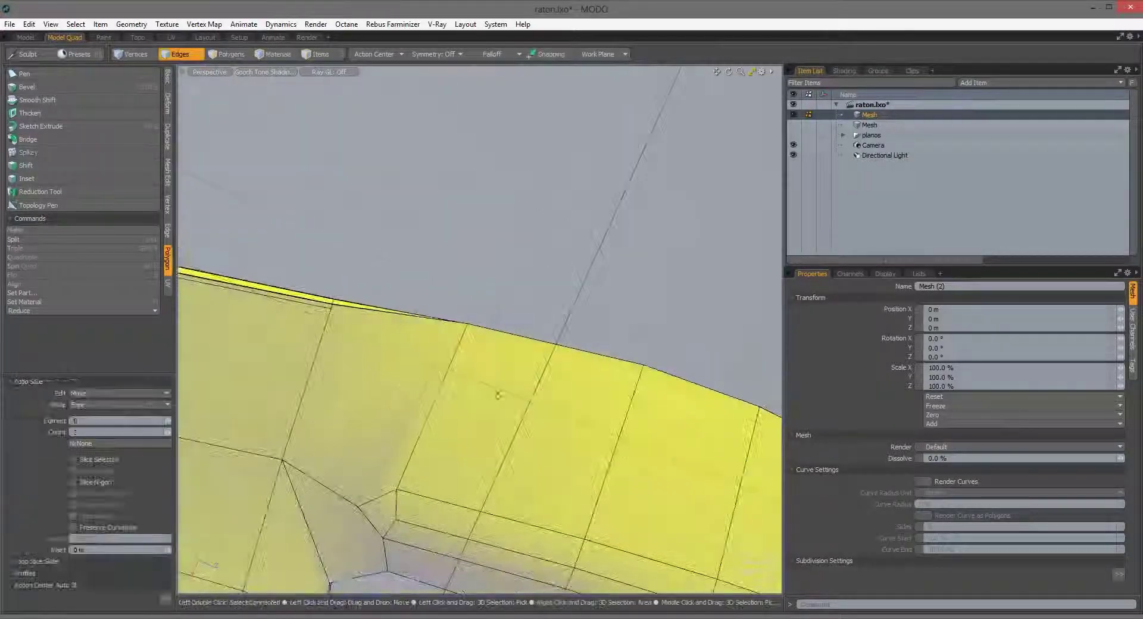
key("q")
scroll(504, 256, "down", 3)
left_click_drag(453, 298, 503, 257, "alt")
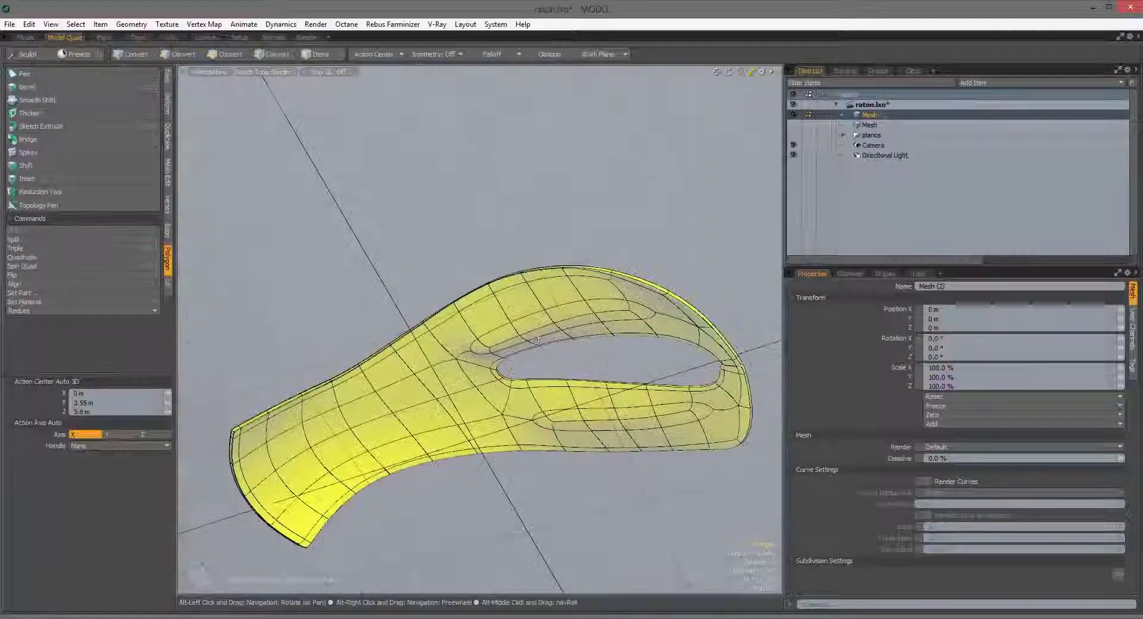
Step: Loop-slice the rim at the shell's front corner and cut an edge slice across the corner from the underside
scroll(504, 256, "up", 5)
scroll(504, 257, "up", 3)
key("alt+c")
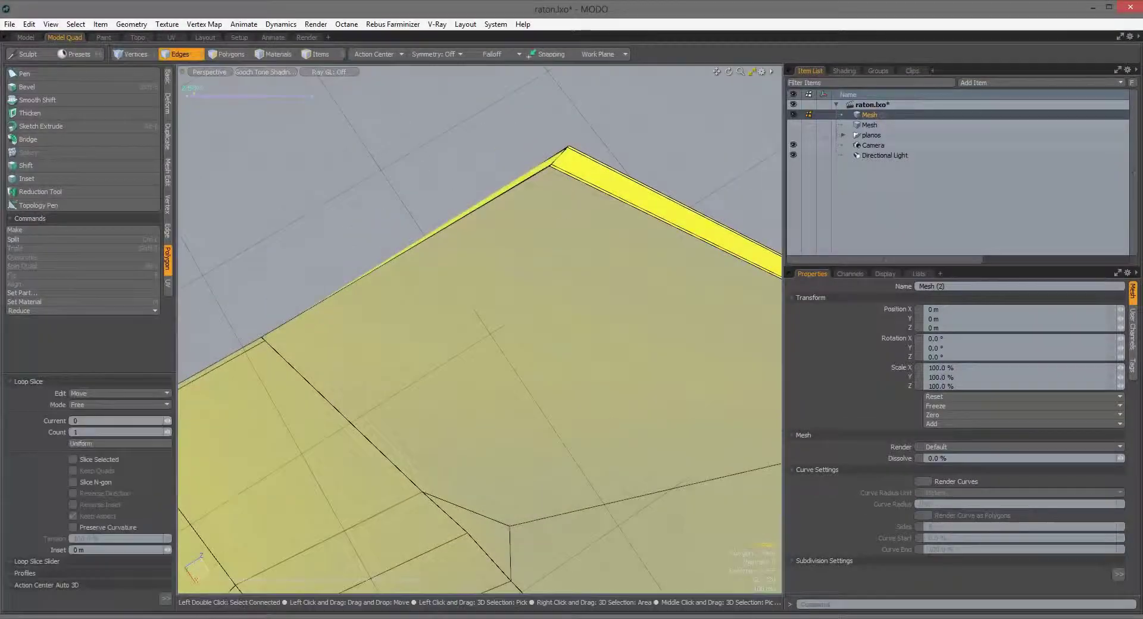
key("q")
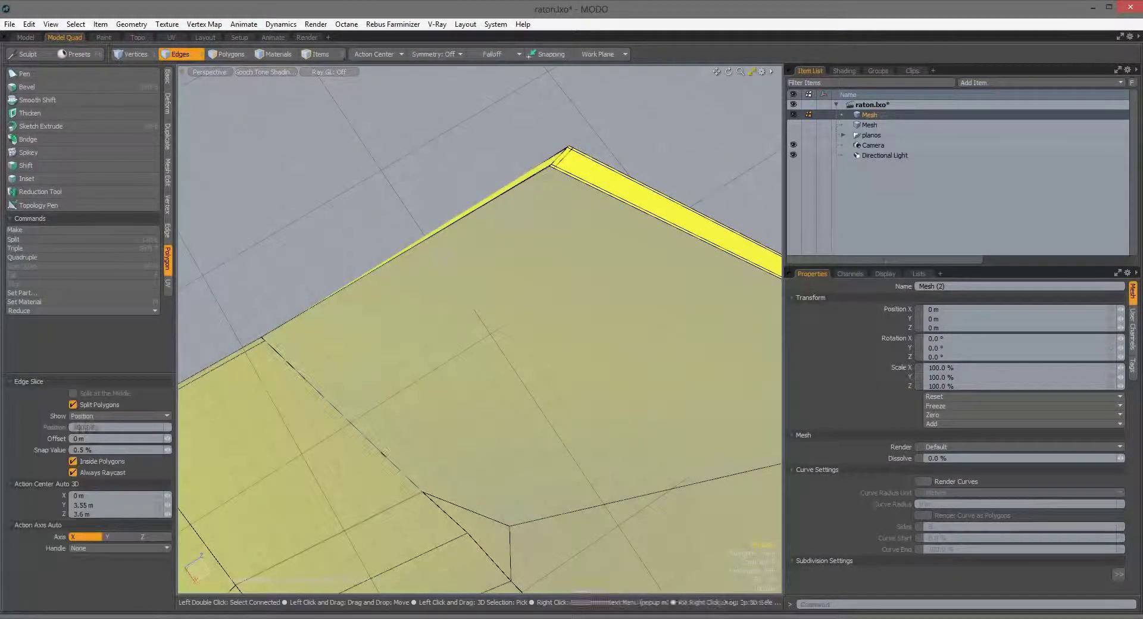
scroll(495, 395, "down", 5)
left_click_drag(496, 396, 468, 377, "alt")
scroll(477, 357, "up", 3)
key("alt+c")
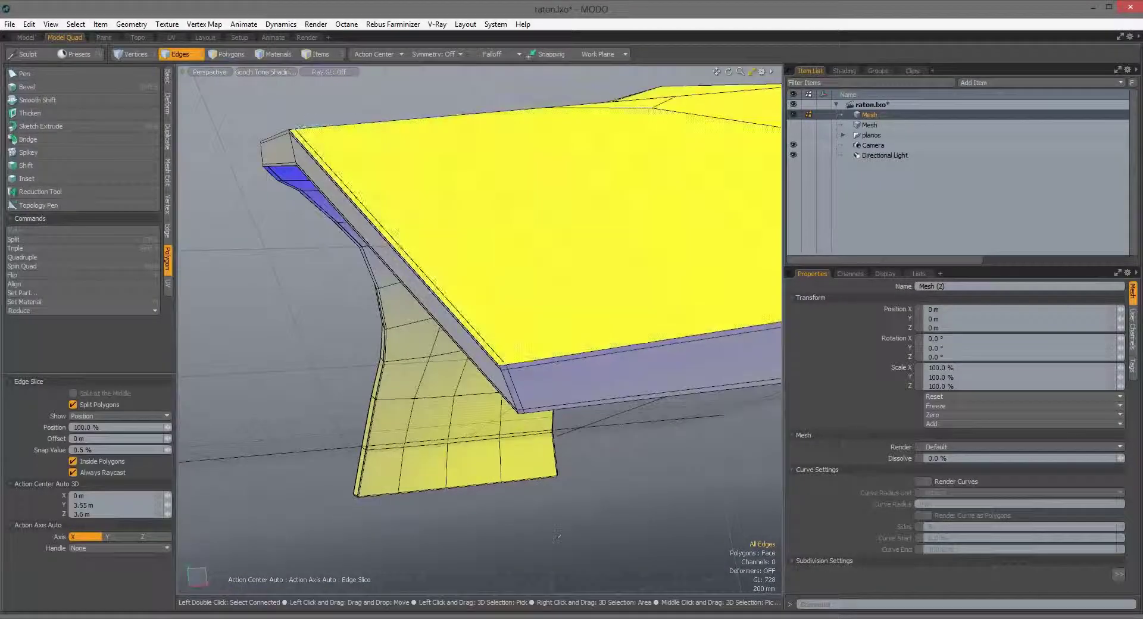
Step: Tighten the shell's front rim with a loop slice and cut an edge slice at the bottom of the front split
key("q")
scroll(557, 536, "down", 5)
scroll(557, 536, "up", 5)
left_click_drag(557, 536, 576, 460, "alt")
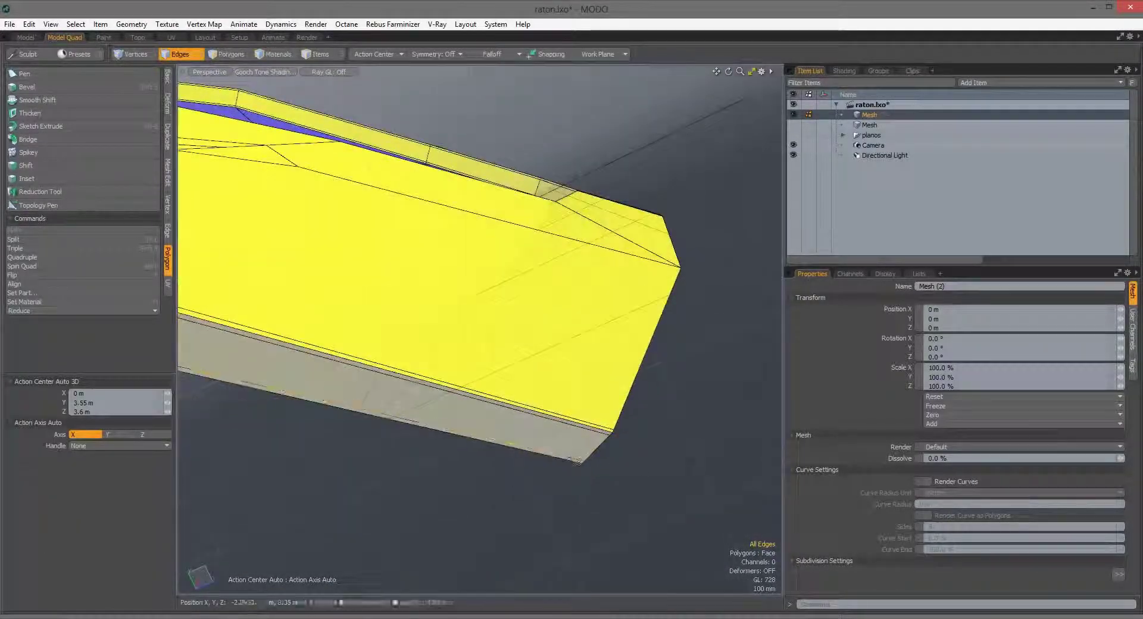
key("alt+c")
left_click_drag(680, 464, 591, 416, "alt")
key("c")
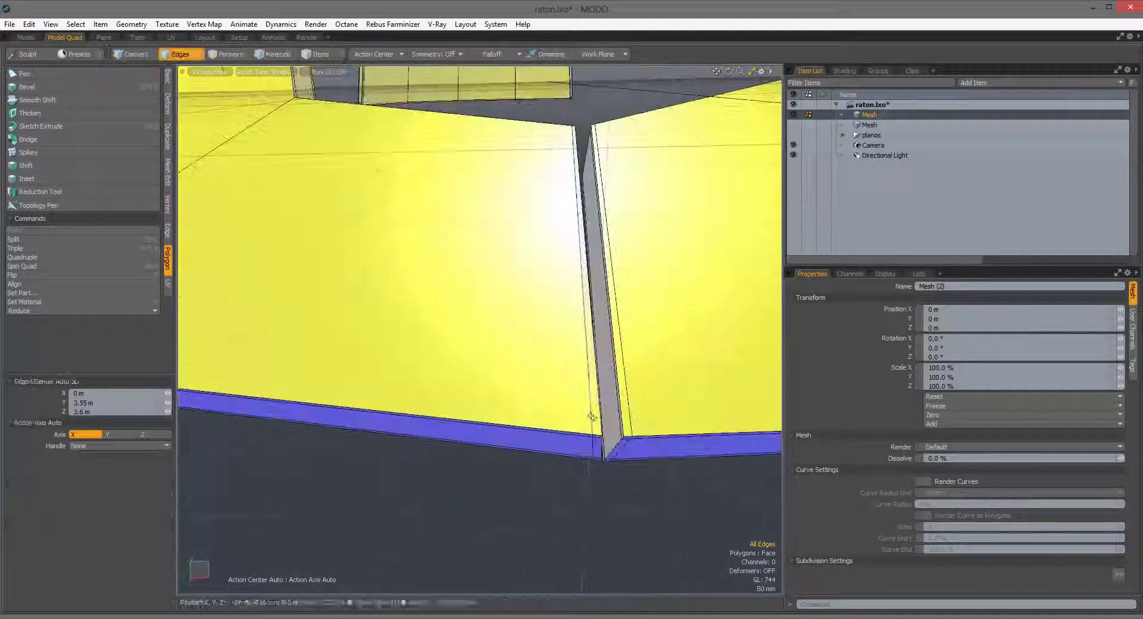
key("alt+c")
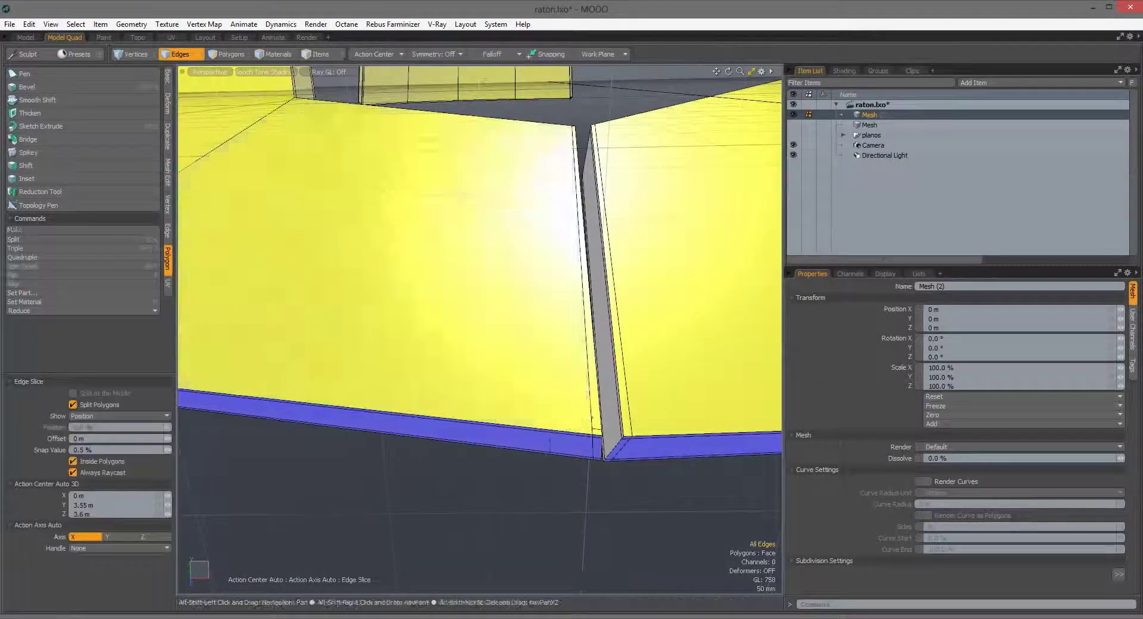
Step: Cut edge slices across the polygons next to the oval opening and preview the shell as subdivision surfaces
left_click_drag(589, 512, 536, 416, "alt")
key("1")
left_click_drag(417, 298, 377, 434, "alt")
key("Tab")
key("2")
left_click_drag(481, 440, 447, 298, "alt")
key("c")
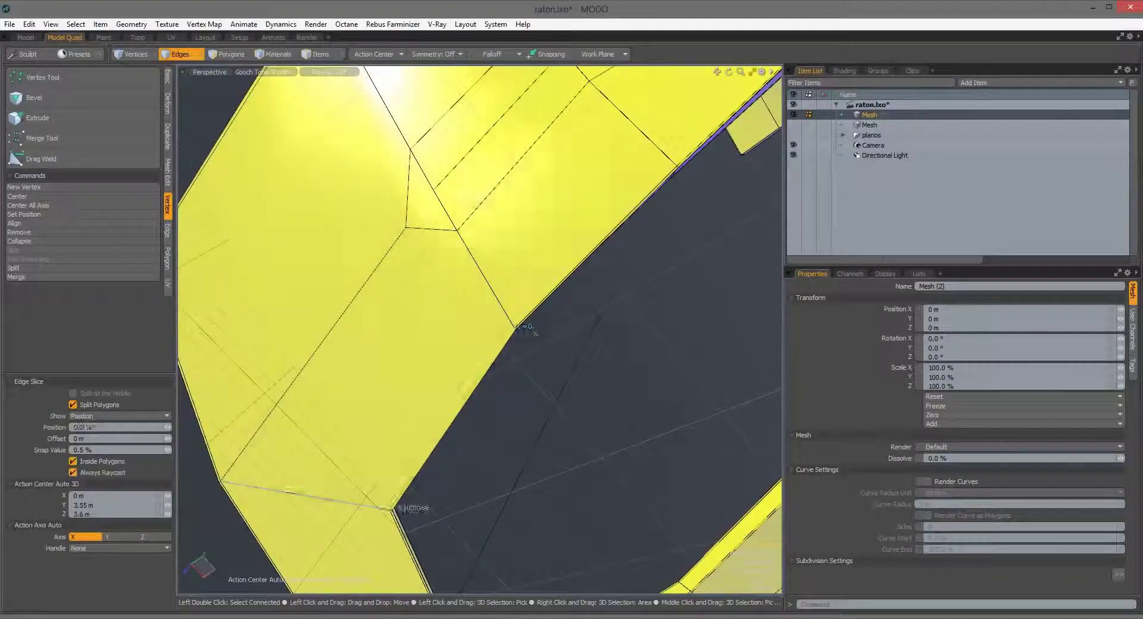
key("space")
scroll(516, 326, "down", 5)
left_click_drag(516, 327, 462, 405, "alt")
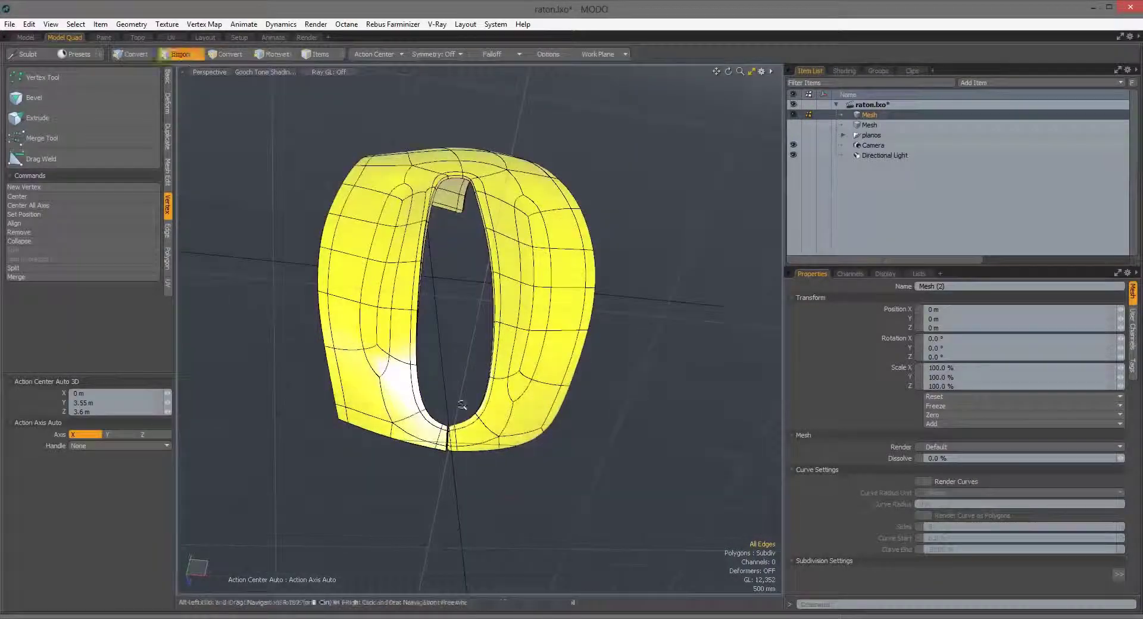
Step: Add a loop slice alongside the oval opening's border and continue it around the front corners with edge slices
key("Tab")
scroll(462, 405, "up", 6)
key("alt+c")
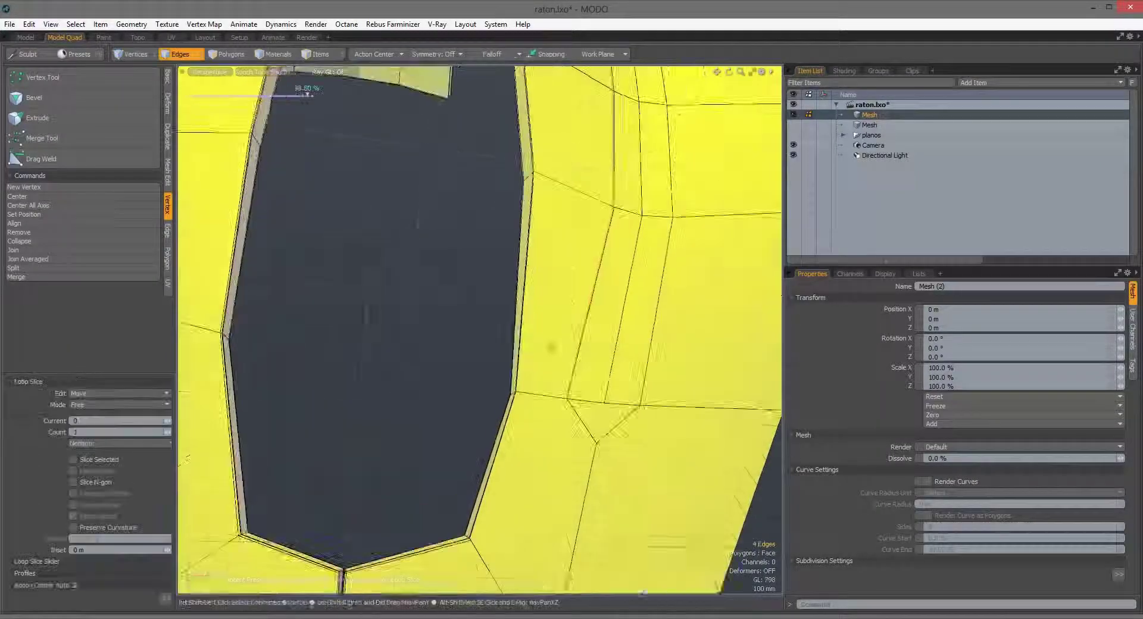
key("c")
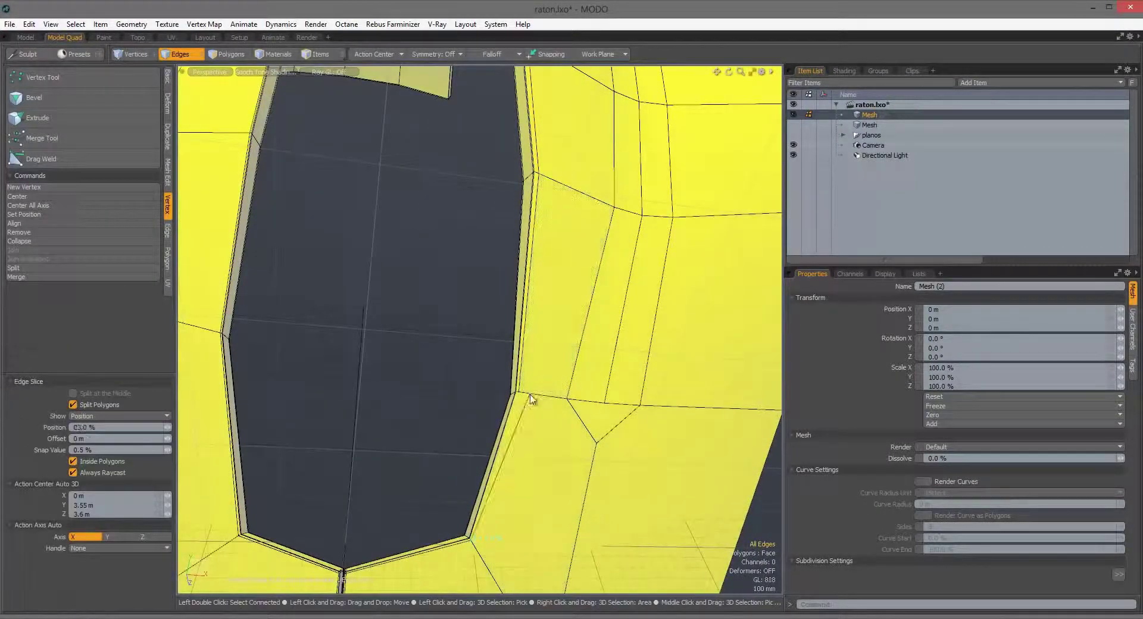
key("q")
key("Tab")
scroll(532, 399, "down", 8)
scroll(479, 409, "up", 8)
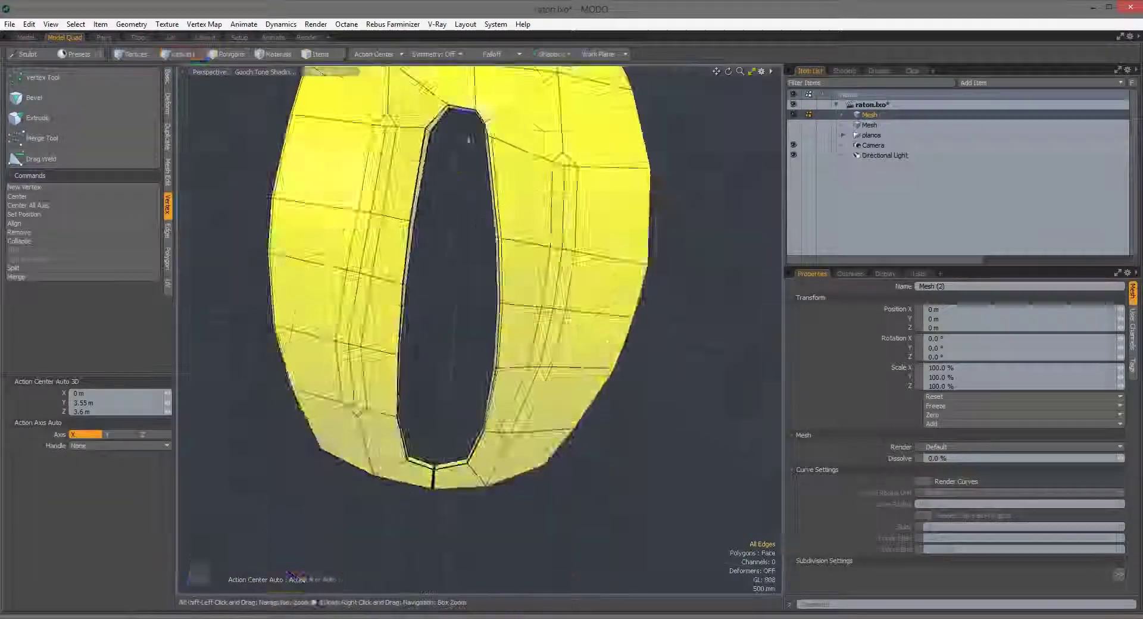
Step: Cut edge slices around the rear end of the oval opening, using a position of 96.0 %, and preview the smoothed shell
key("Tab")
key("c")
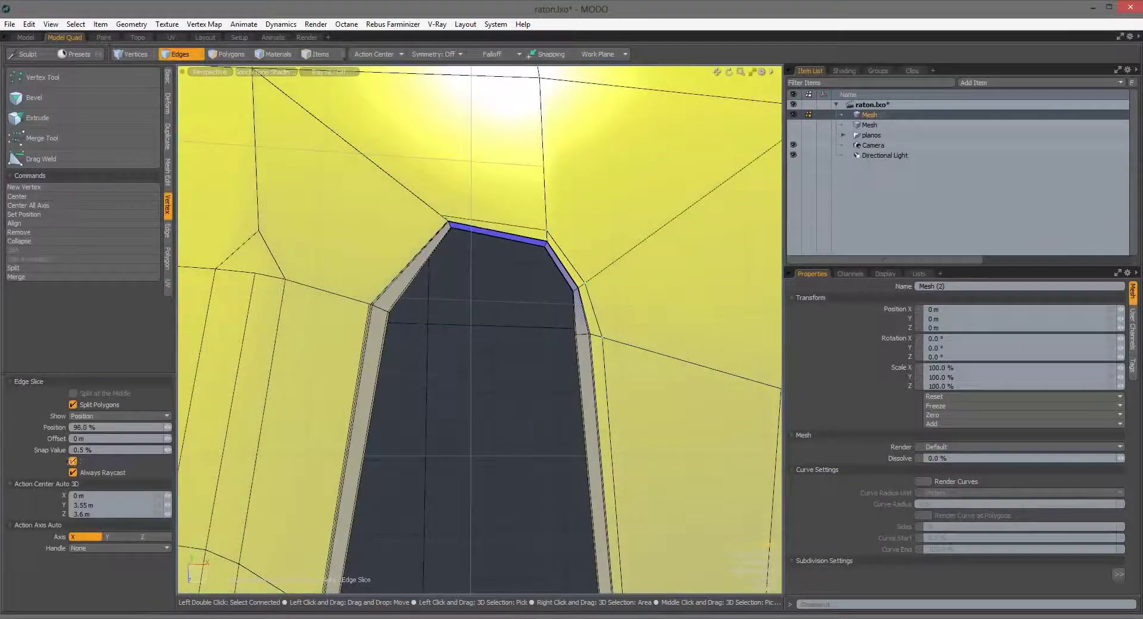
key("q")
key("Tab")
scroll(393, 303, "down", 6)
Step: Add single loop slices along the shell's front rim and front split, then edge-slice the remaining gap
key("Tab")
scroll(393, 304, "up", 5)
left_click_drag(392, 303, 510, 509, "alt")
key("alt+c")
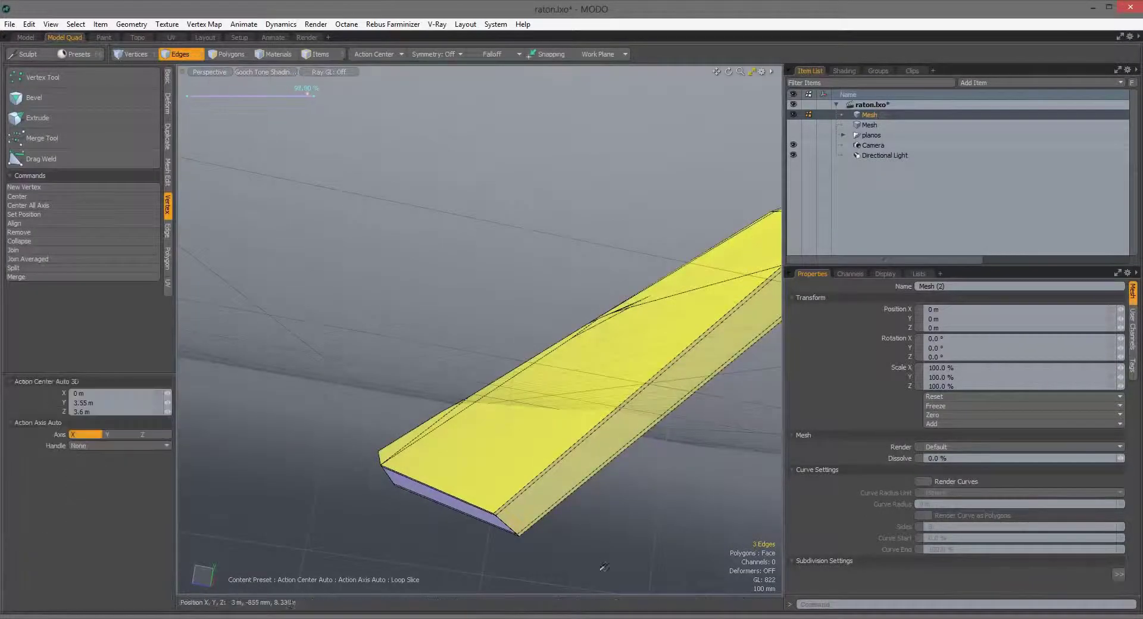
left_click_drag(604, 567, 417, 357, "alt")
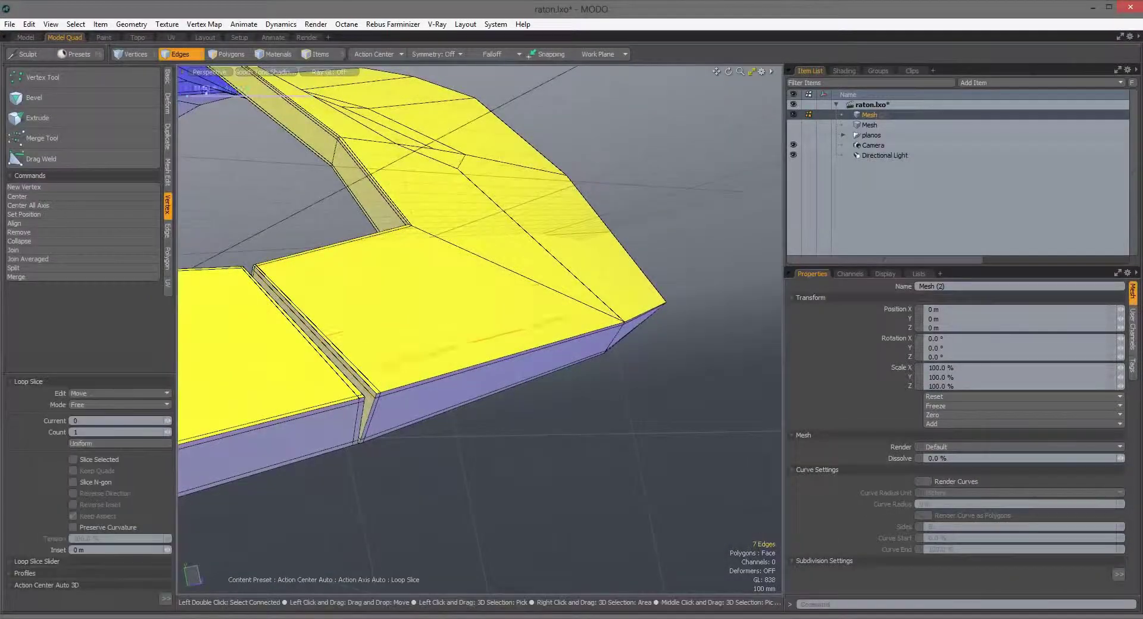
key("c")
scroll(392, 381, "up", 4)
left_click_drag(417, 381, 339, 441, "alt")
Step: Cut an edge slice across the shell's rim corner seen from below and review the smoothed shell
key("1")
scroll(518, 473, "down", 3)
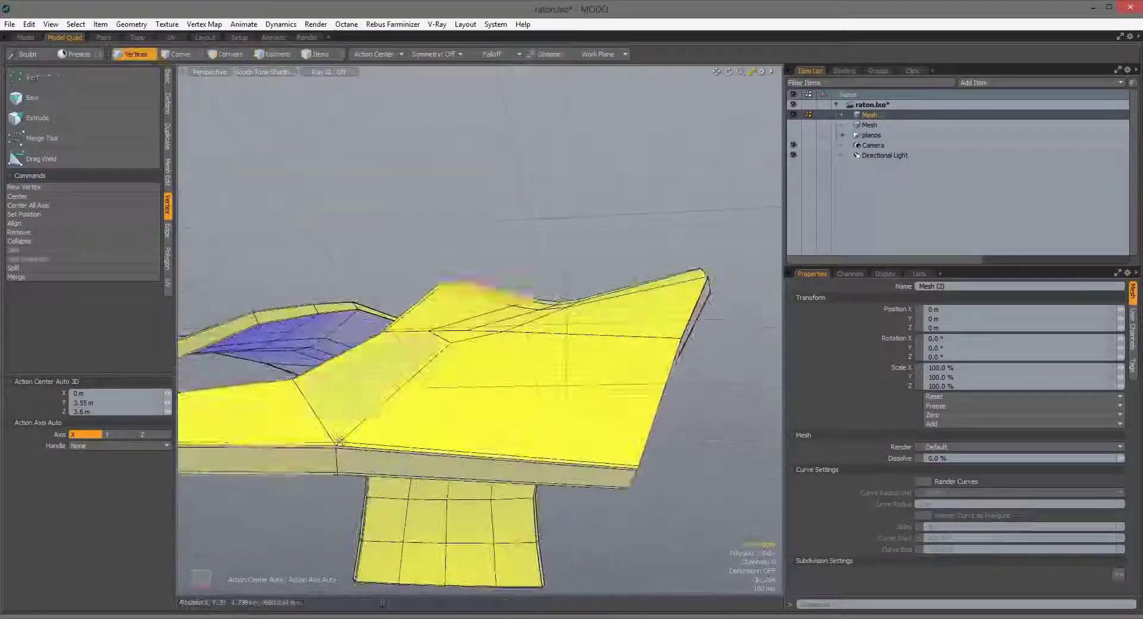
scroll(500, 156, "up", 5)
key("c")
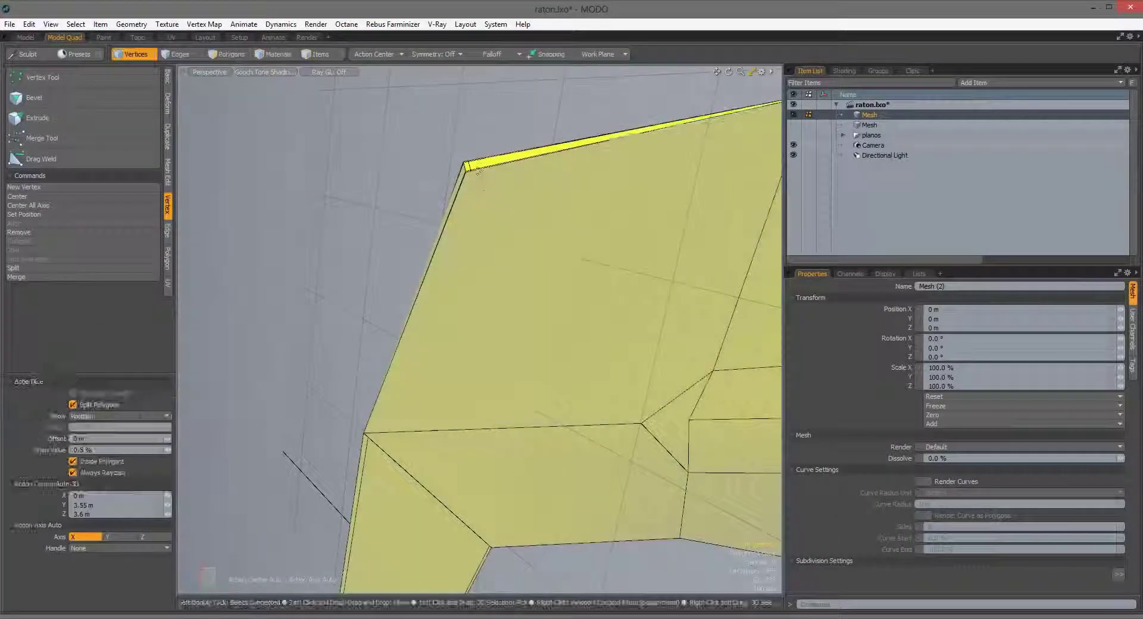
left_click_drag(500, 155, 290, 433, "alt")
key("q")
scroll(381, 309, "down", 5)
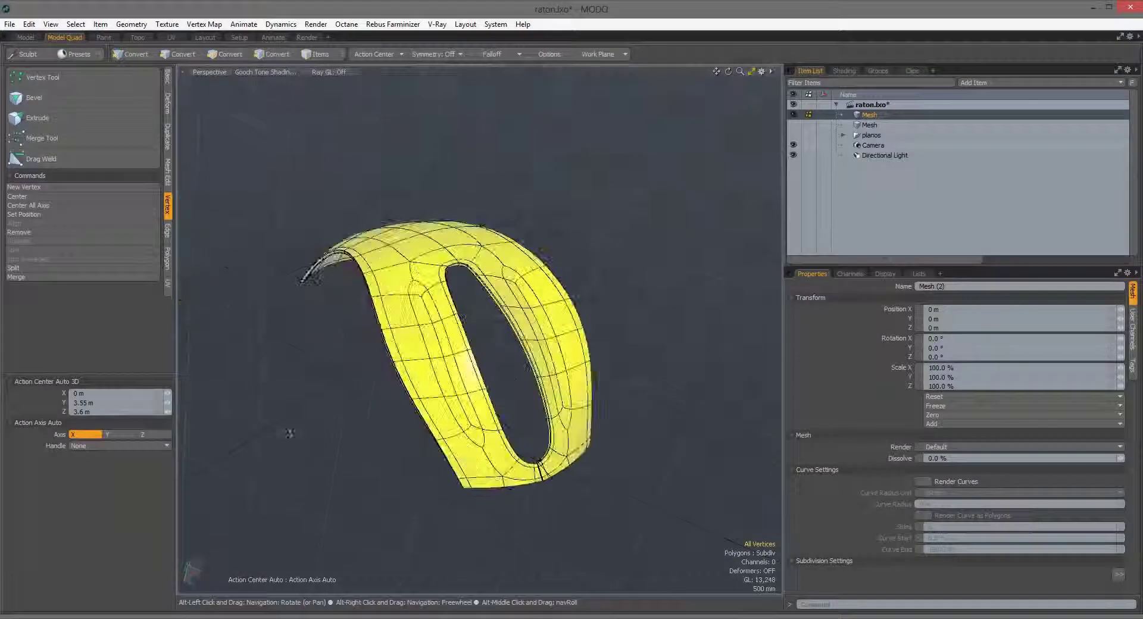
Step: Show the other mouse parts and make the mesh of the outer body rim active for editing
left_click(859, 115, "shift")
left_click_drag(452, 309, 518, 377, "alt")
left_click(869, 124)
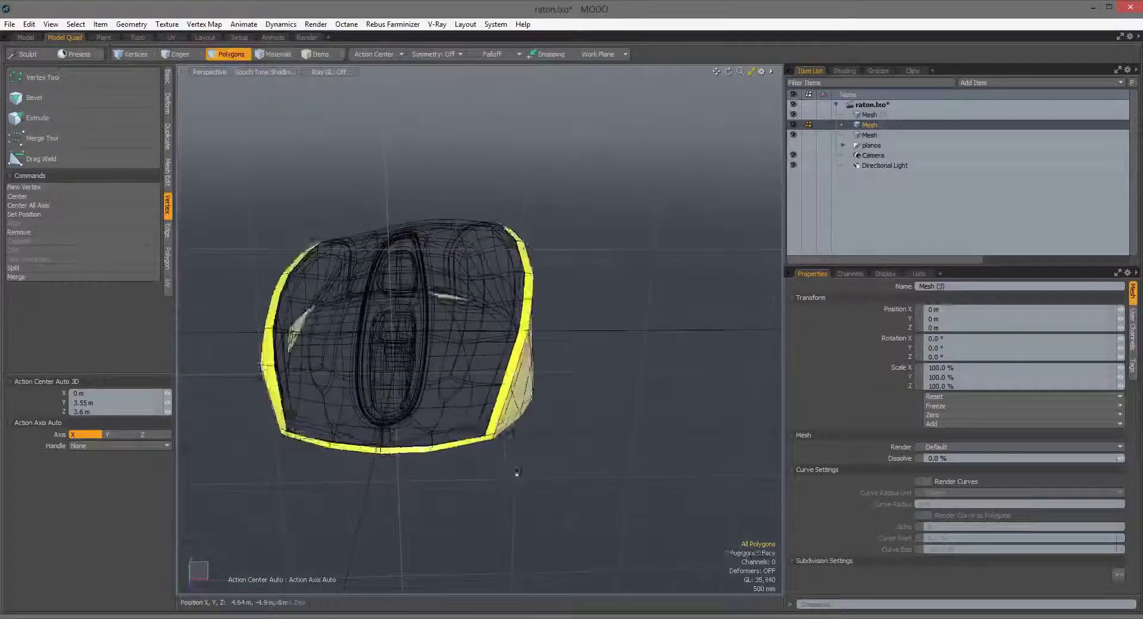
Step: Add single loop slices close to both sides of the lower front corner on the body's rim
left_click_drag(452, 488, 638, 404, "ctrl+alt")
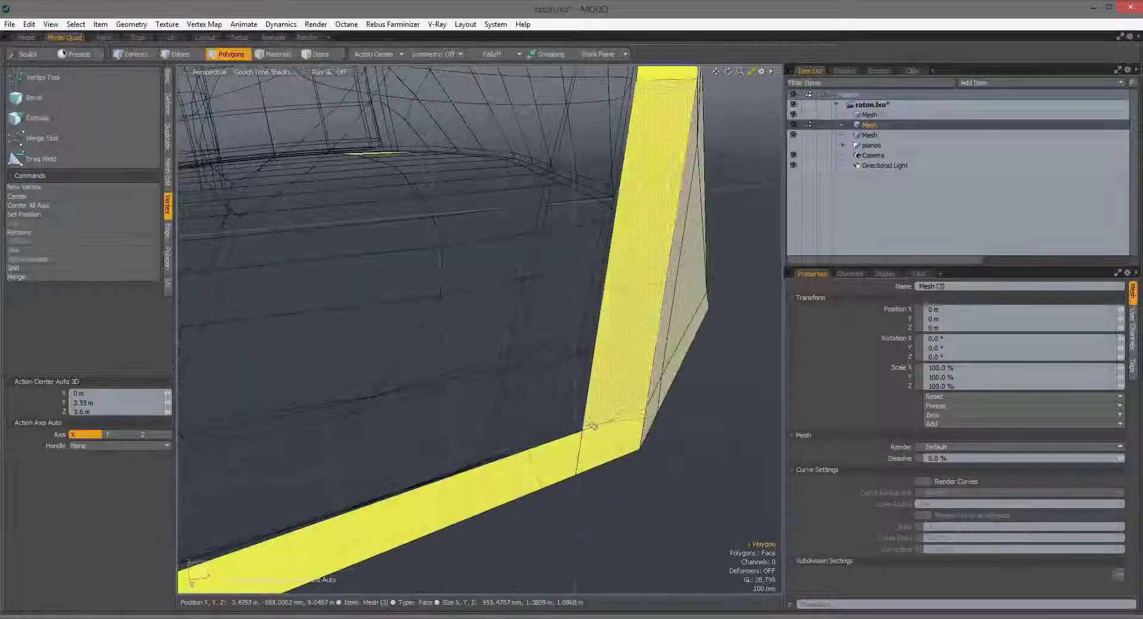
key("alt+c")
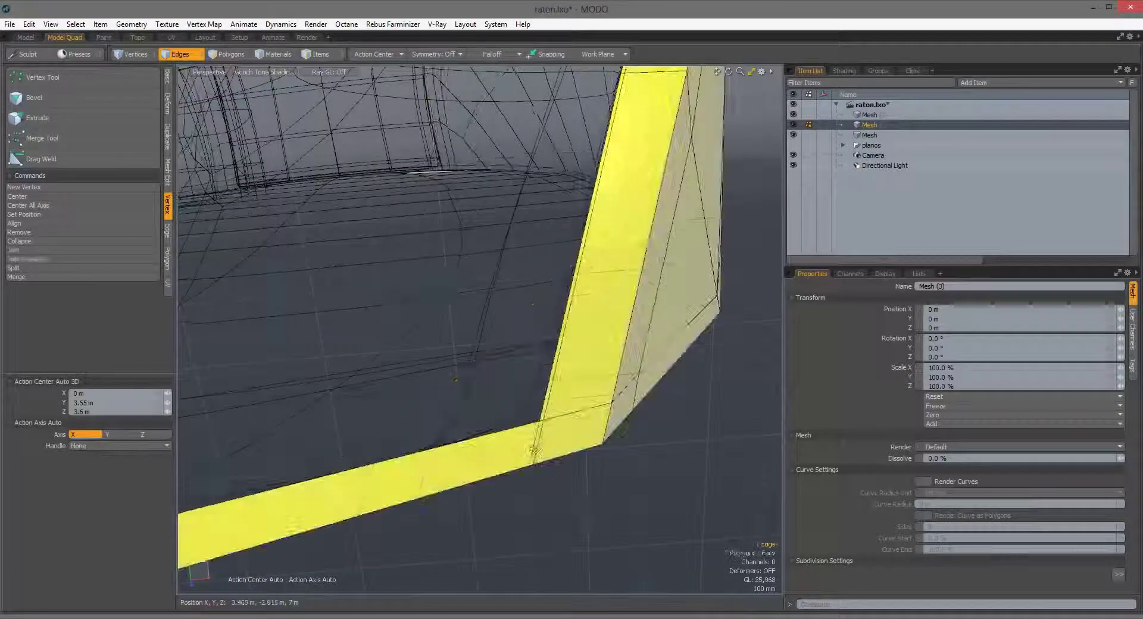
key("space")
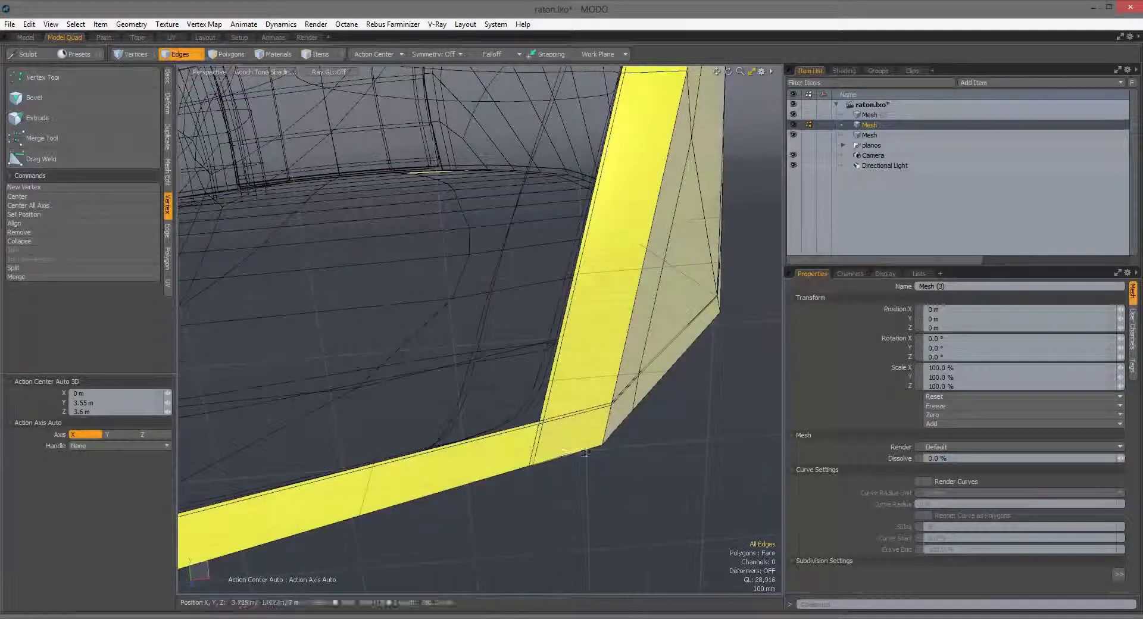
scroll(585, 452, "down", 5)
left_click_drag(585, 452, 527, 456, "alt")
scroll(548, 440, "up", 5)
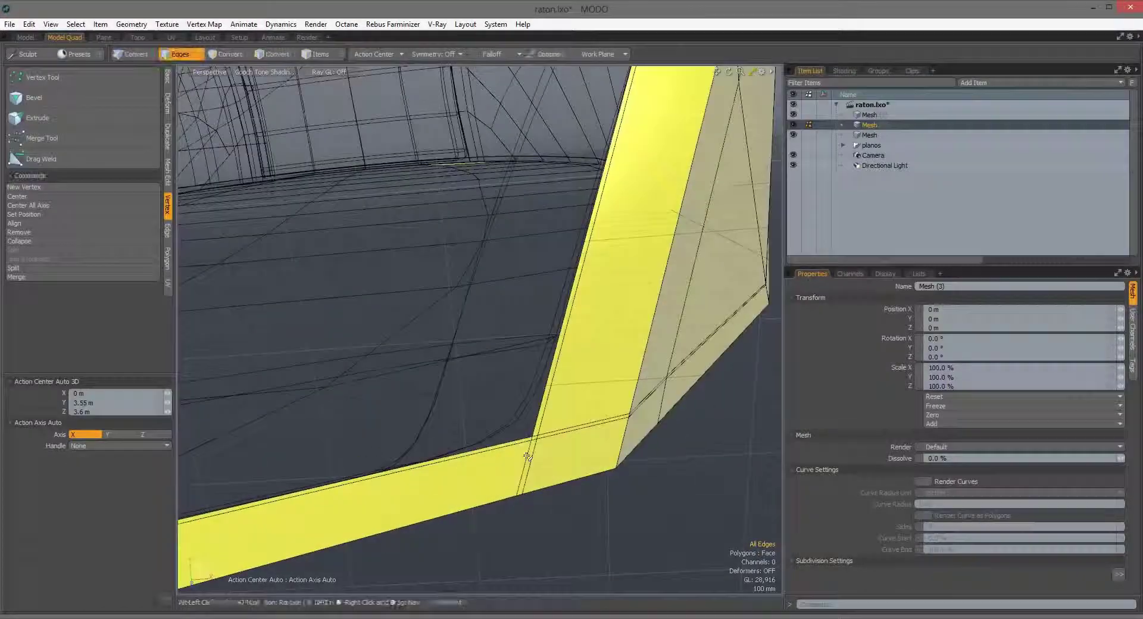
key("alt+c")
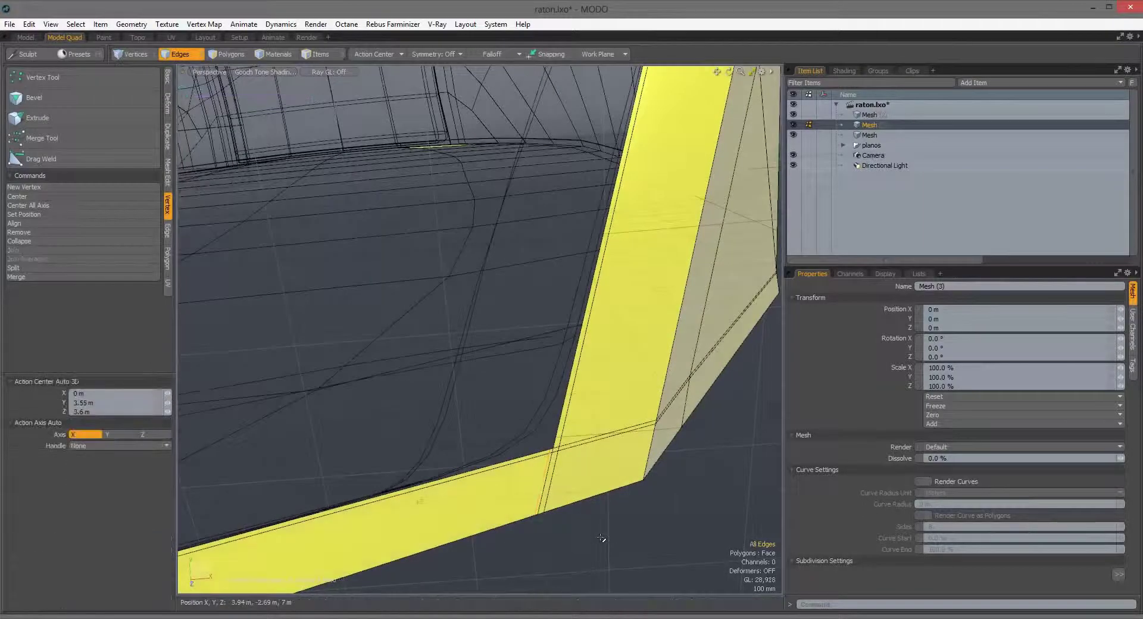
left_click_drag(602, 540, 418, 503, "alt")
left_click(534, 460)
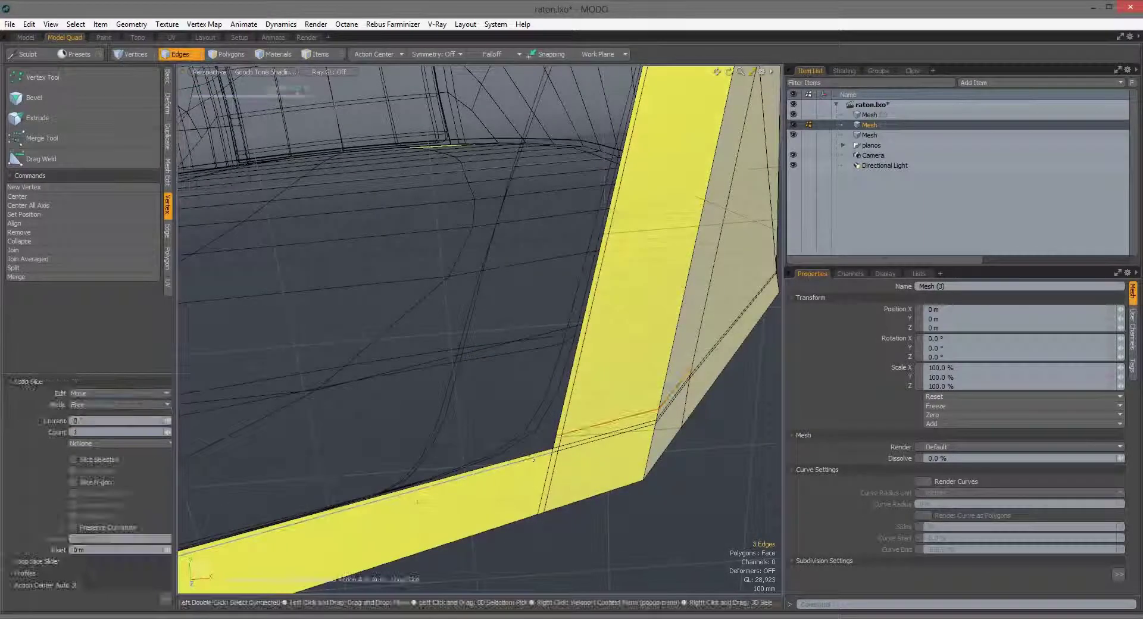
key("space")
Step: Slide two edges at the lower front corner where the front shell meets the body rim to close the gap
key("a")
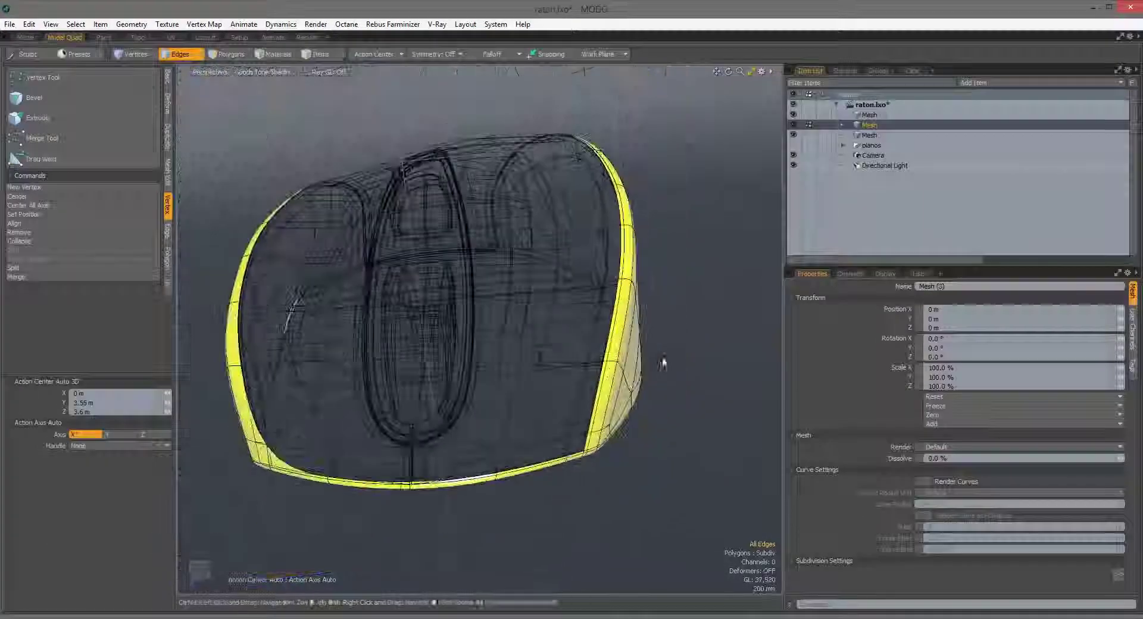
scroll(572, 480, "up", 5)
left_click_drag(572, 481, 111, 227, "alt")
key("2")
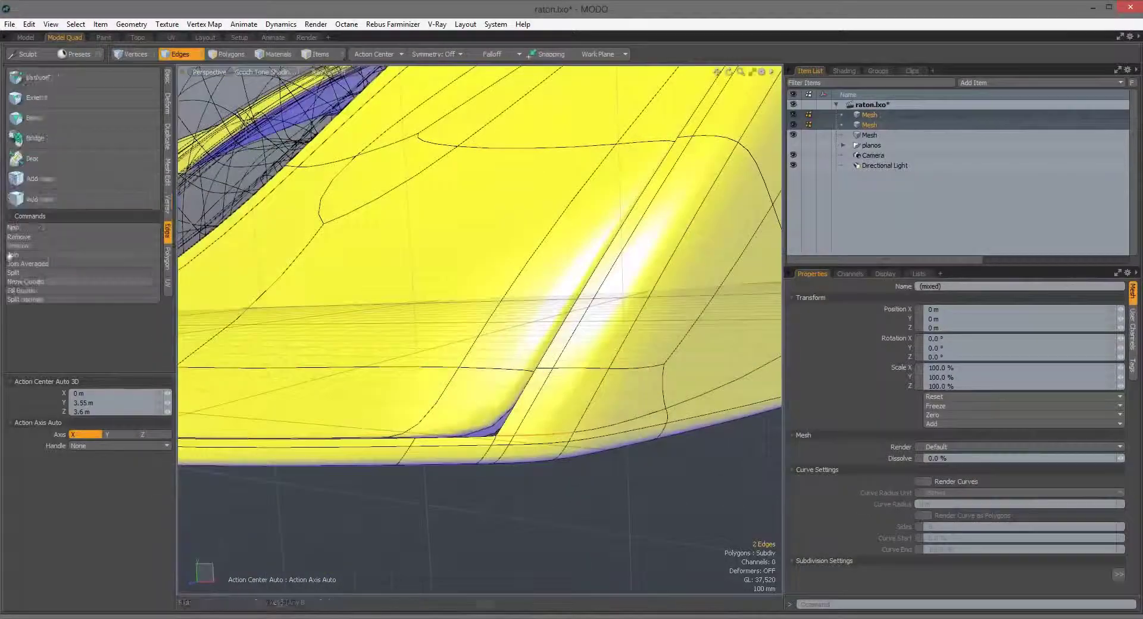
left_click(33, 158)
left_click_drag(497, 407, 529, 405, "alt")
key("space")
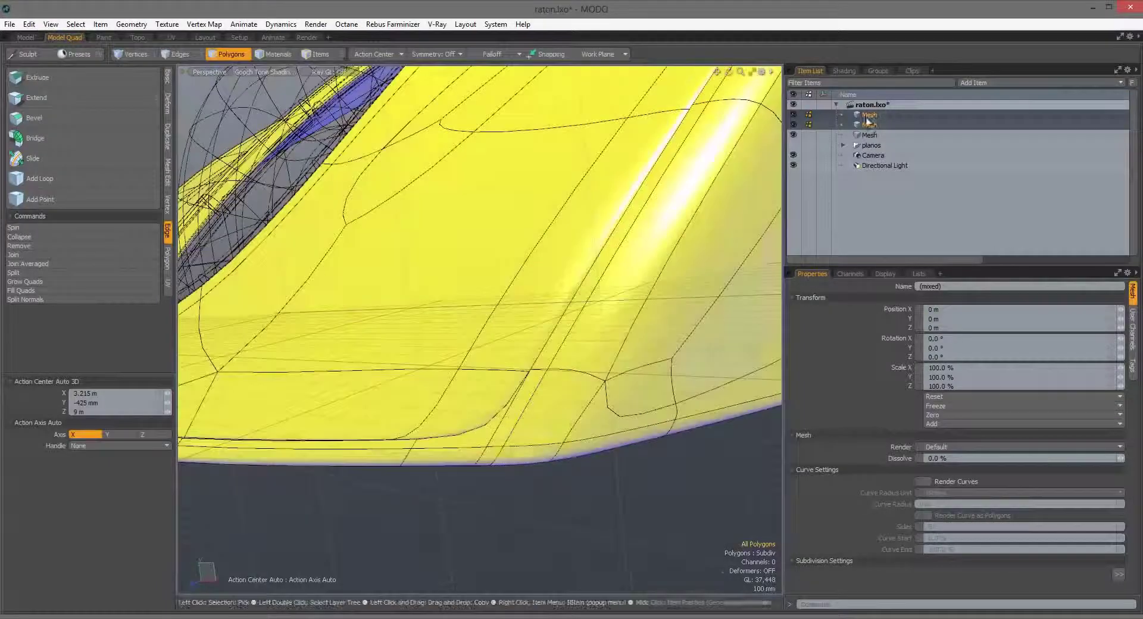
Step: Reactivate the body rim mesh and add a single Free-mode loop slice at its opposite lower front corner
left_click(868, 124)
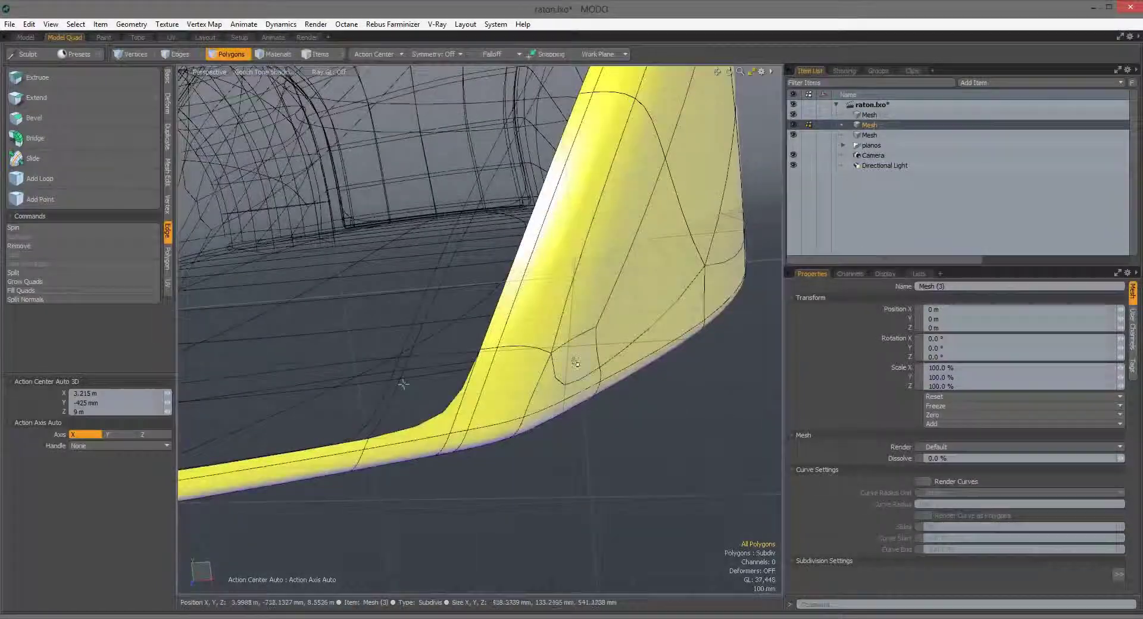
key("Tab")
scroll(576, 363, "up", 3)
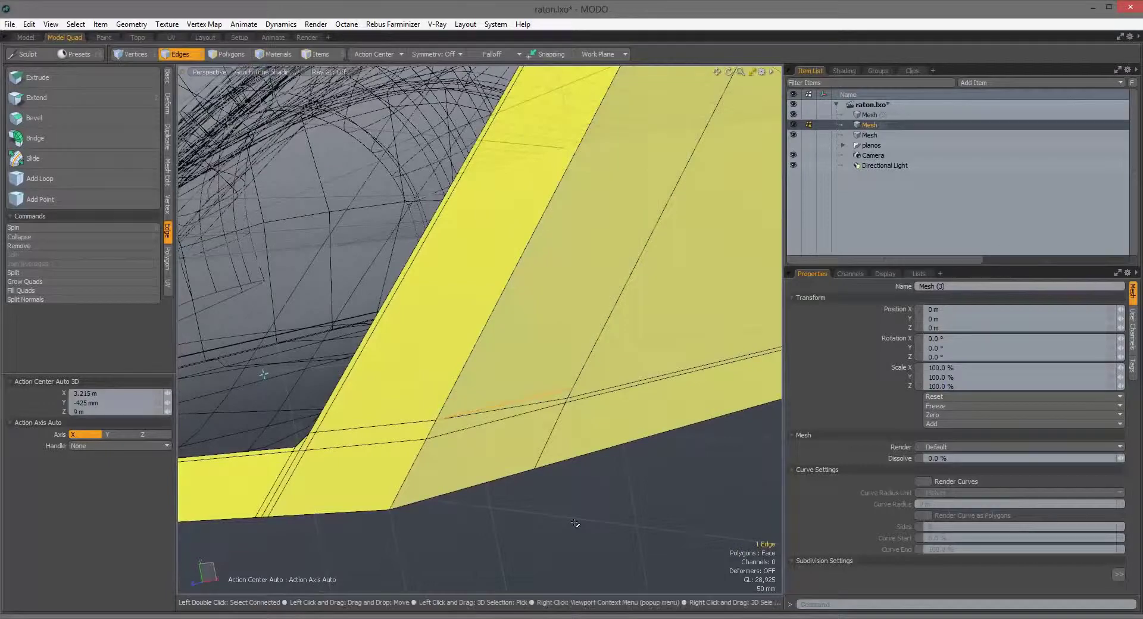
left_click_drag(575, 523, 379, 476, "alt")
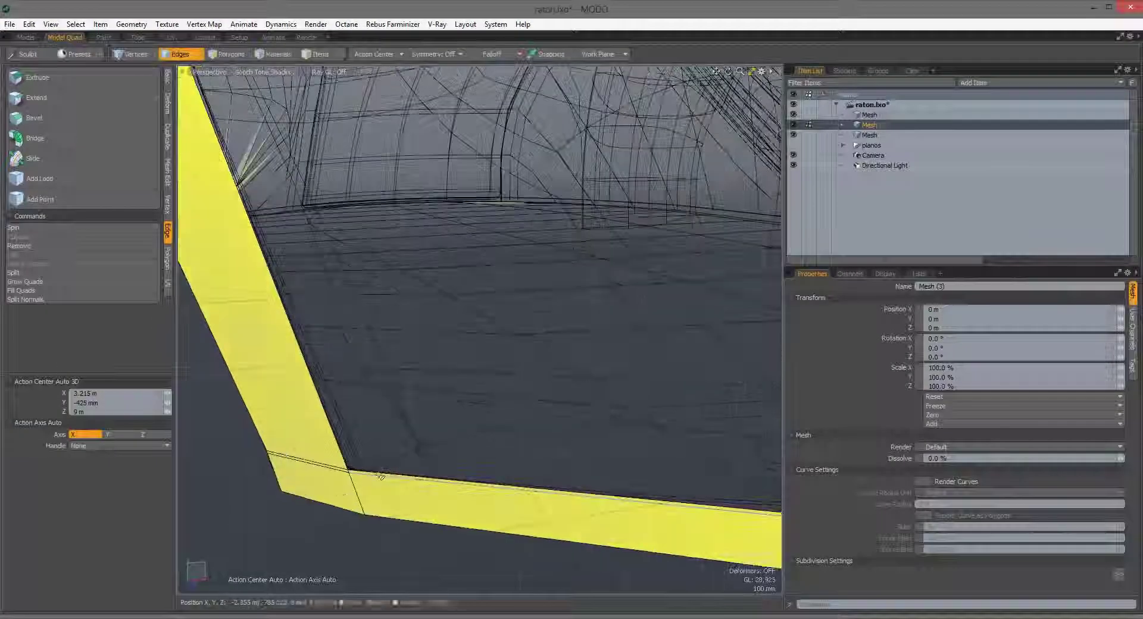
key("alt+c")
key("Tab")
key("Tab")
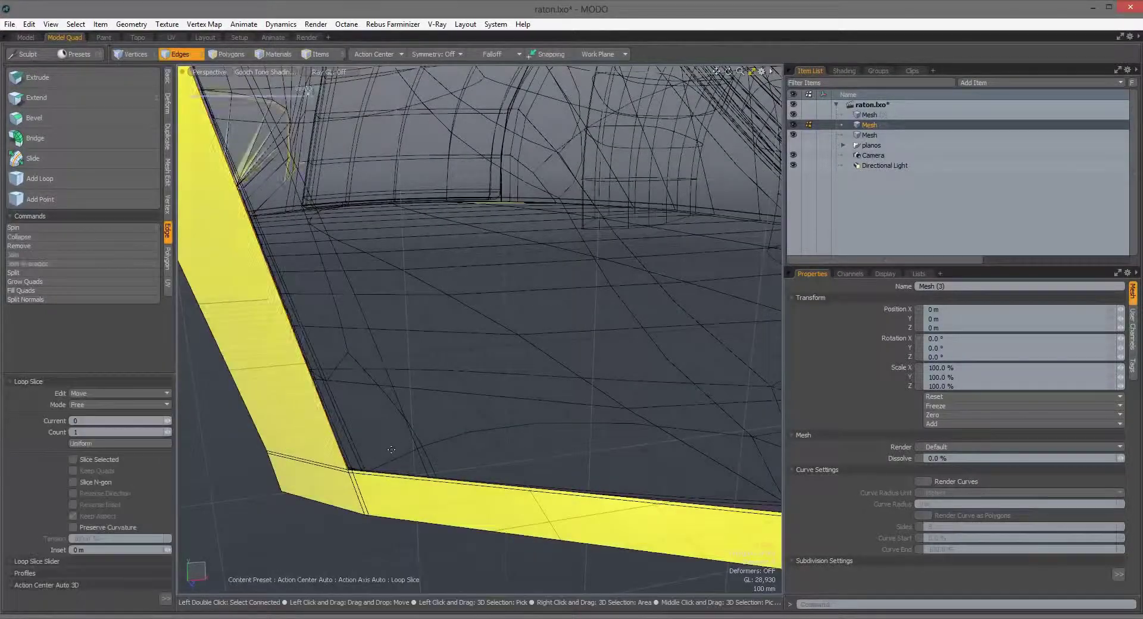
Step: Preview the subdivided front shell together with the body rim, leaving only the body rim mesh active for editing
left_click_drag(416, 488, 526, 404, "alt")
key("Tab")
key("space")
left_click(869, 114, "ctrl")
key("a")
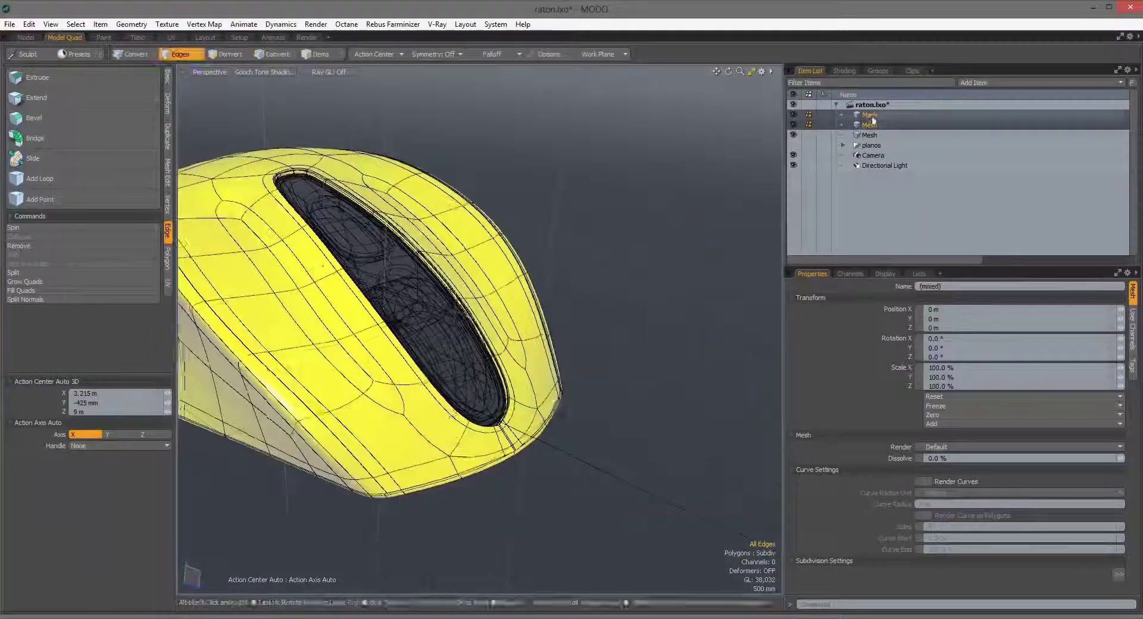
left_click(869, 114, "ctrl")
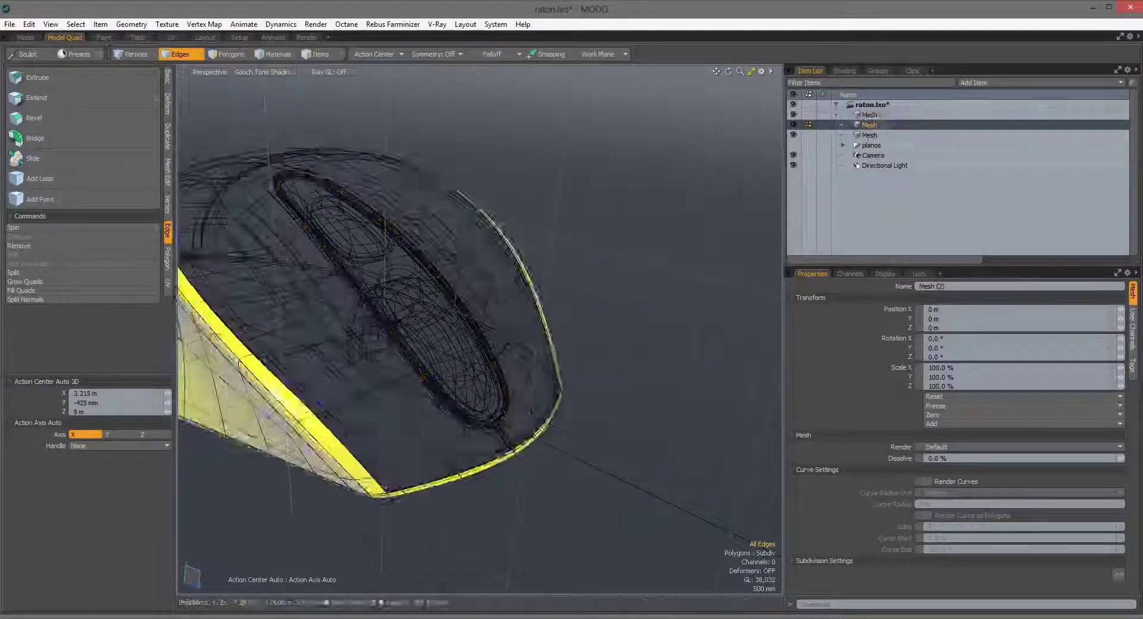
Step: Thicken the unsubdivided body rim mesh with an offset of -200 mm
left_click(29, 112)
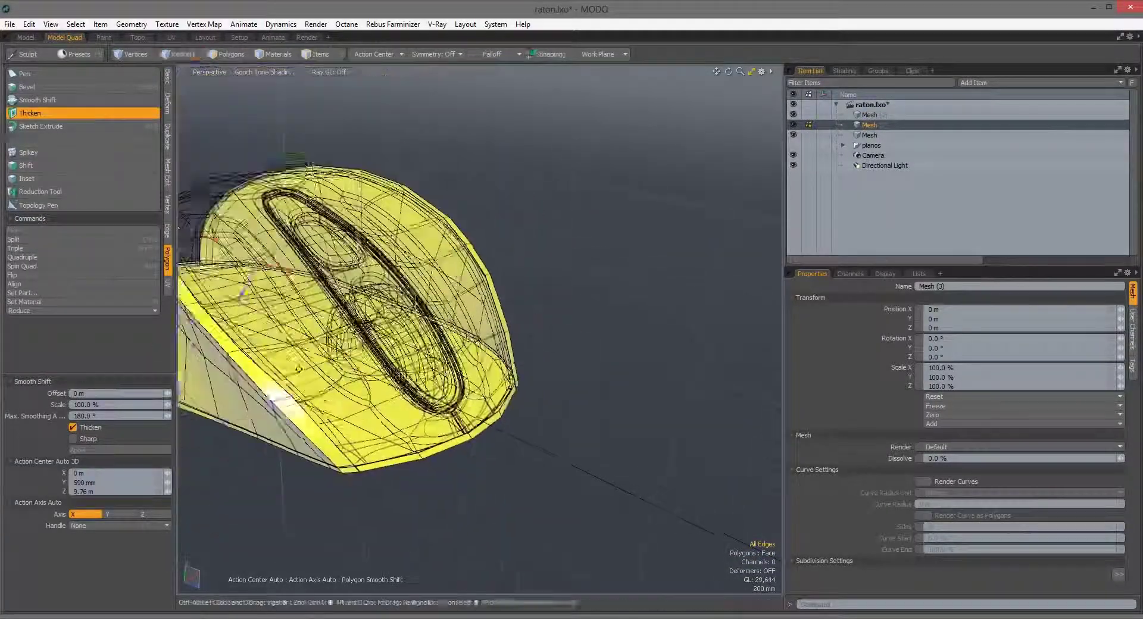
left_click_drag(315, 269, 309, 255)
scroll(476, 357, "up", 5)
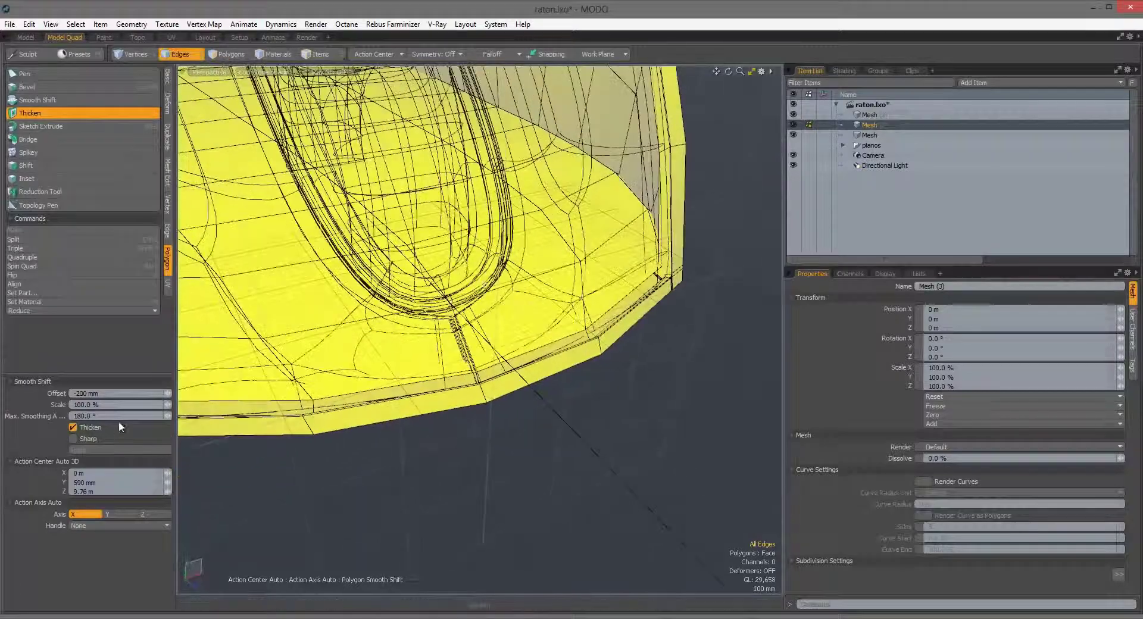
key("space")
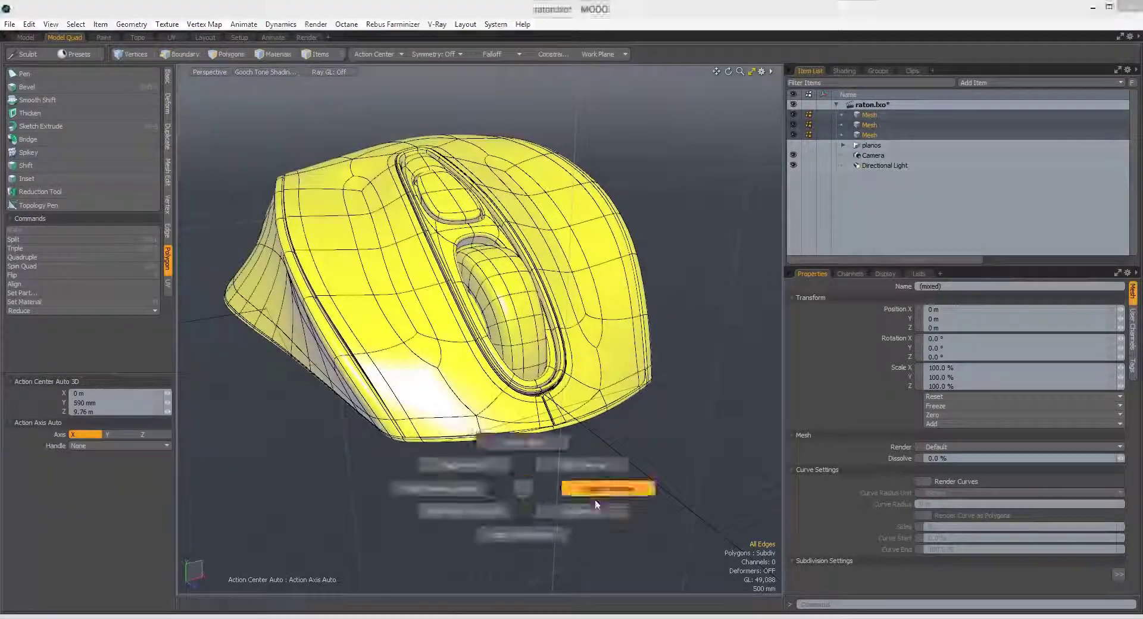
Step: Isolate the side polygons of the body rim mesh and show them in a wireframe Right view over the reference image
left_click_drag(597, 505, 393, 390, "alt")
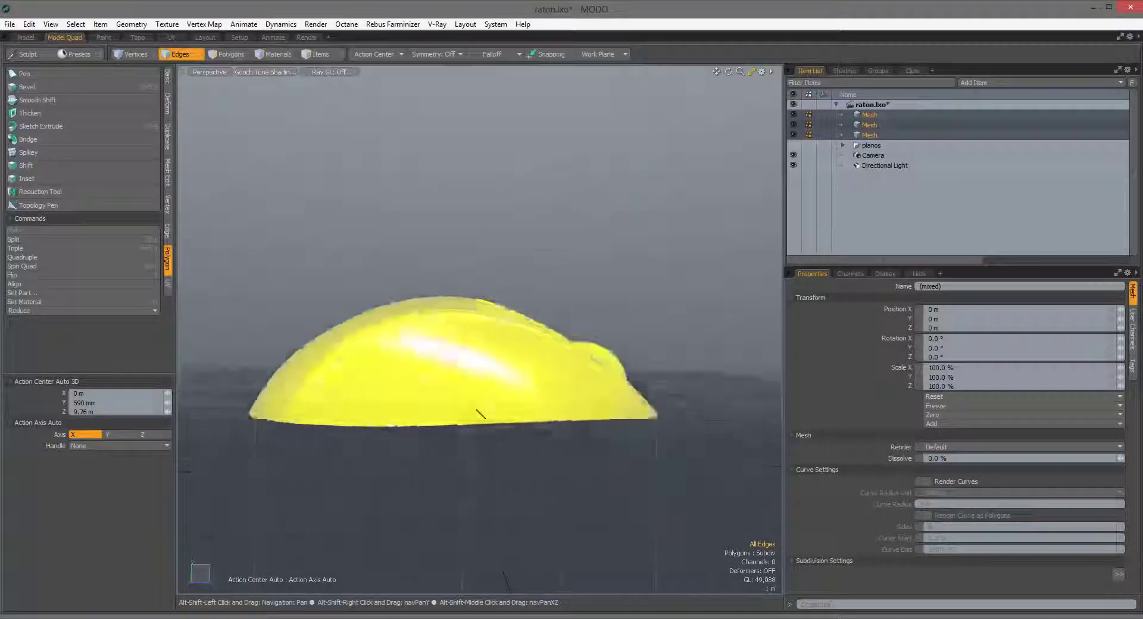
left_click(869, 135)
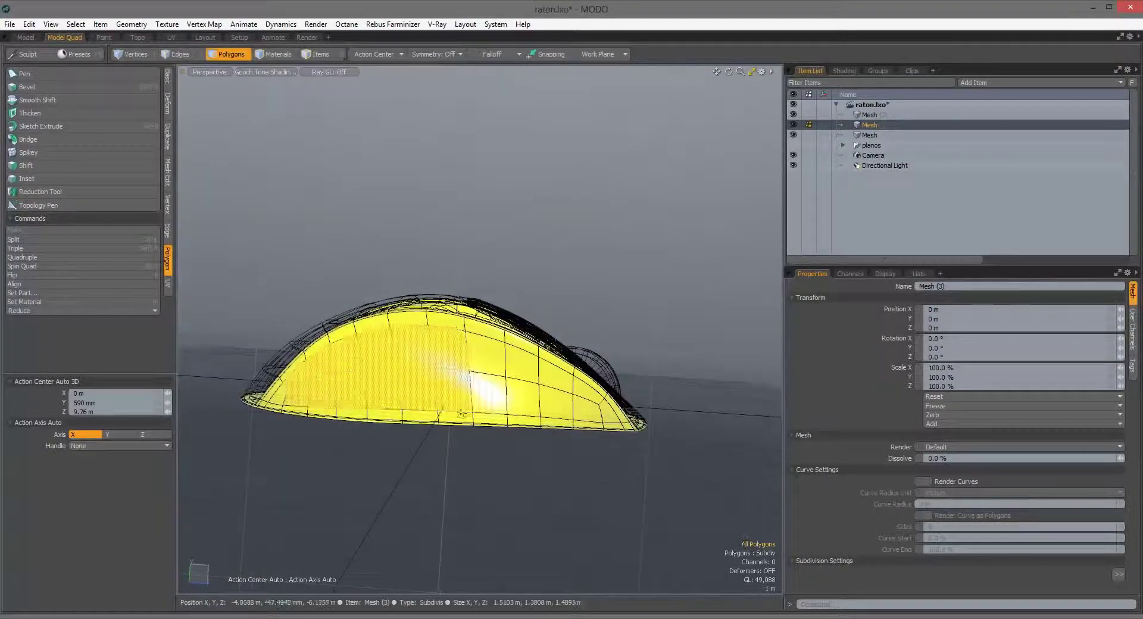
key("ctrl+space")
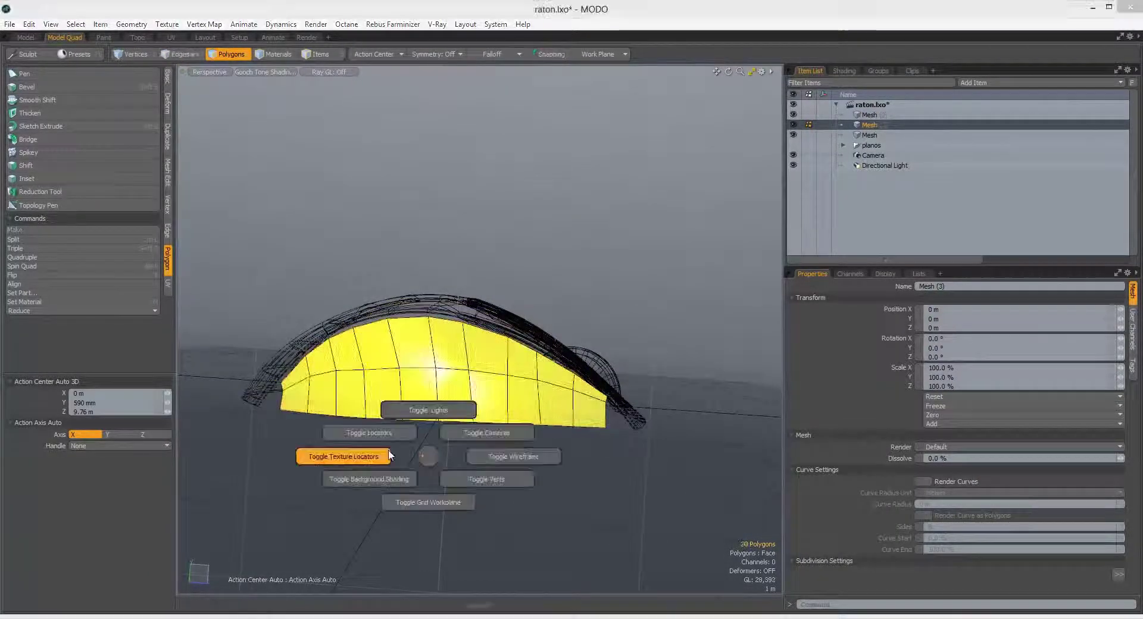
left_click(357, 458)
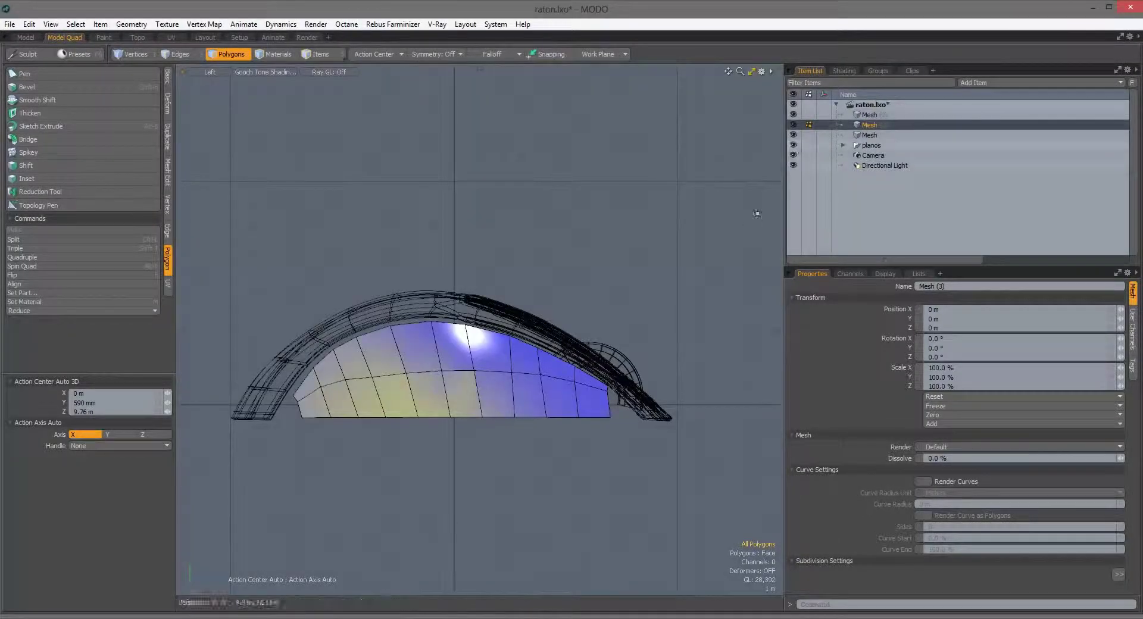
key("ctrl+space")
left_click(490, 351)
left_click_drag(474, 324, 448, 356, "alt")
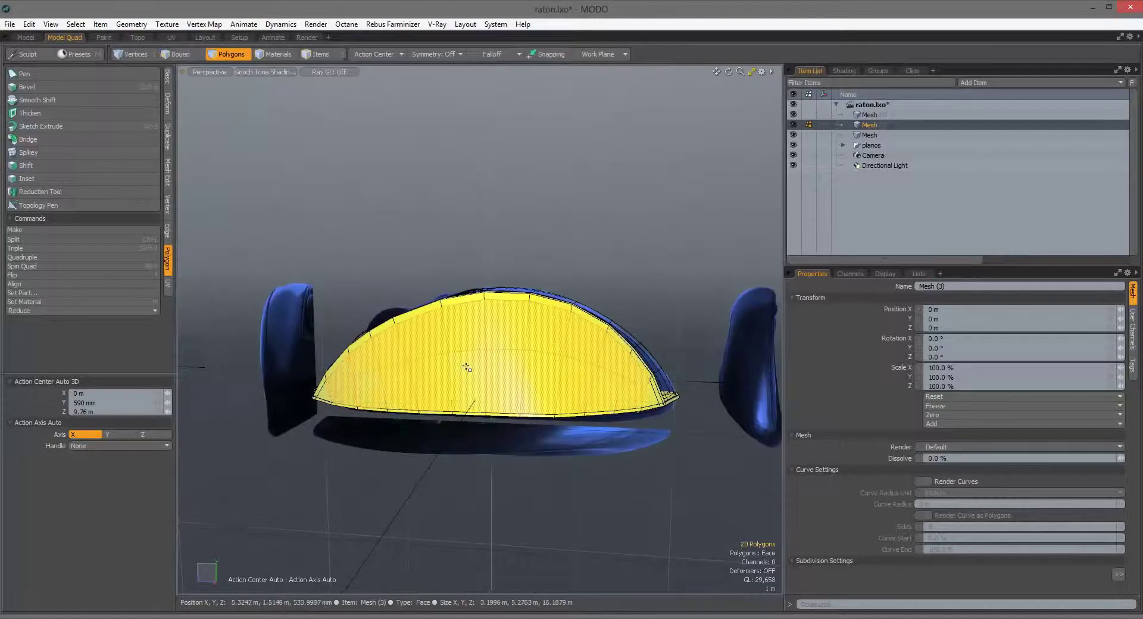
key("ctrl+space")
left_click(512, 357)
scroll(512, 357, "up", 2)
Step: Cut the curved outline of the side grip panel into the polygons with Edge Slice, following the reference image
key("alt+c")
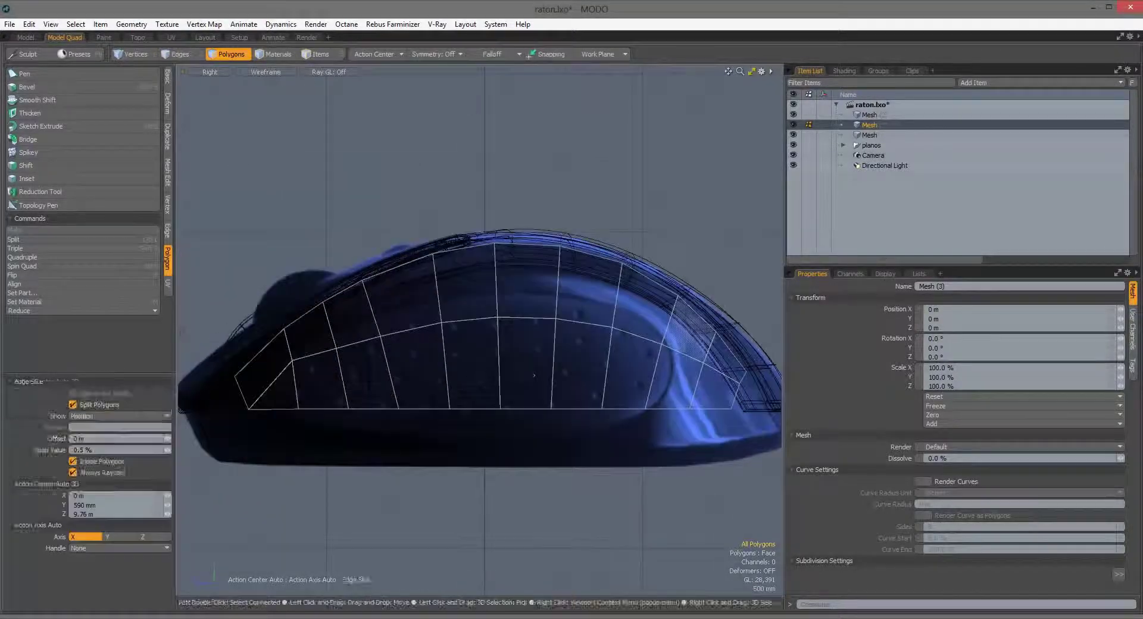
scroll(665, 328, "up", 3)
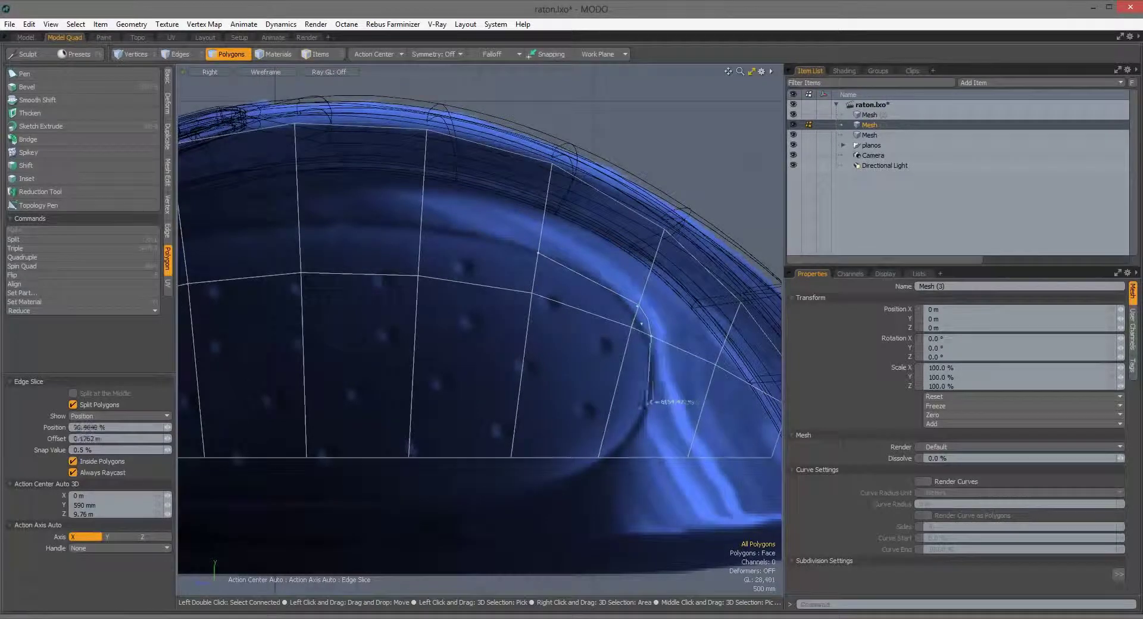
scroll(648, 396, "down", 4)
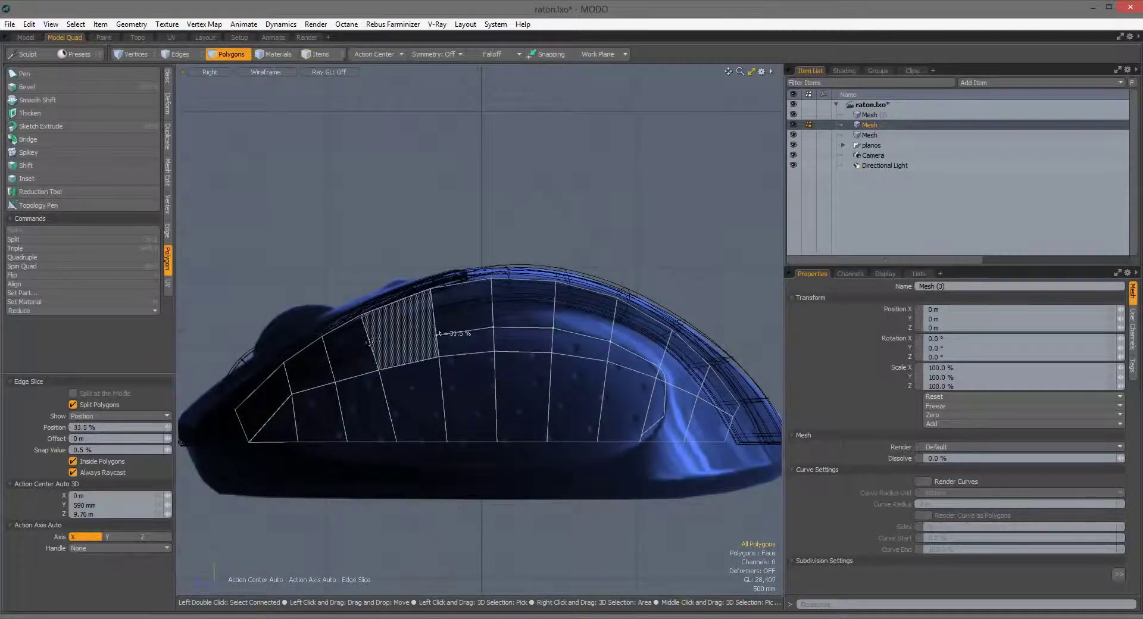
scroll(299, 403, "up", 3)
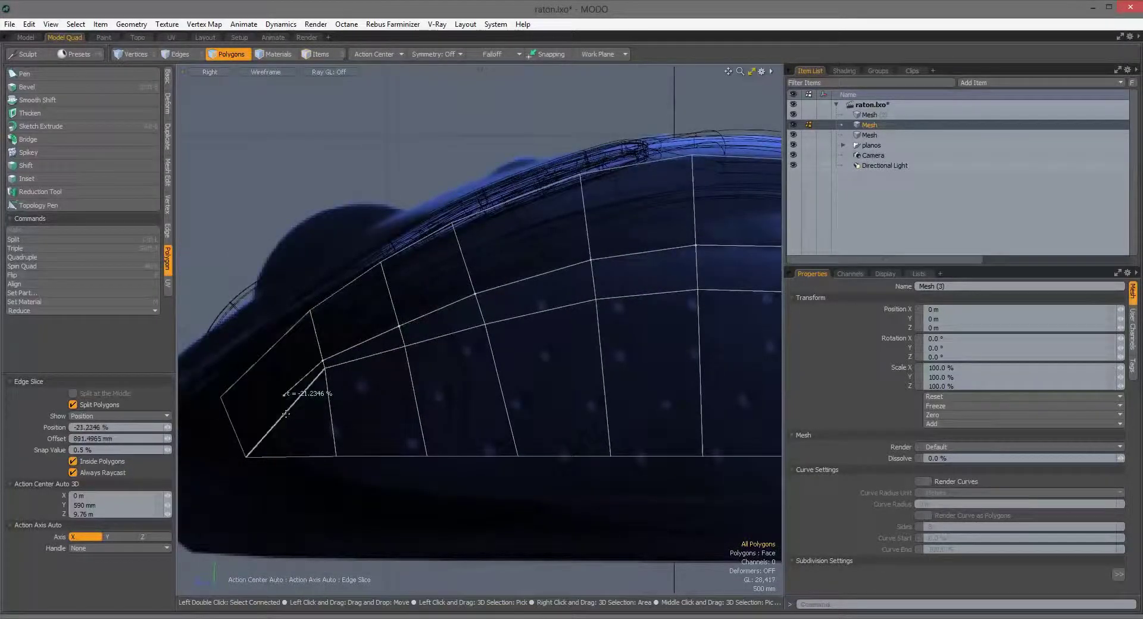
scroll(337, 428, "down", 3)
Step: Cut a lower border just above the panel's base and join the two close vertices at its lower front corner
left_click_drag(631, 381, 298, 393)
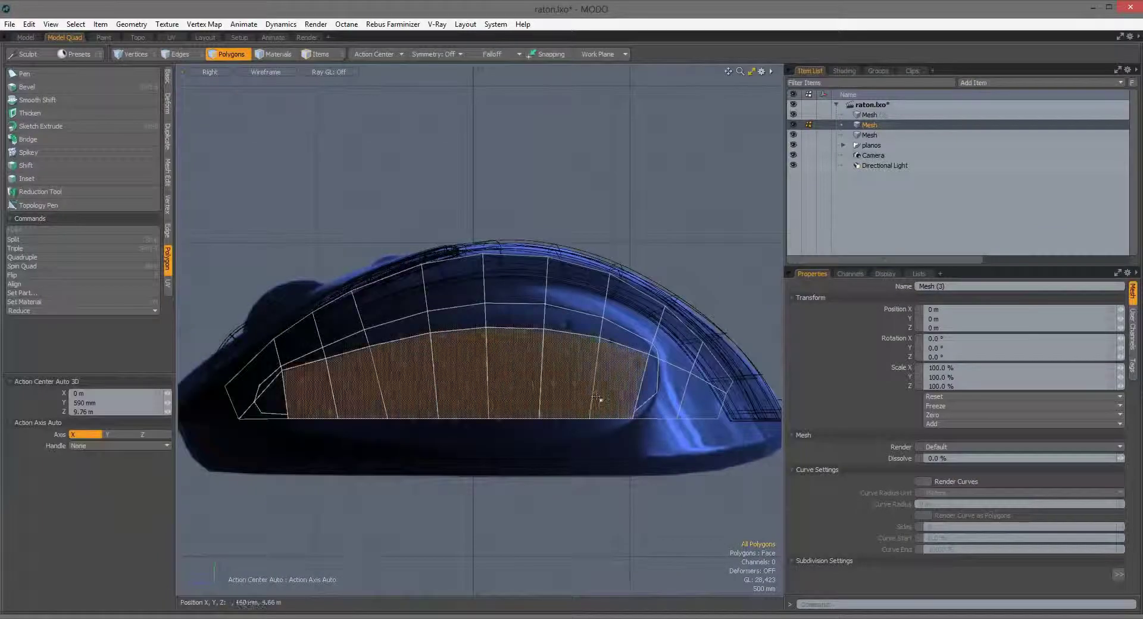
scroll(327, 415, "up", 5)
key("1")
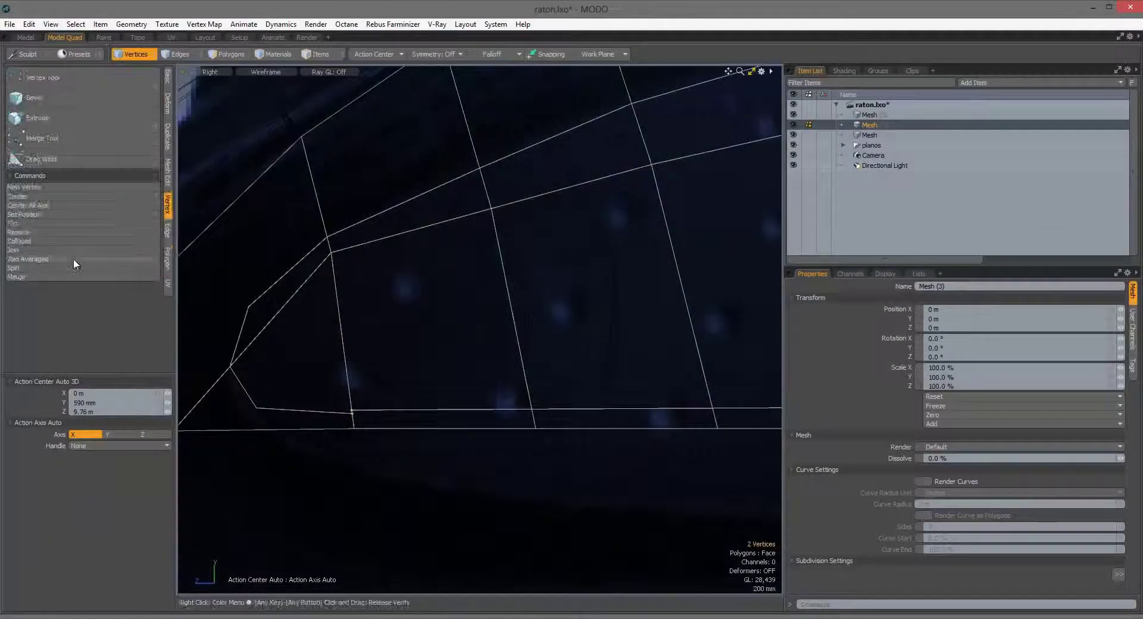
scroll(619, 373, "down", 5)
Step: Complete the grip panel outline with further Edge Slice cuts at its rear and front ends
key("alt+c")
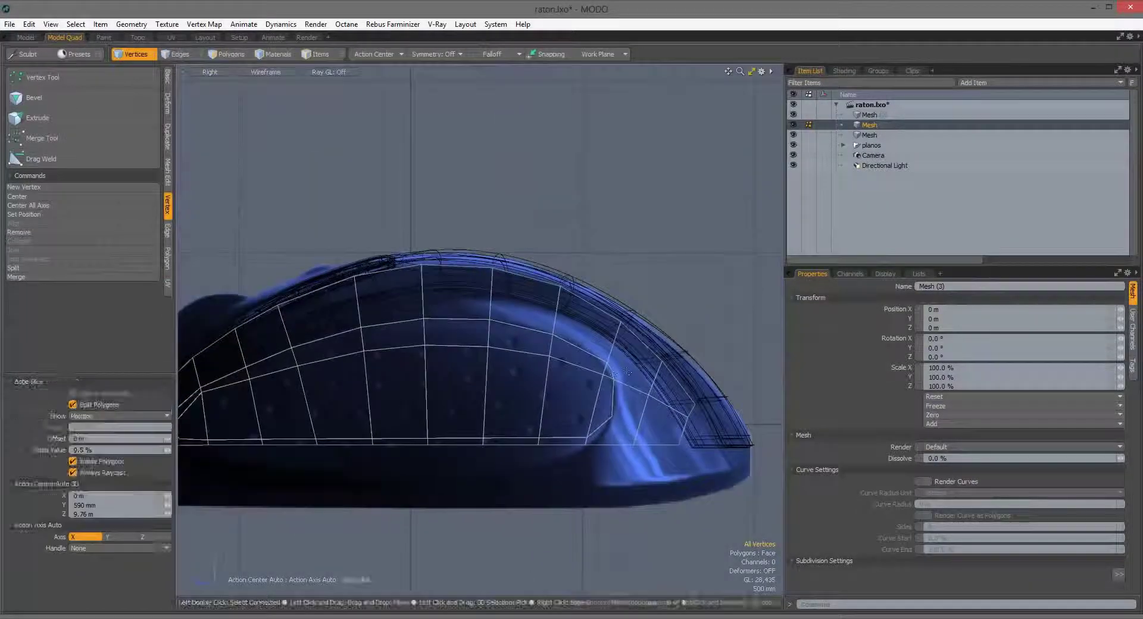
left_click_drag(649, 415, 428, 390, "alt")
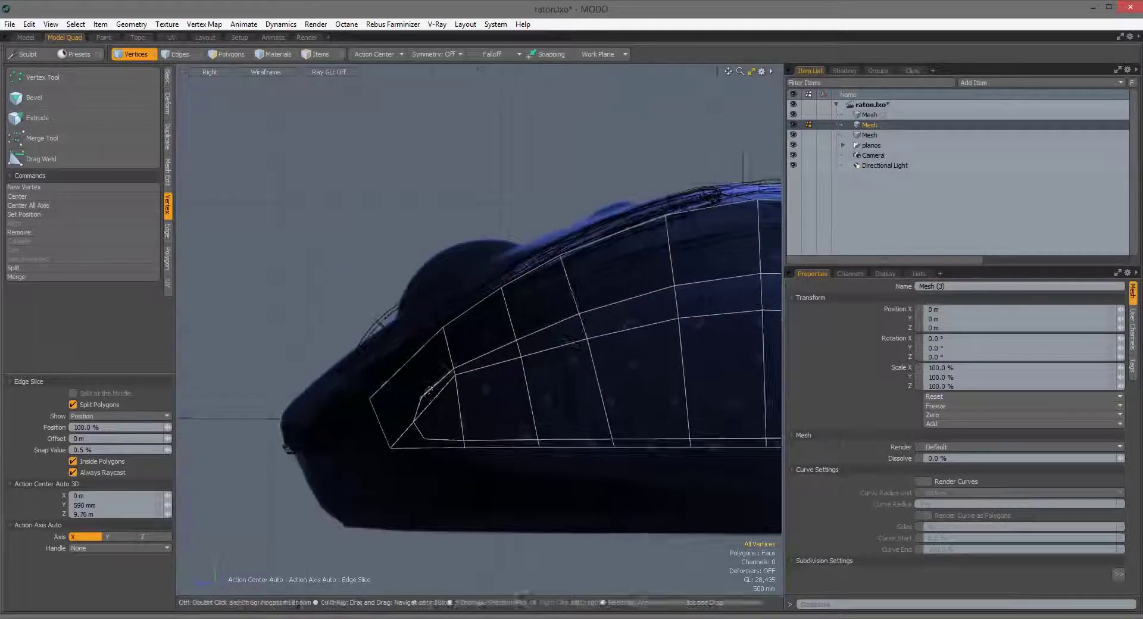
key("space")
Step: Show the full body in a Gooch Toon shaded perspective and bevel the grip panel's outline edges into a narrow strip
left_click_drag(409, 439, 381, 357, "alt")
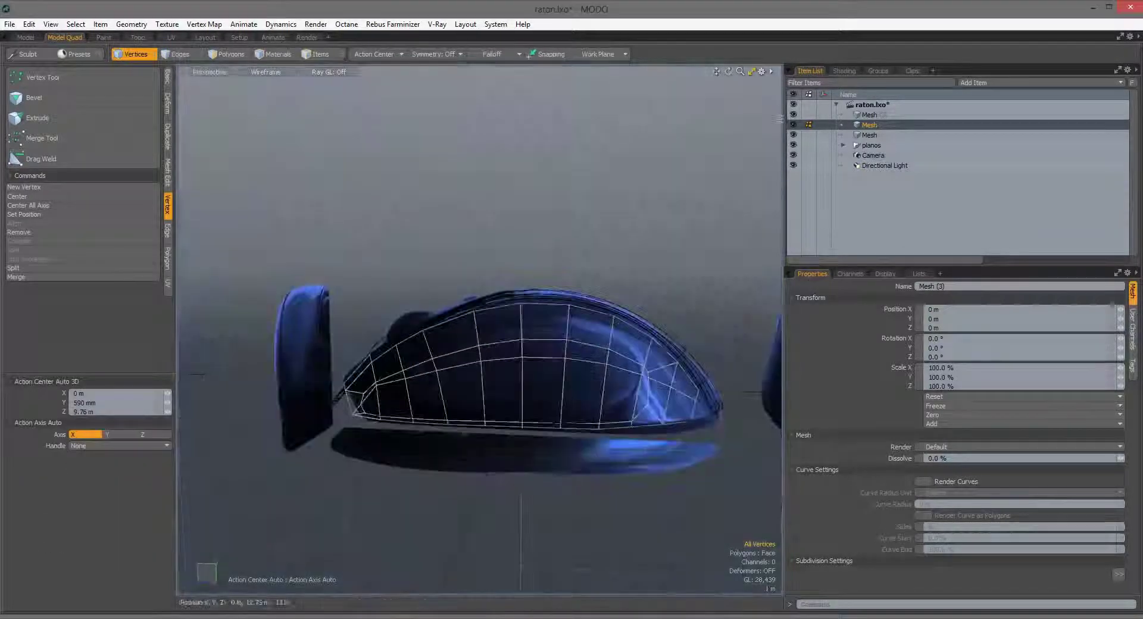
left_click(265, 71)
left_click(271, 137)
mouse_move(271, 137)
left_mouse_down("alt")
mouse_move(575, 341)
mouse_move(535, 357)
mouse_move(476, 297)
mouse_move(232, 395)
mouse_move(355, 325)
left_mouse_up("alt")
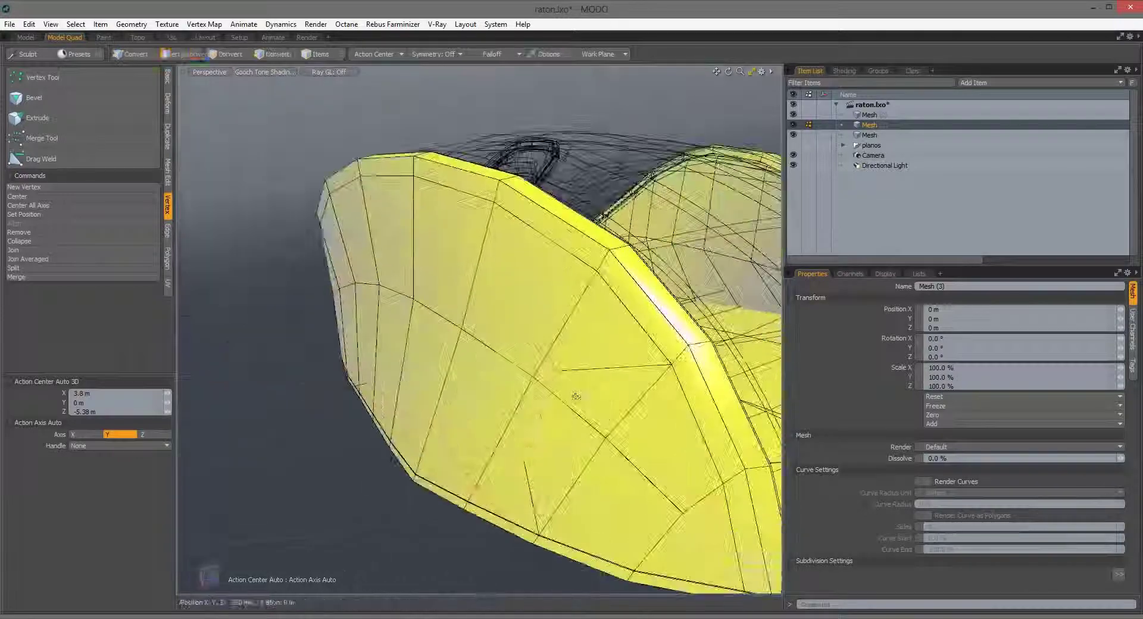
key("2")
key("b")
Step: Select the narrow strip of polygons around the grip panel and bevel it inward as a group to form a groove
key("3")
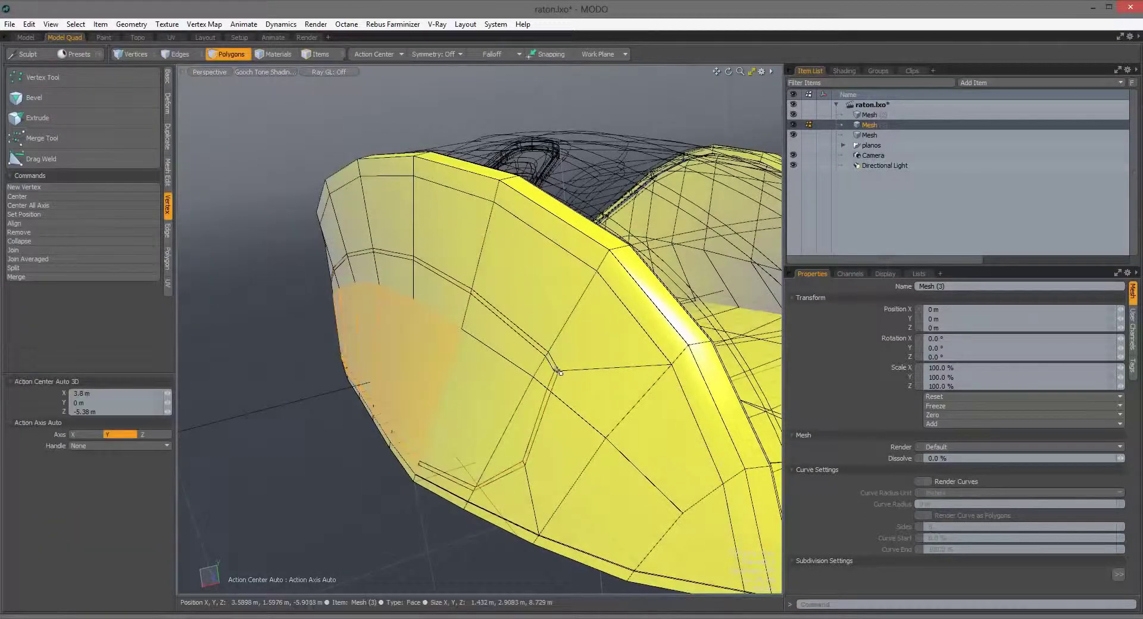
left_click_drag(532, 344, 556, 320, "alt")
key("b")
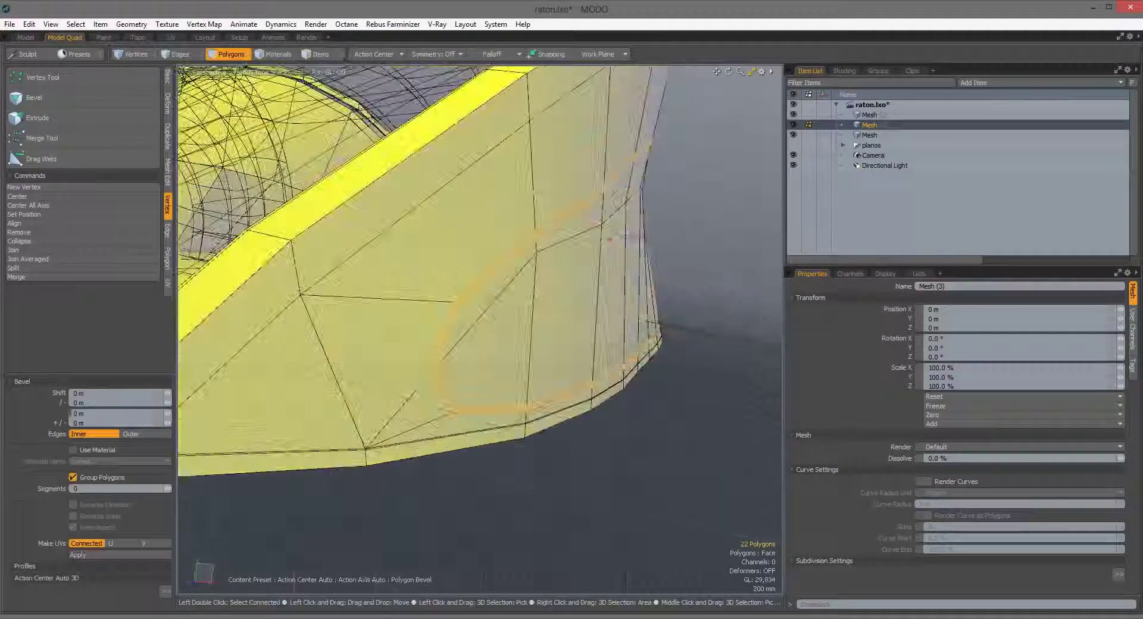
key("space")
left_click_drag(607, 250, 536, 262, "alt")
Step: Add supporting edge loops along the walls of the groove around the grip panel
scroll(675, 262, "down", 5)
scroll(335, 181, "up", 6)
key("2")
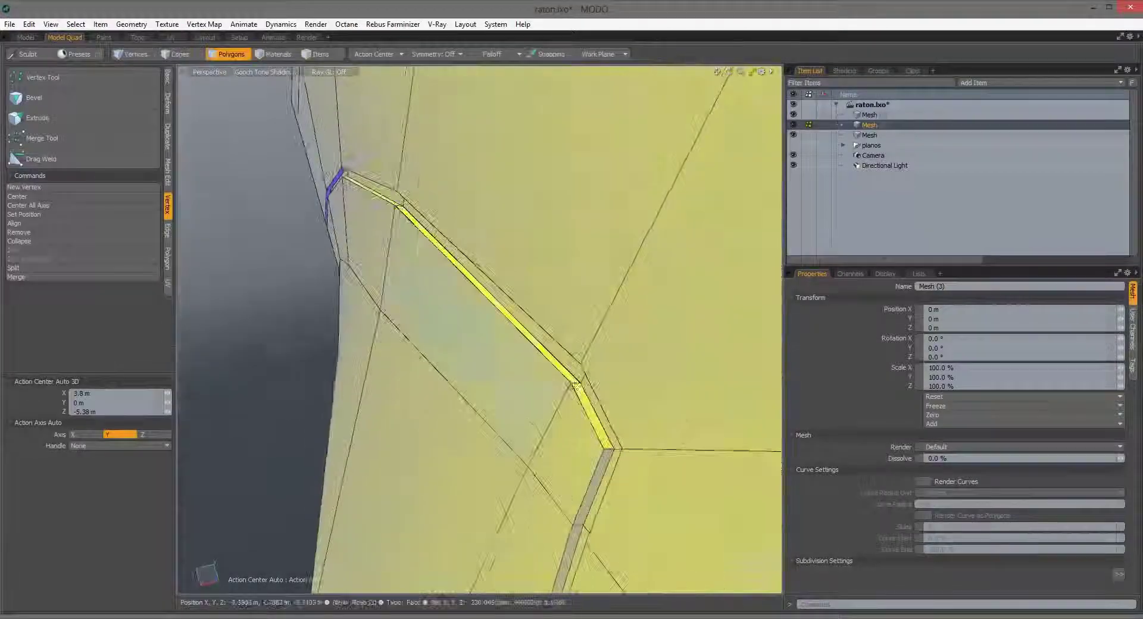
key("alt+c")
key("space")
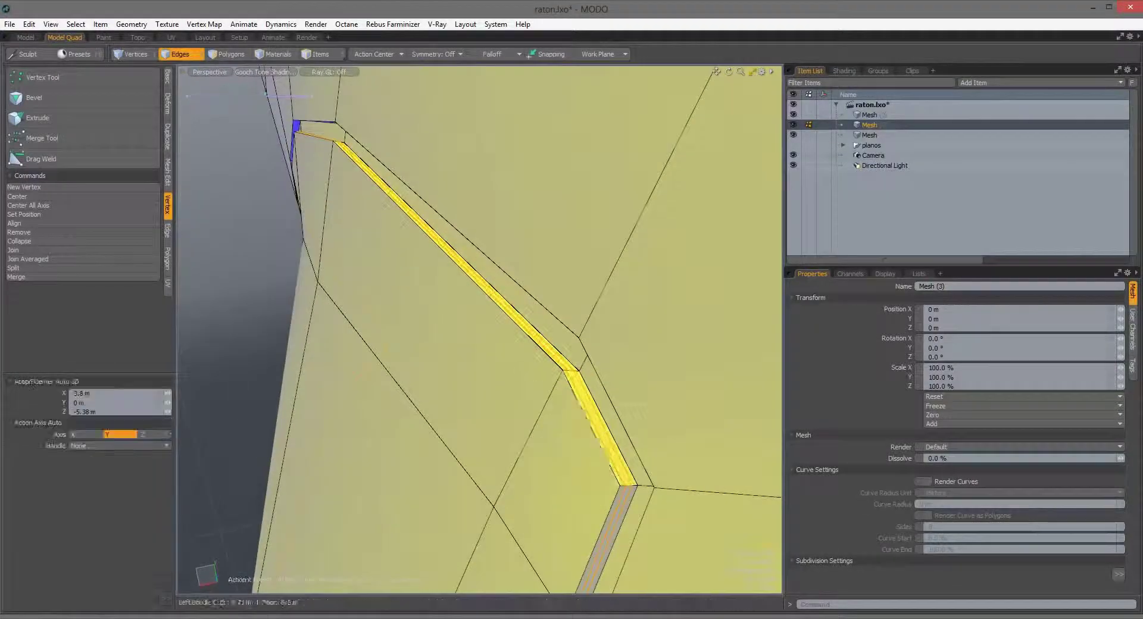
scroll(442, 396, "down", 6)
scroll(443, 396, "down", 3)
Step: Select the polygons of all three subdivided mouse meshes and assign them the material plastico01
left_click_drag(443, 397, 524, 213, "alt")
key("3")
scroll(477, 357, "down", 3)
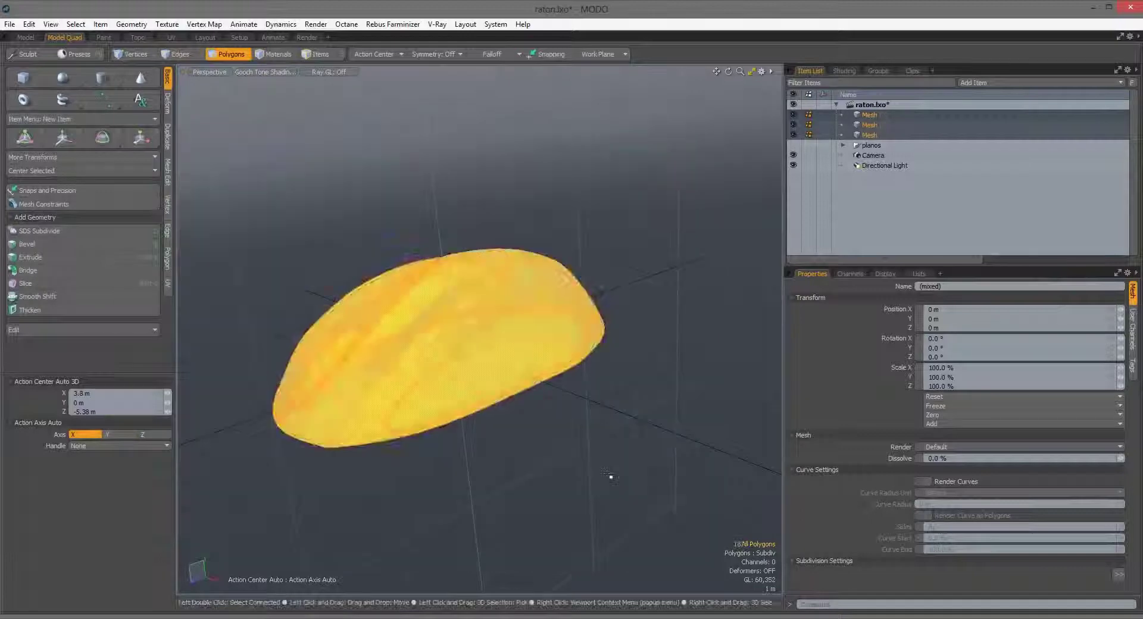
key("m")
key("Return")
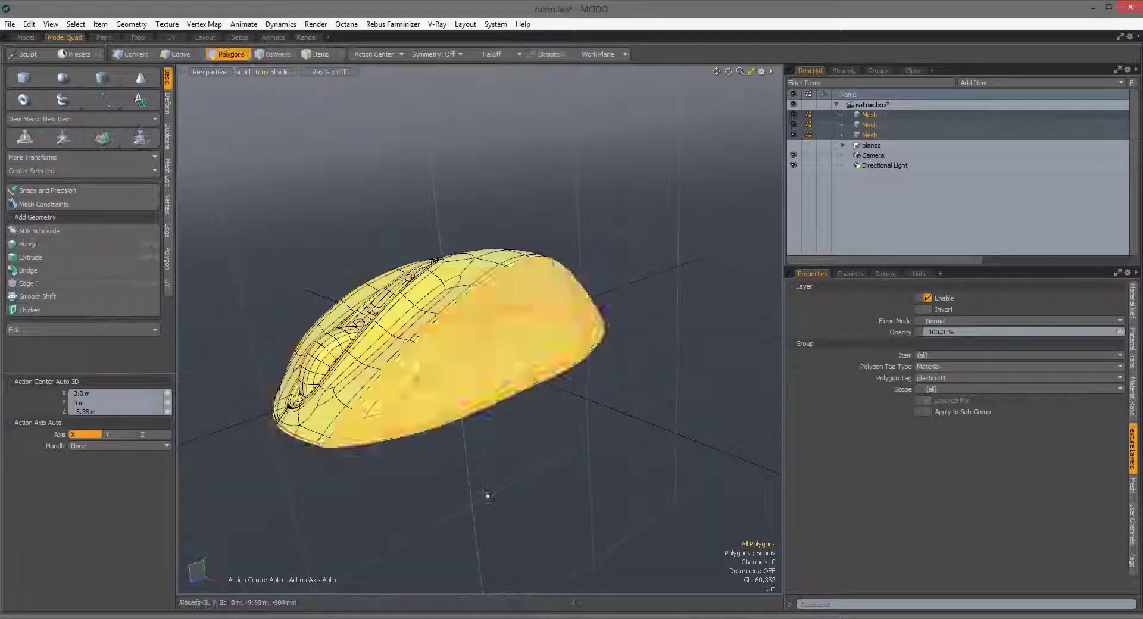
Step: Select the outer body rim's polygons and assign them the material plastico02
left_click_drag(487, 495, 689, 536, "alt")
key("m")
key("Return")
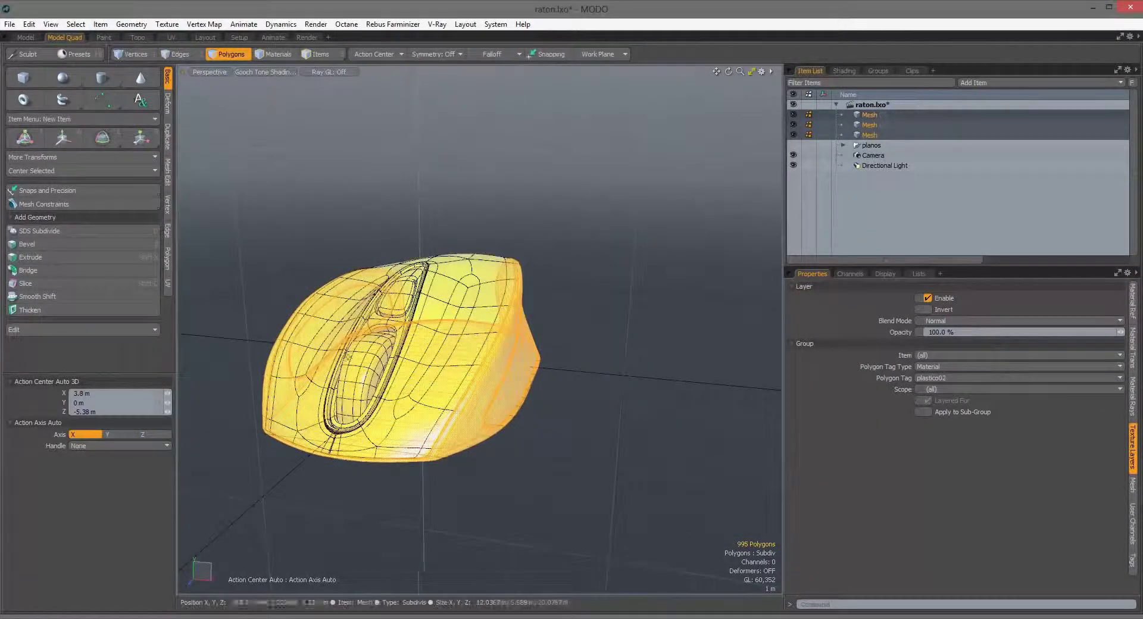
Step: Select the polygons inside the side grip panel and assign them the material plastico03
left_click_drag(347, 356, 594, 345, "alt")
key("m")
key("Return")
left_click(595, 345)
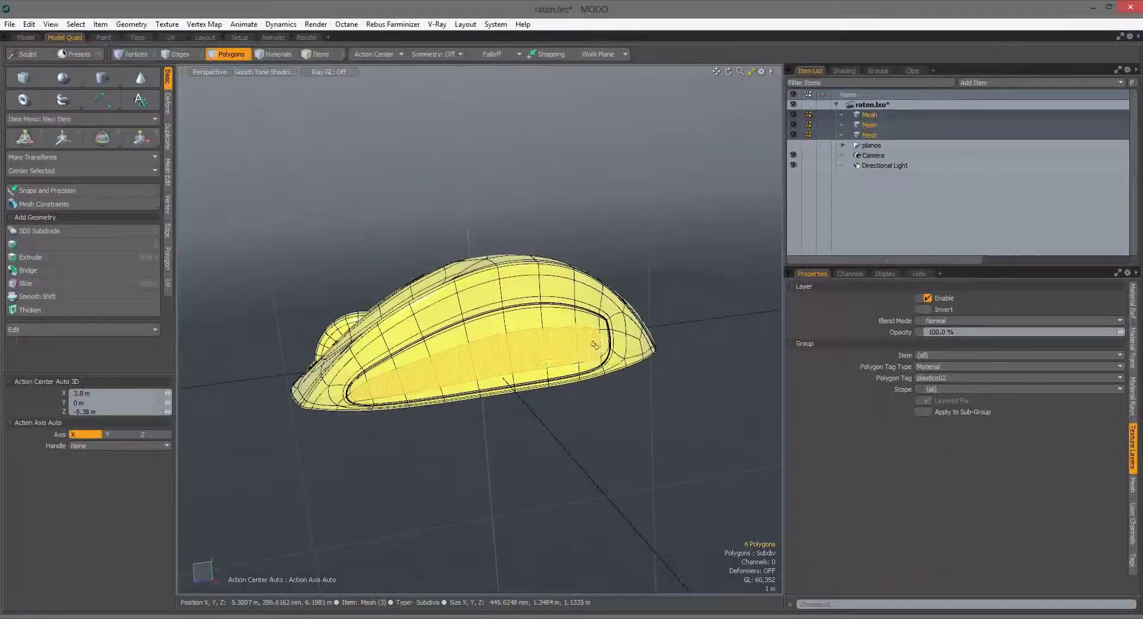
left_click_drag(391, 394, 524, 381, "ctrl+alt")
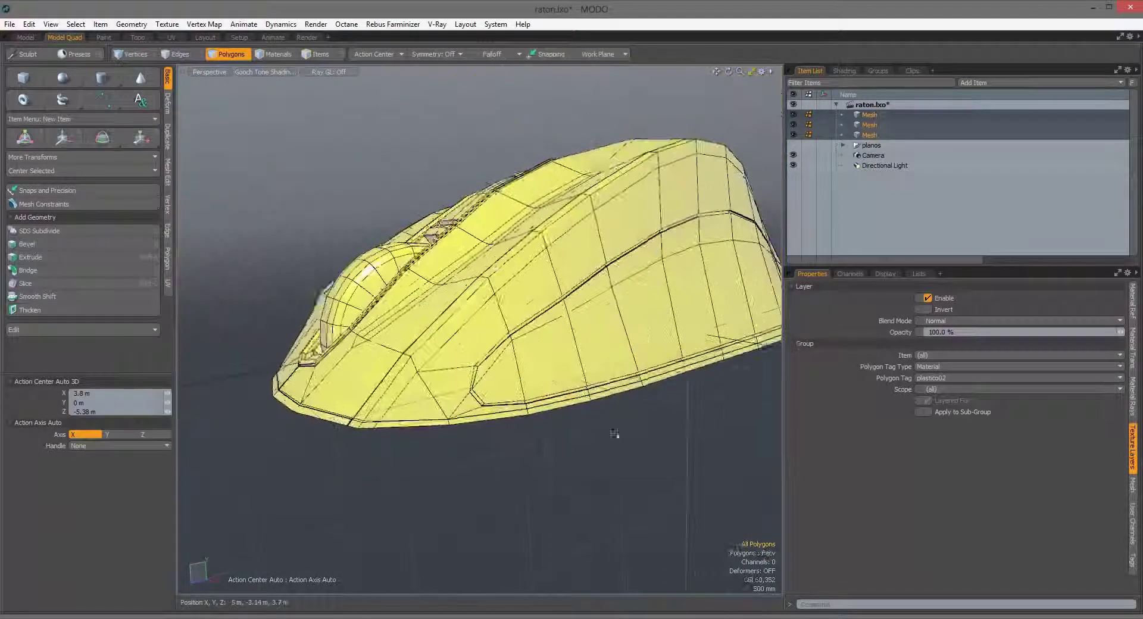
left_click_drag(607, 429, 538, 309, "ctrl+alt")
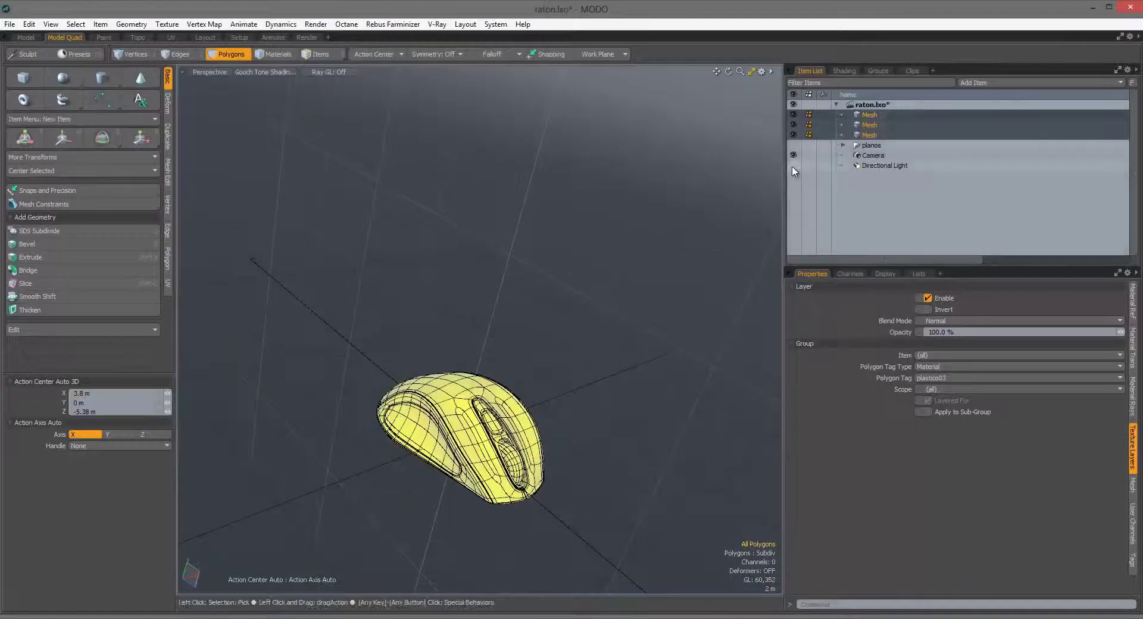
Step: Load the image Church_HarvestLobby.hdr from the HDRI folder as an environment layer in the Shader Tree
left_click(844, 71)
left_click(836, 227)
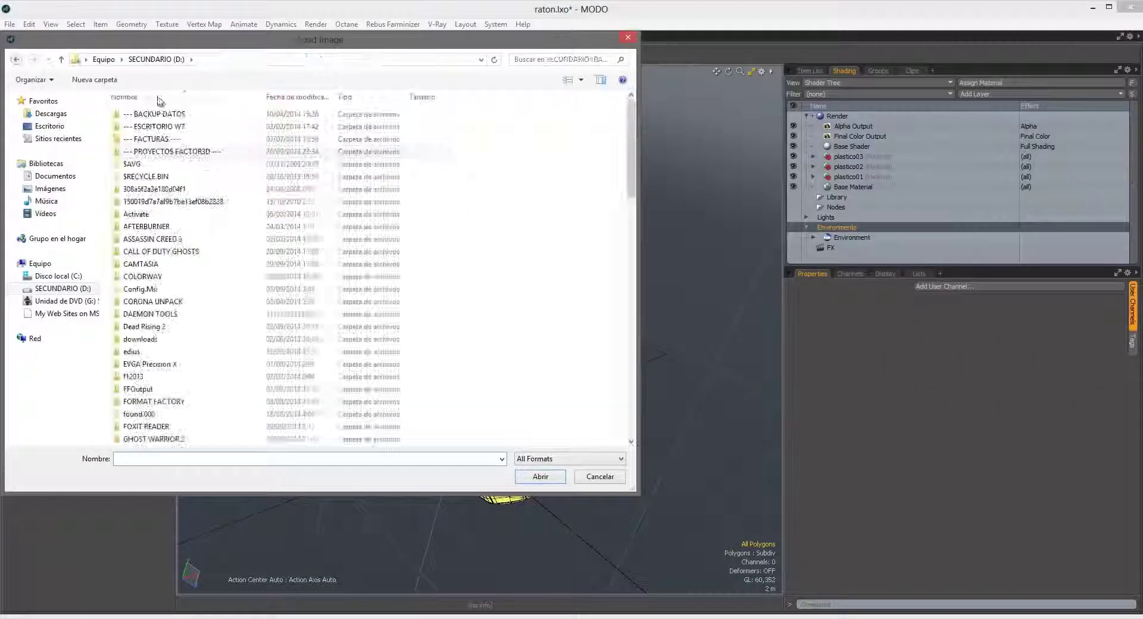
double_click(154, 114)
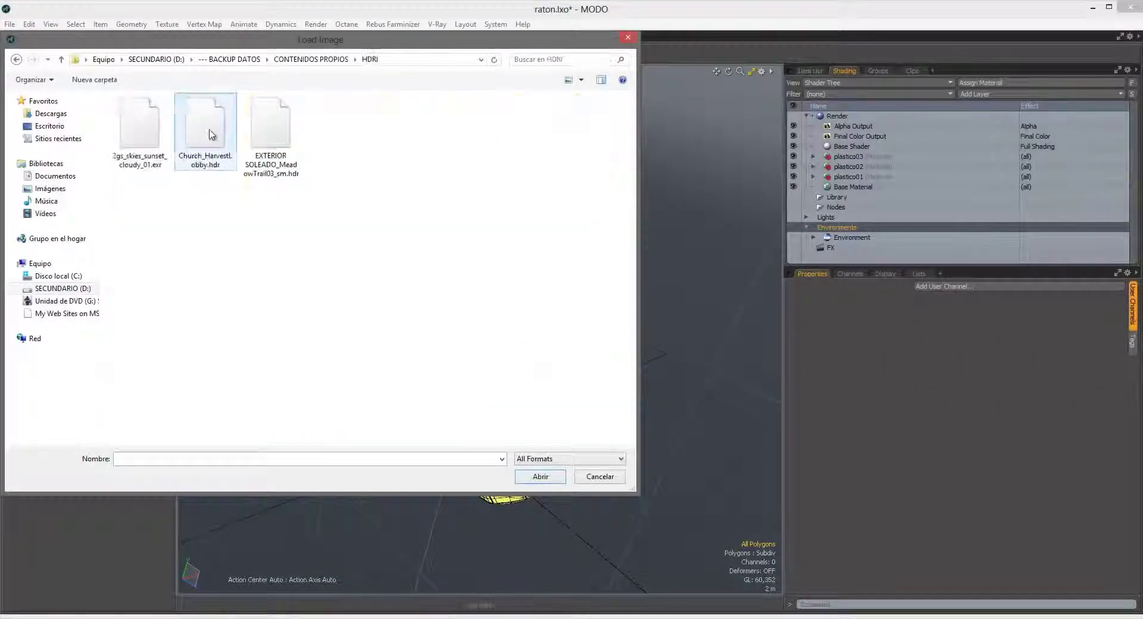
double_click(204, 128)
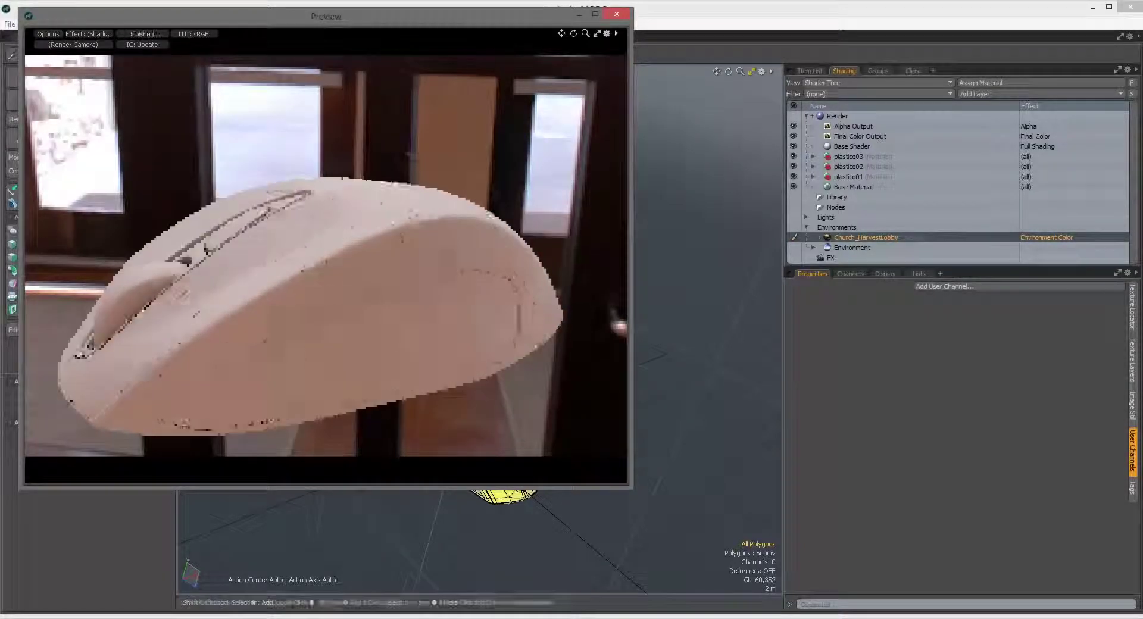
Step: Set the plastico01 material's diffuse color to dark grey with RGB values of 0.12
left_click(813, 176)
left_click(852, 187)
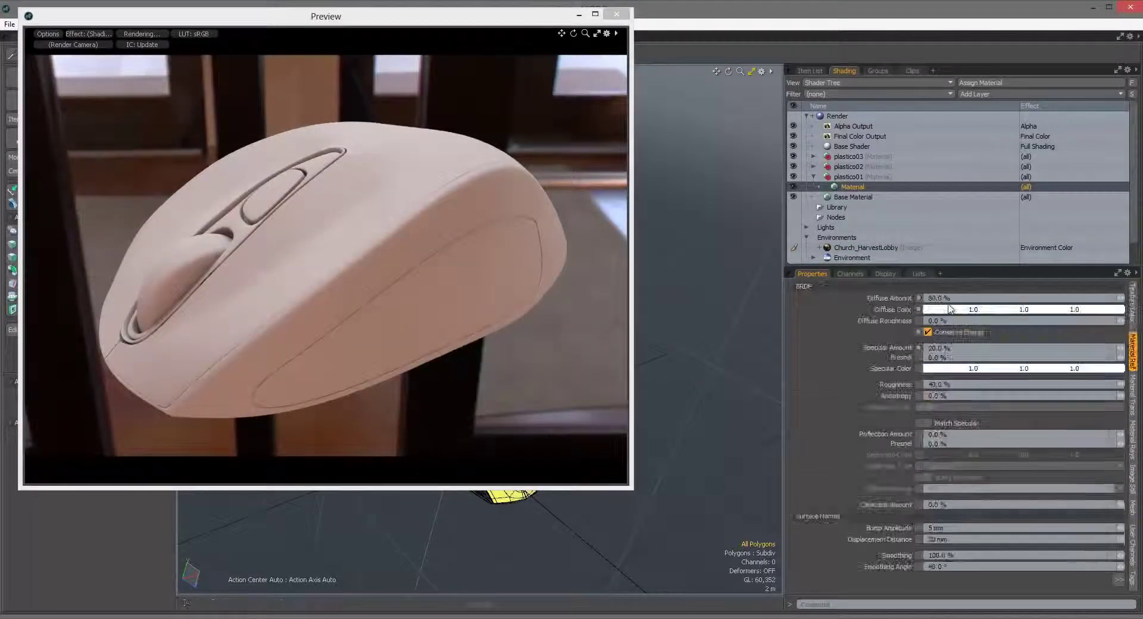
left_click(950, 309)
left_click(820, 160)
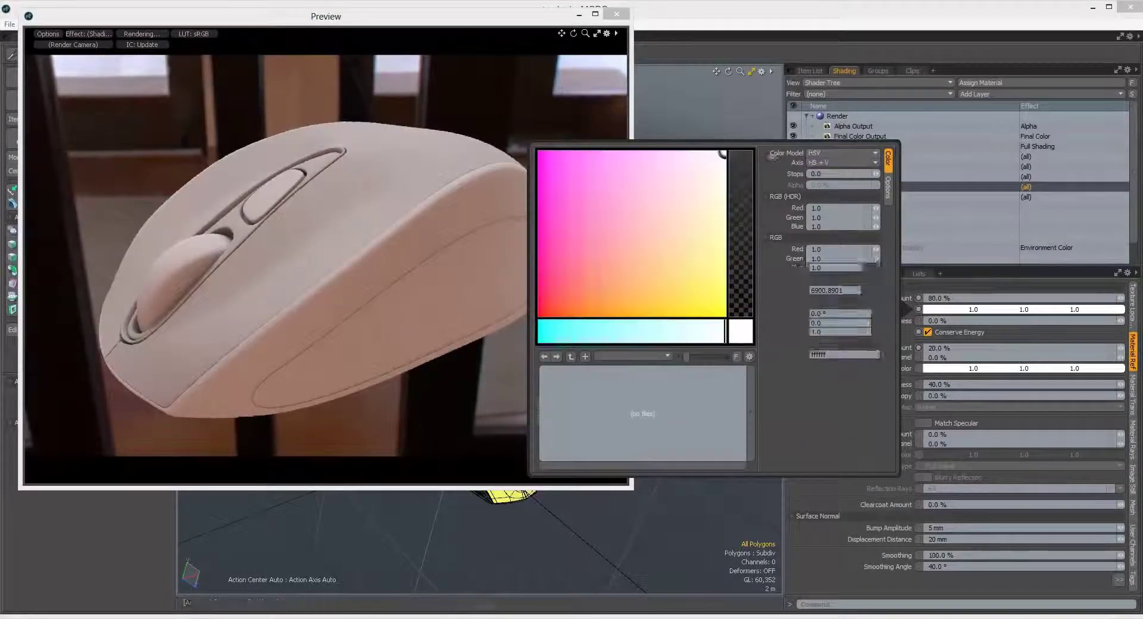
left_click(741, 298)
left_click(905, 573)
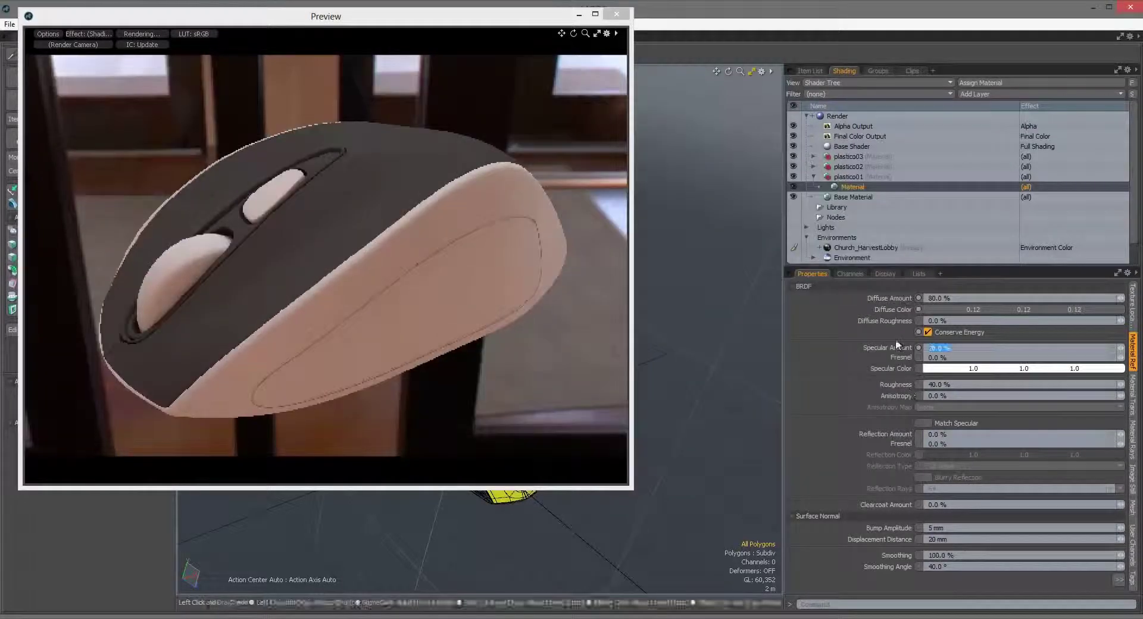
Step: Set plastico01's specular amount to 0% and both its reflection amount and reflection Fresnel to 10%
left_click(909, 434)
type("10")
key("Return")
left_click(897, 444)
type("10")
key("Return")
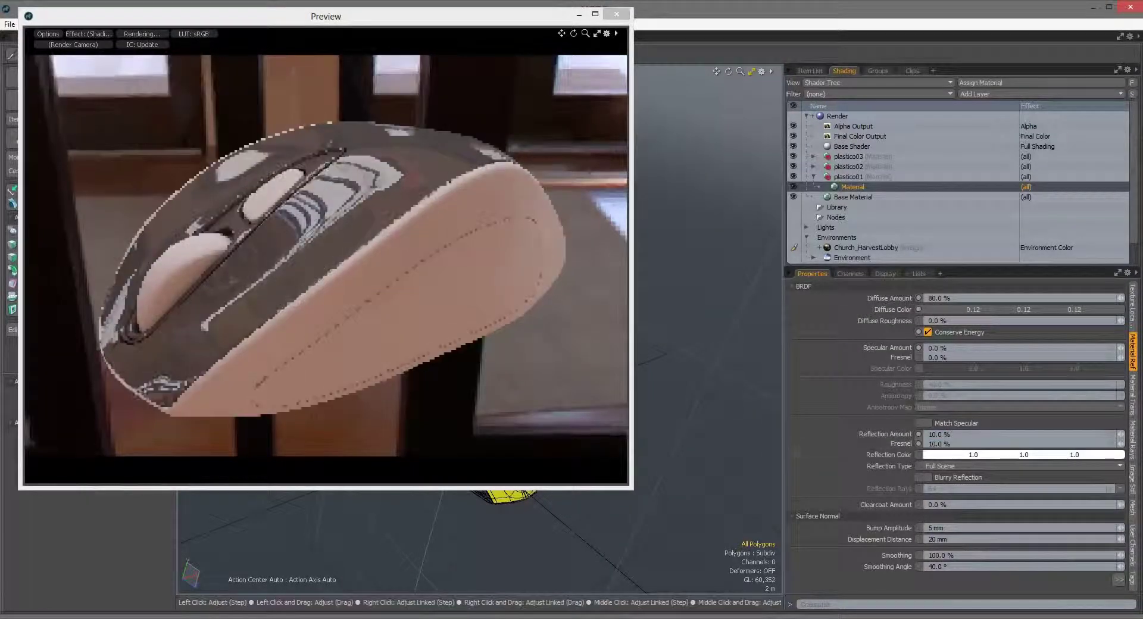
Step: Enable blurry reflection on plastico01 and set its reflection amount to 5%
left_click(940, 434)
type("1")
key("Tab")
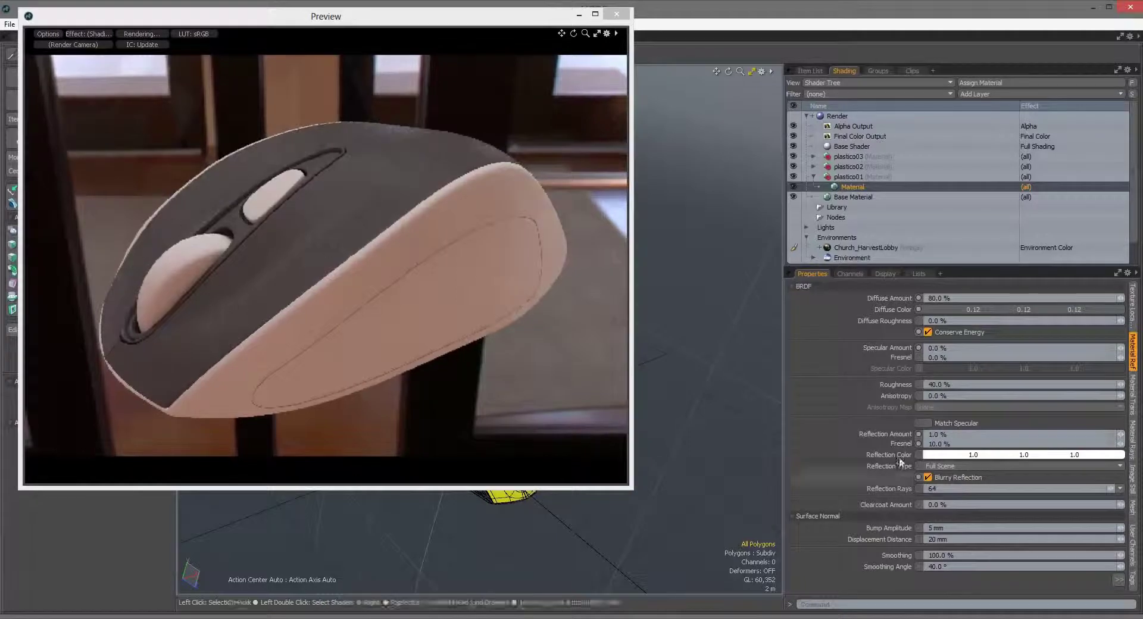
type("5")
key("Return")
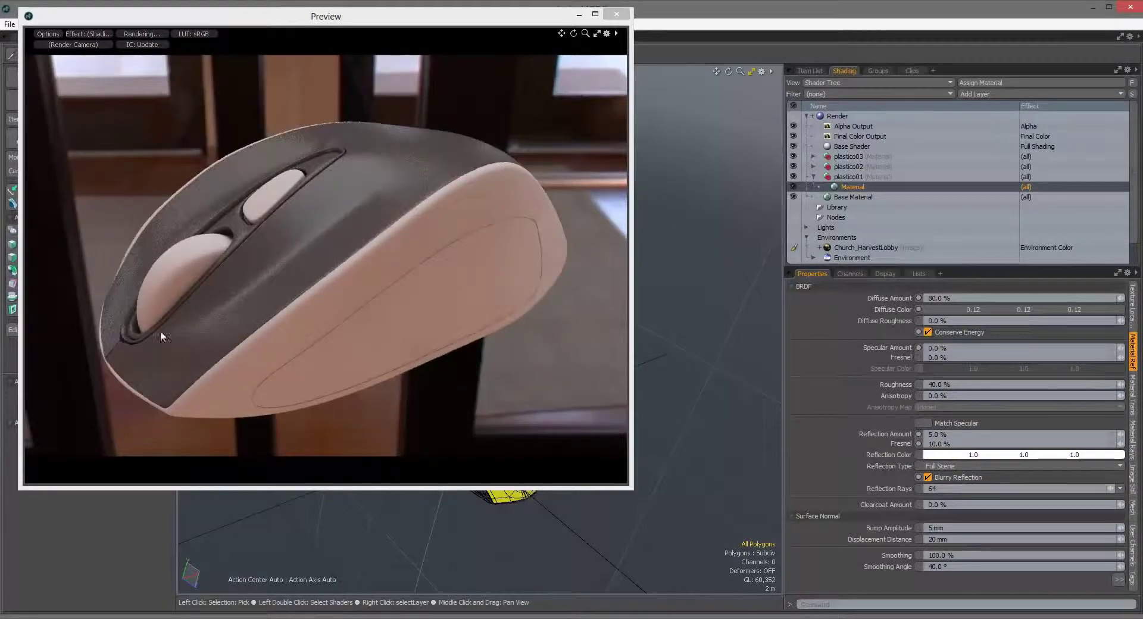
Step: Give plastico02 a 0.29 grey diffuse color, 0% specular, 5% reflection with 10% Fresnel, and blurry reflection
left_click(163, 337)
left_click(919, 309)
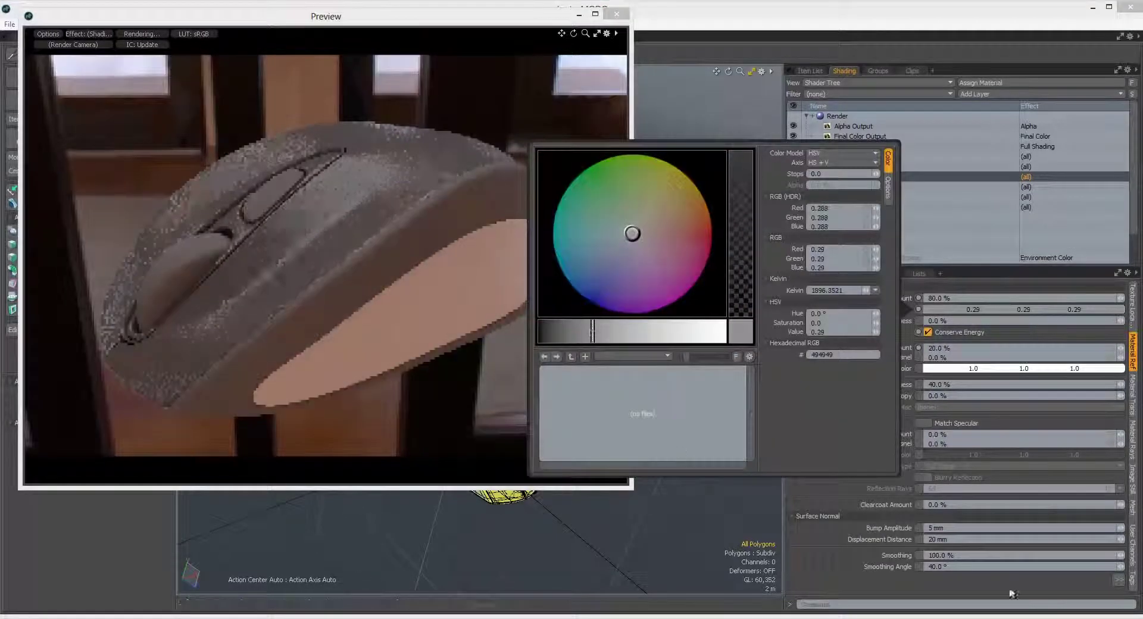
left_click(852, 347)
left_click(885, 437)
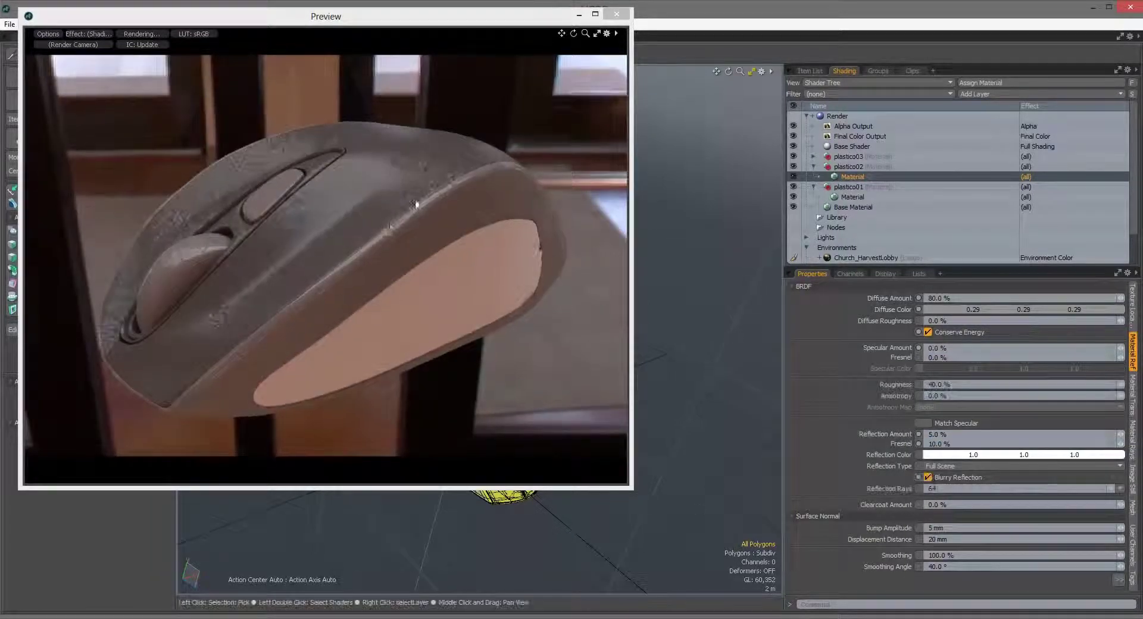
Step: Set the plastico03 material's diffuse color to 0.33 grey and its specular amount to 0%
left_click(931, 310)
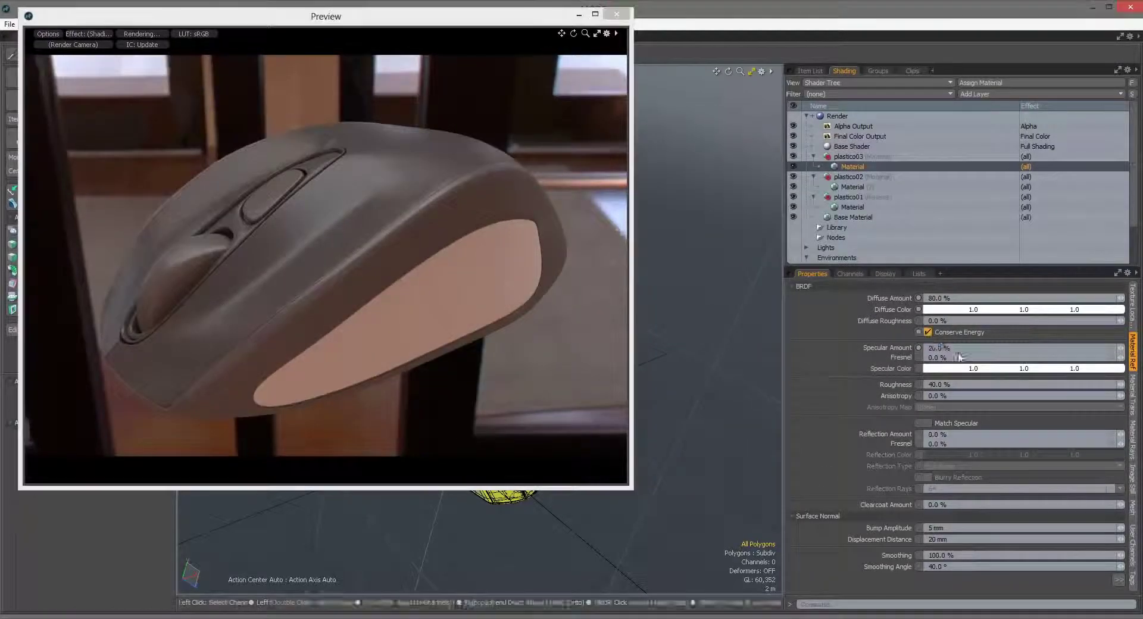
left_click(932, 310)
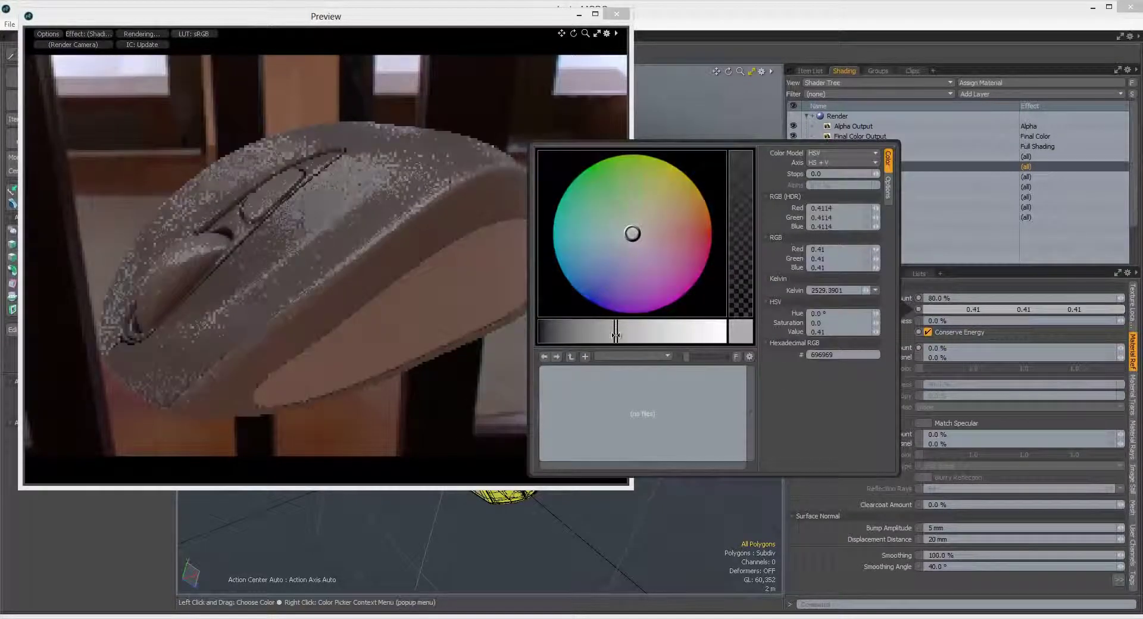
left_click_drag(616, 334, 601, 333)
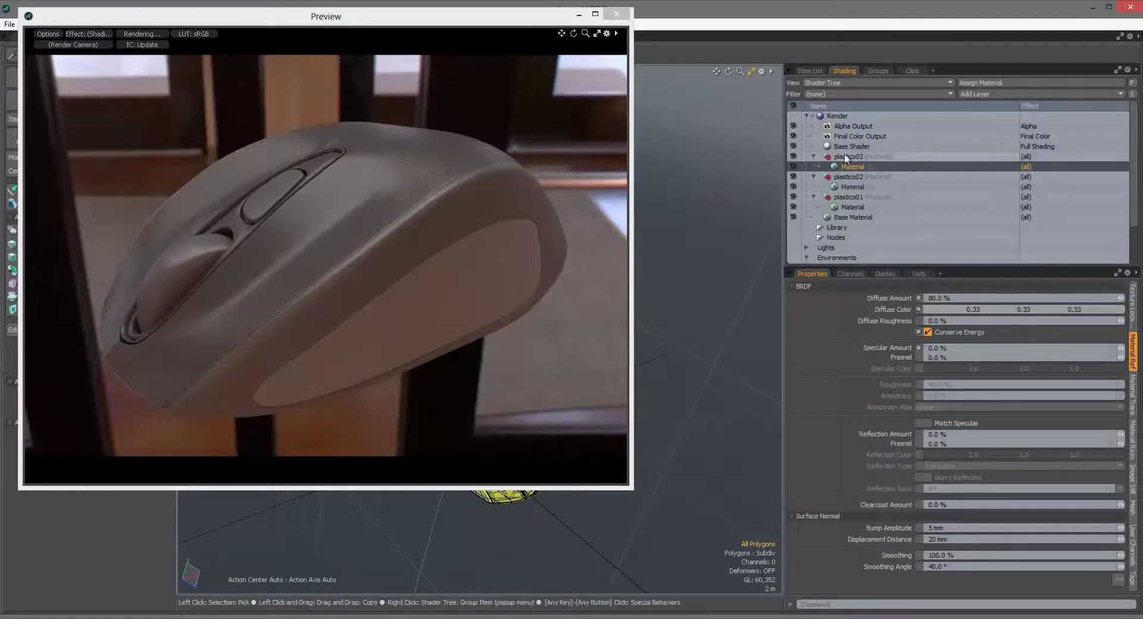
Step: Add a Dots texture layer to plastico03 with a dot width of 10% and a transition width of 16.5%
left_click(966, 94)
mouse_move(976, 214)
left_click(1039, 212)
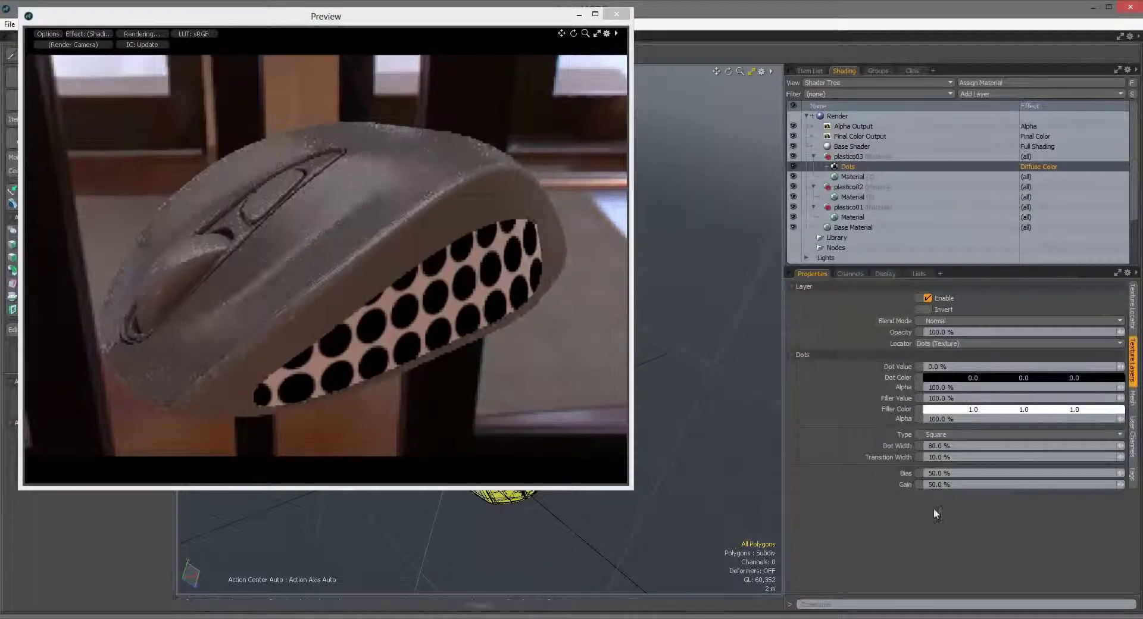
left_click_drag(1122, 449, 1067, 449)
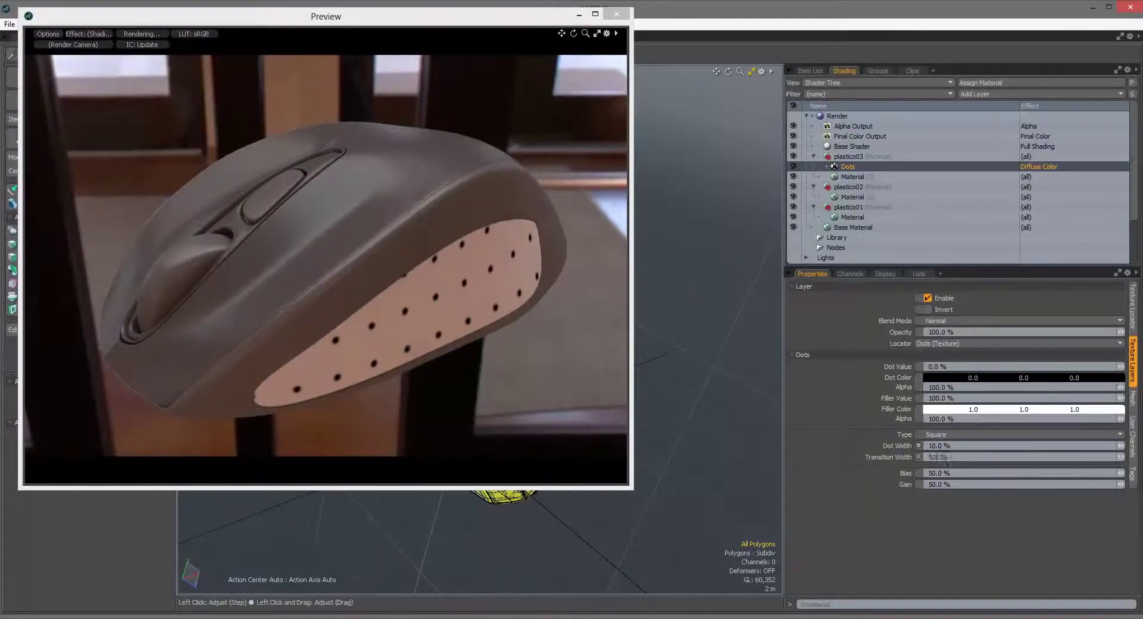
left_click_drag(946, 458, 956, 457)
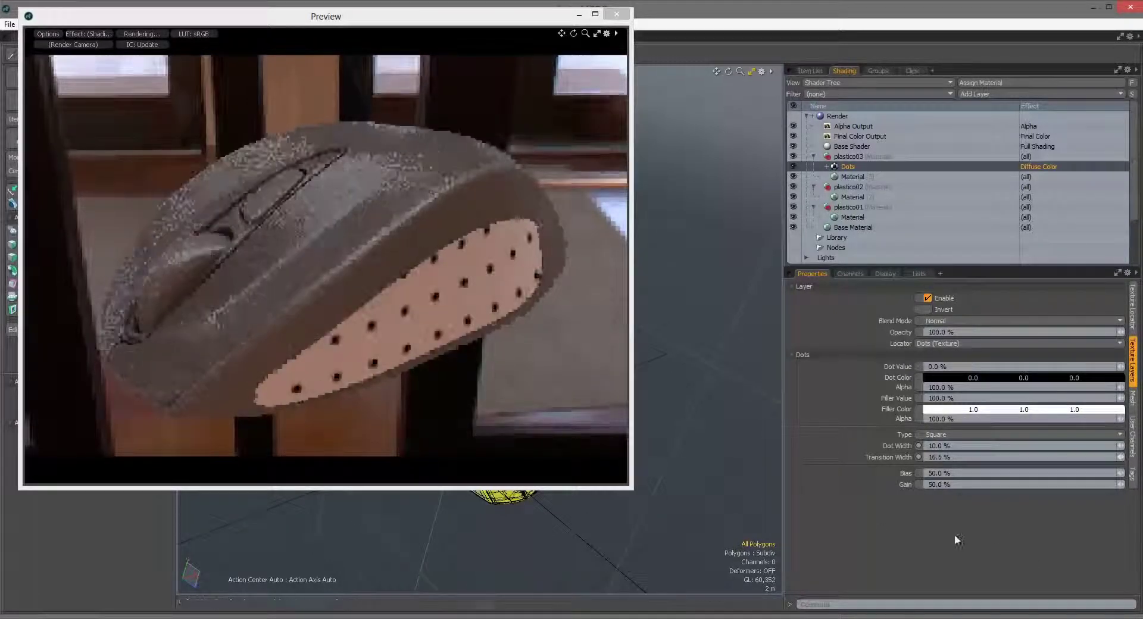
Step: Set the Dots texture's size to 786 mm on all axes and change its effect to Bump
left_click(1137, 325)
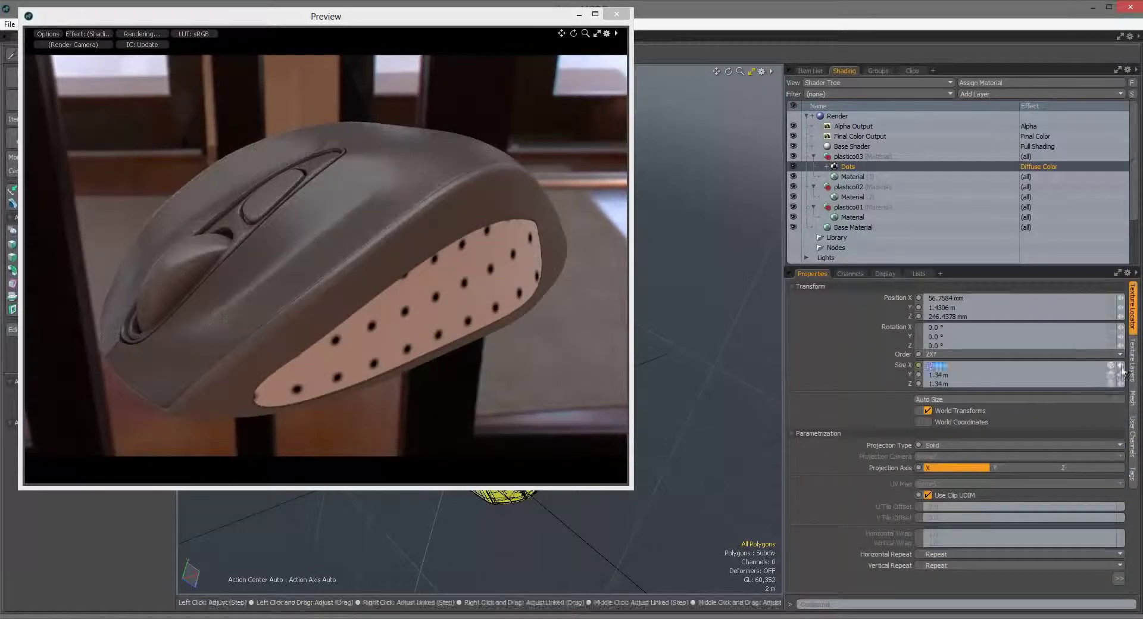
right_click_drag(1122, 371, 1123, 367)
left_click(1030, 167)
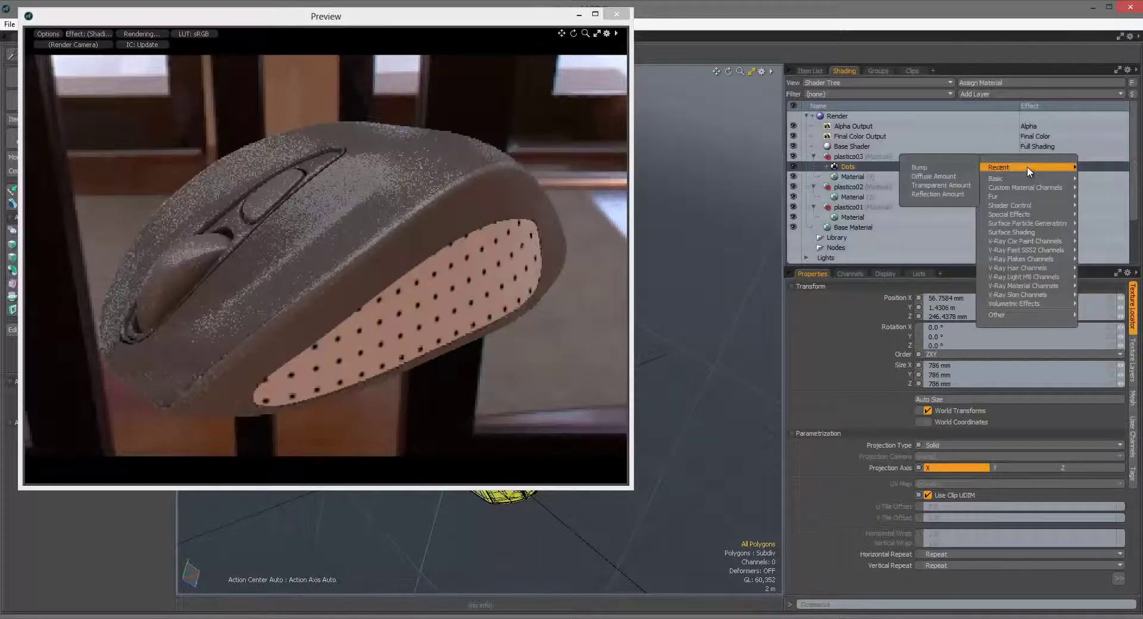
mouse_move(993, 178)
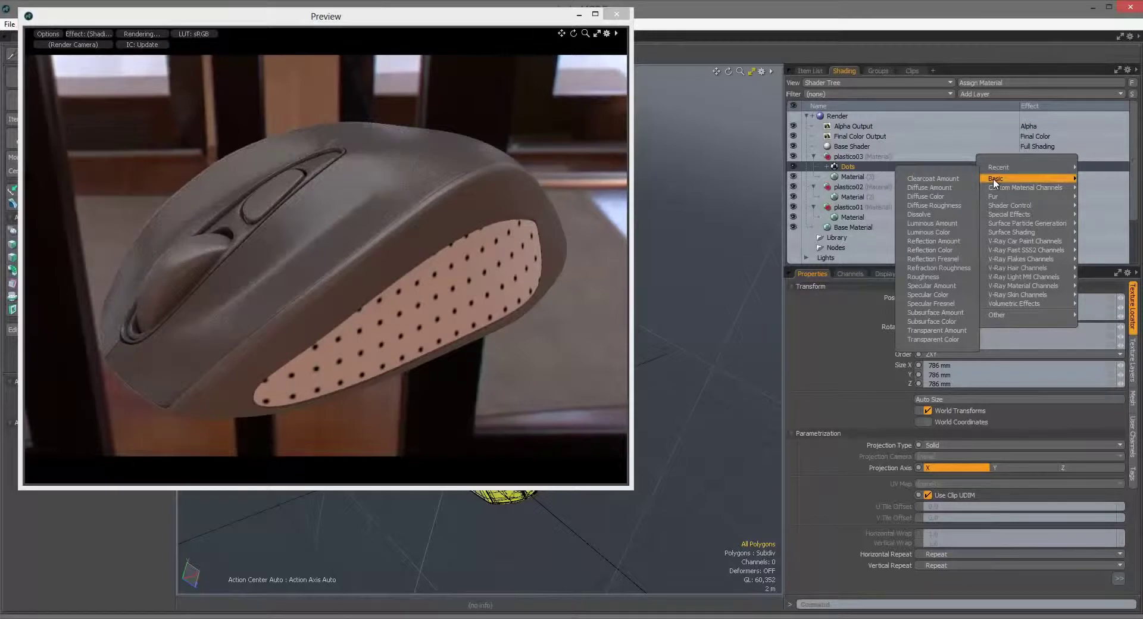
left_click(942, 173)
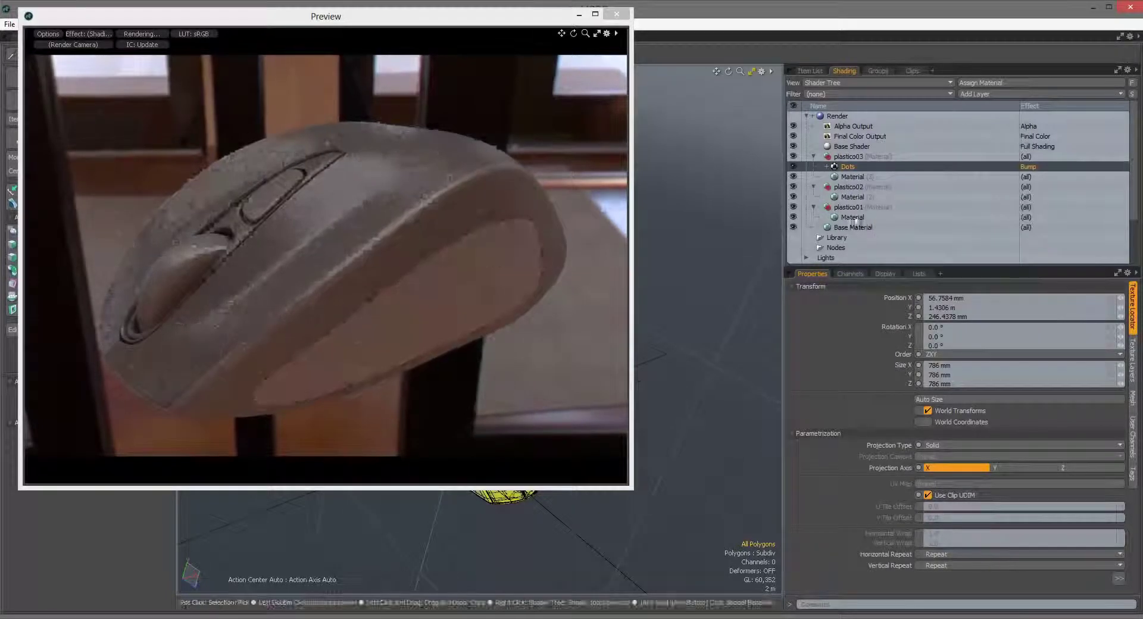
left_click(942, 177)
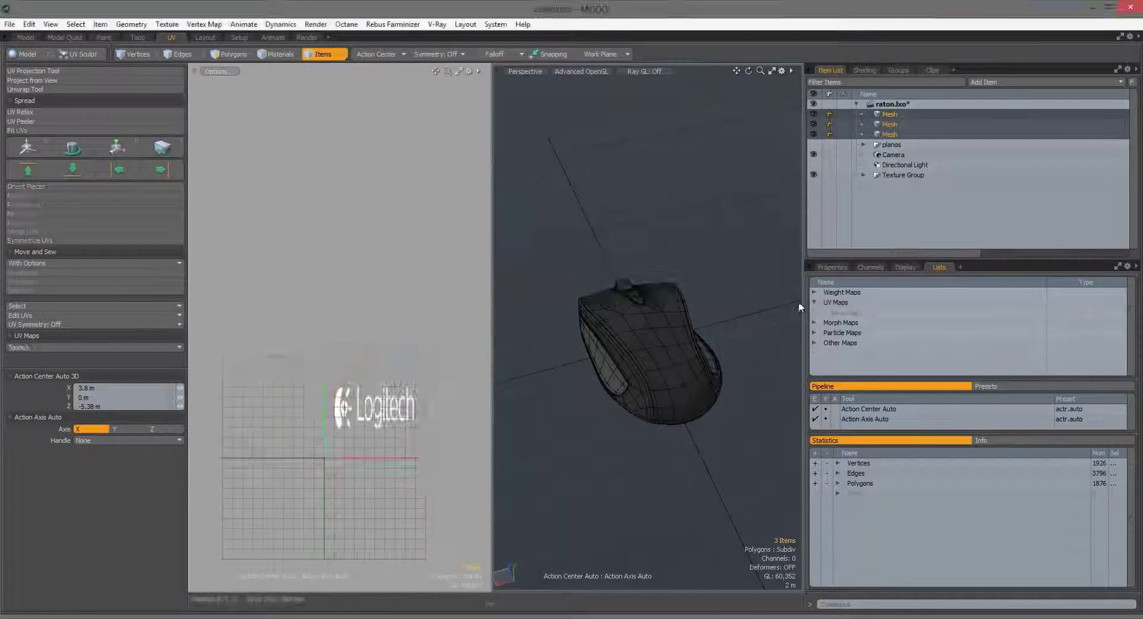
Step: Create a UV map named Texture and project UVs onto the eight polygons at the rear of the mouse's top
left_click(854, 314)
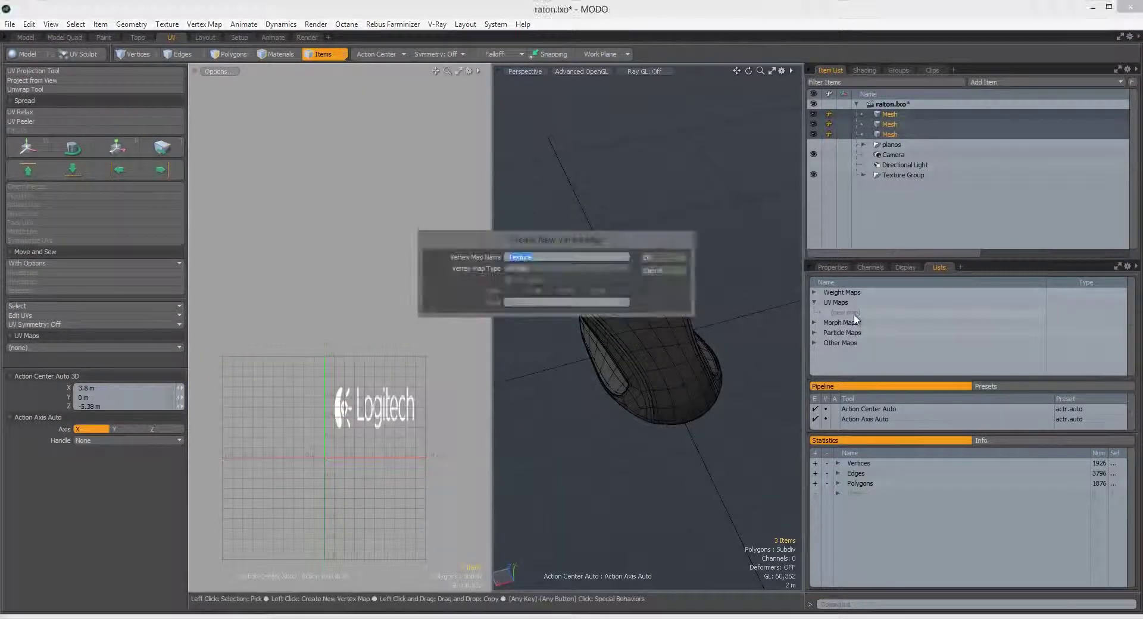
key("Return")
left_click_drag(651, 333, 652, 386, "alt")
key("3")
left_click(607, 366)
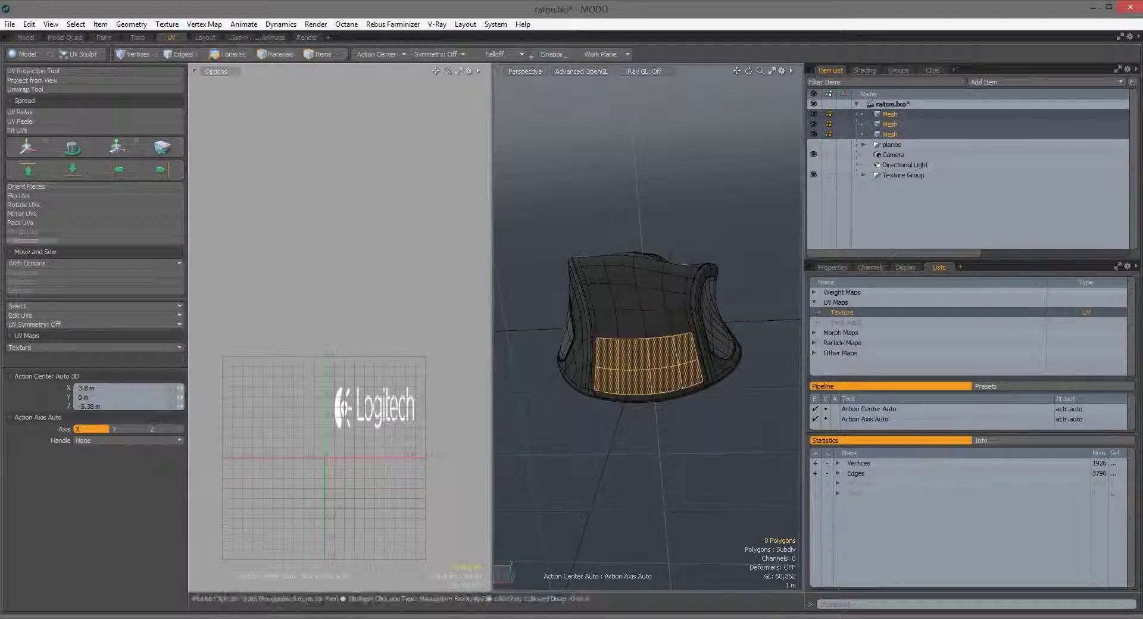
left_click(32, 71)
left_click(619, 333)
key("space")
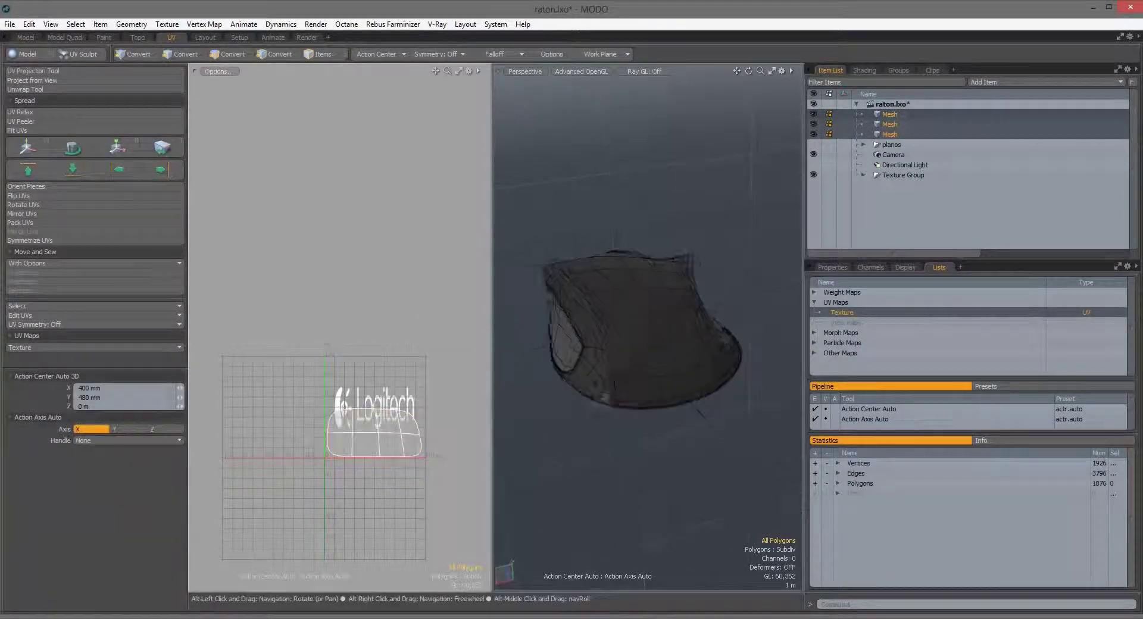
Step: Add the Logitech_logo image to plastico01 as a diffuse color layer
left_click(864, 70)
key("4")
left_click(636, 285)
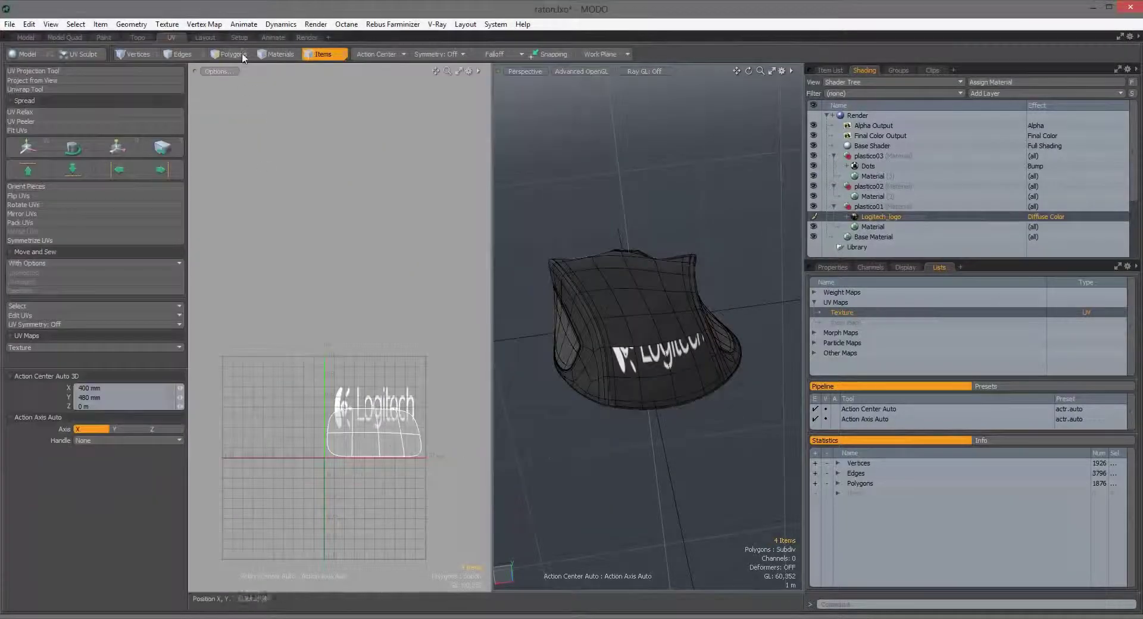
Step: Stretch the rear patch's UVs vertically and center them over the image so the Logitech logo has natural proportions
left_click(232, 54)
key("y")
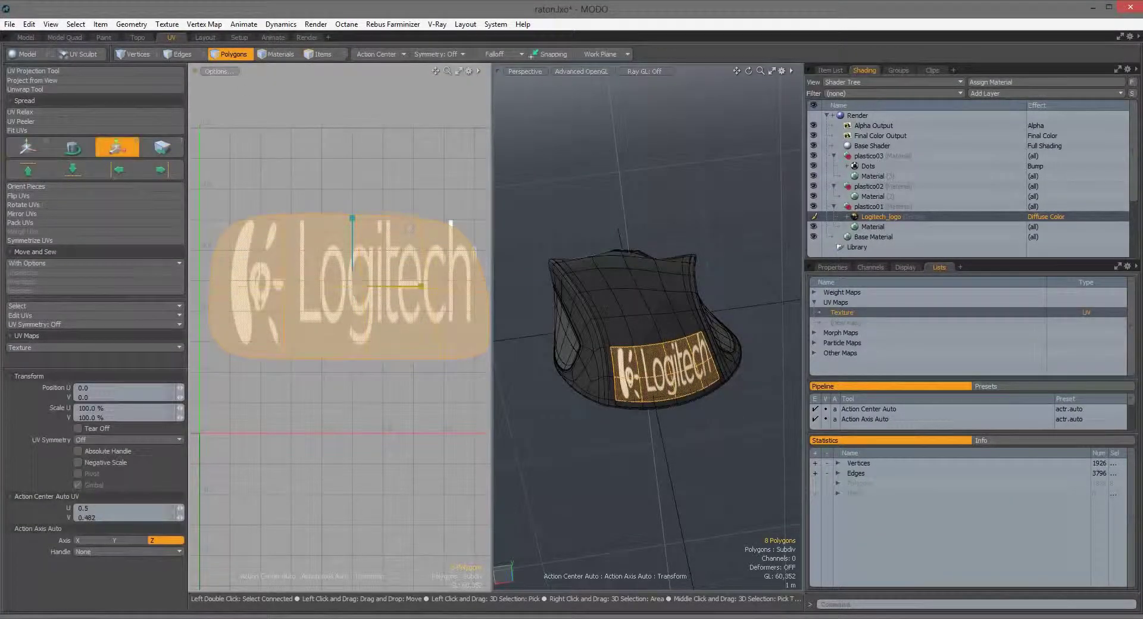
left_click_drag(451, 224, 451, 149)
key("space")
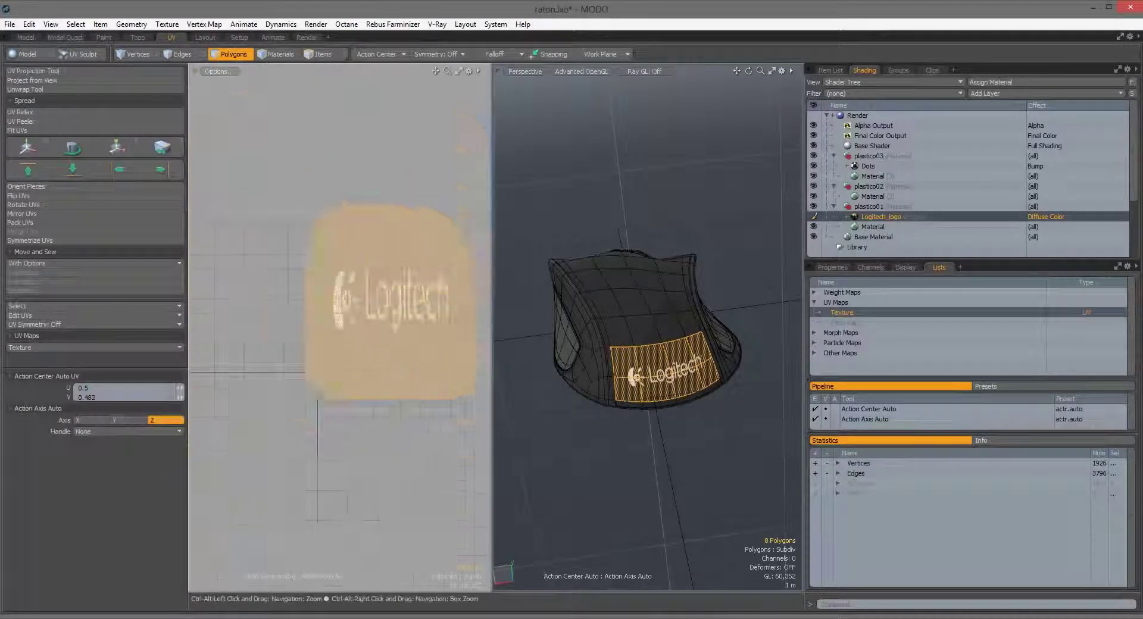
key("y")
key("space")
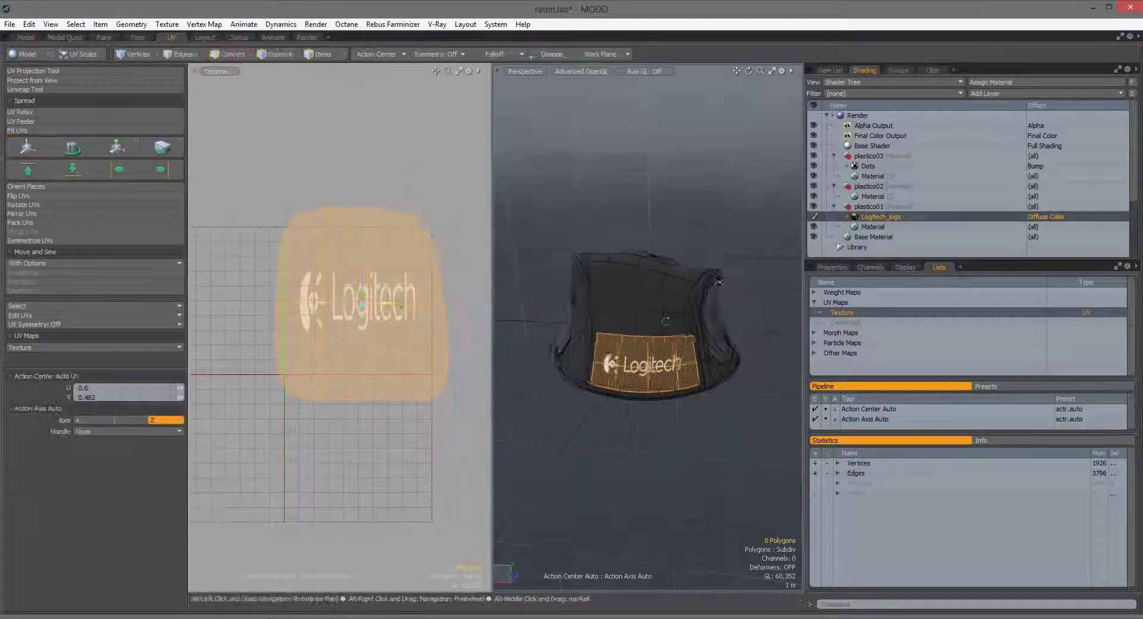
left_click_drag(631, 381, 585, 379, "alt")
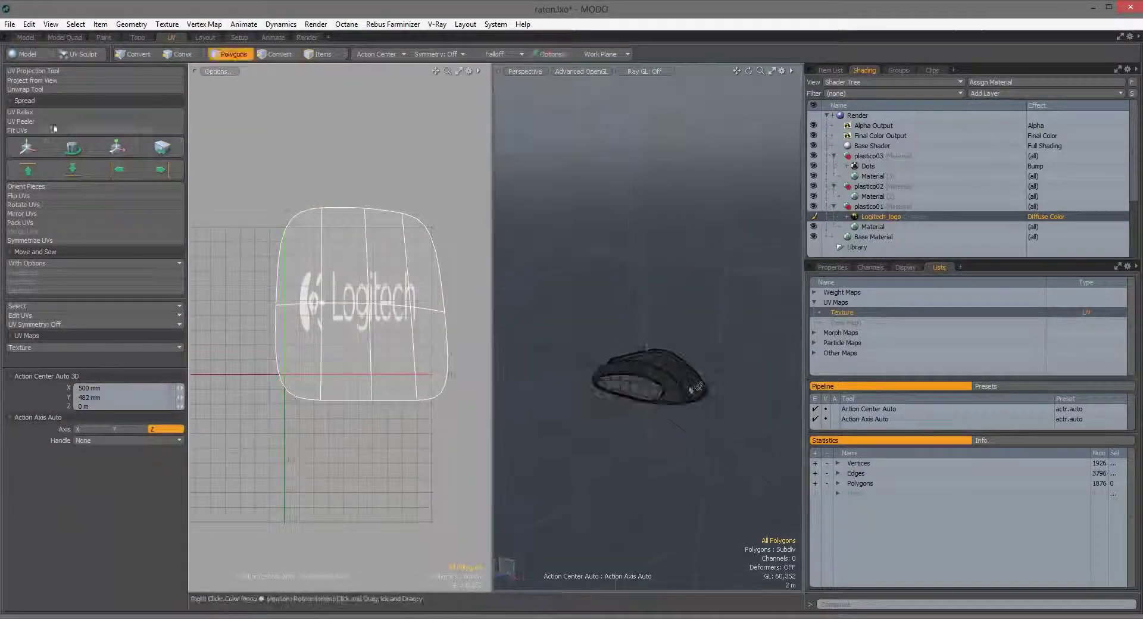
Step: Switch to the modeling layout with the camera view and open a render preview framed on the rear logo
key("ctrl+tab")
key("ctrl+space")
left_click(408, 339)
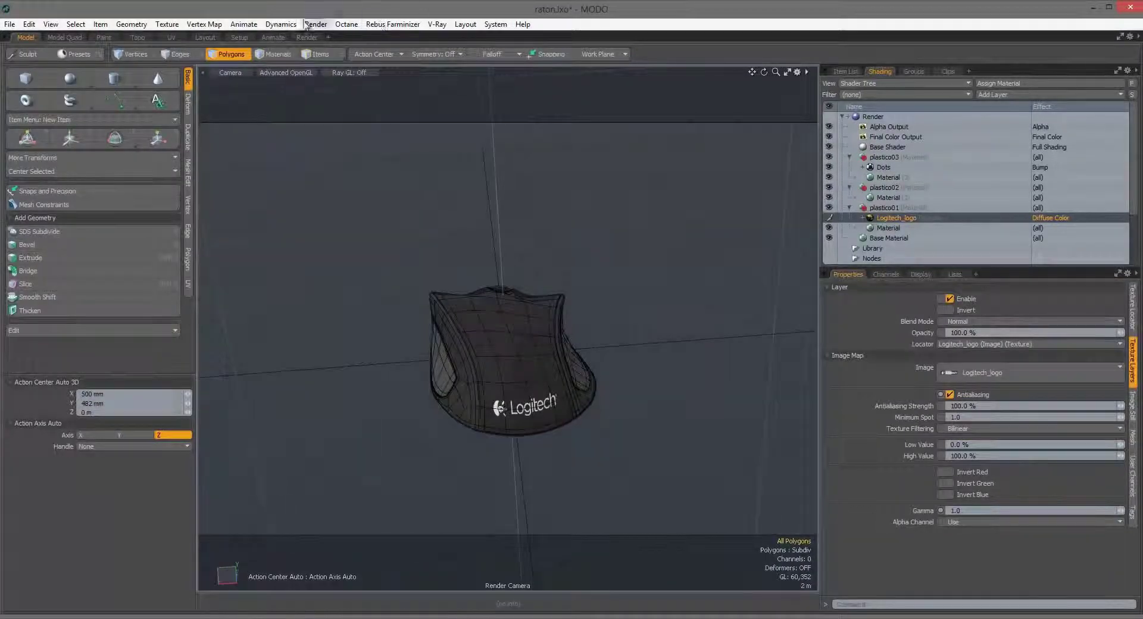
left_click(307, 26)
left_click(288, 144)
mouse_move(470, 384)
left_mouse_down("alt")
mouse_move(523, 401)
mouse_move(314, 365)
mouse_move(459, 374)
left_mouse_up("alt")
scroll(323, 375, "up", 5)
scroll(323, 375, "down", 5)
left_click_drag(577, 376, 498, 284, "alt")
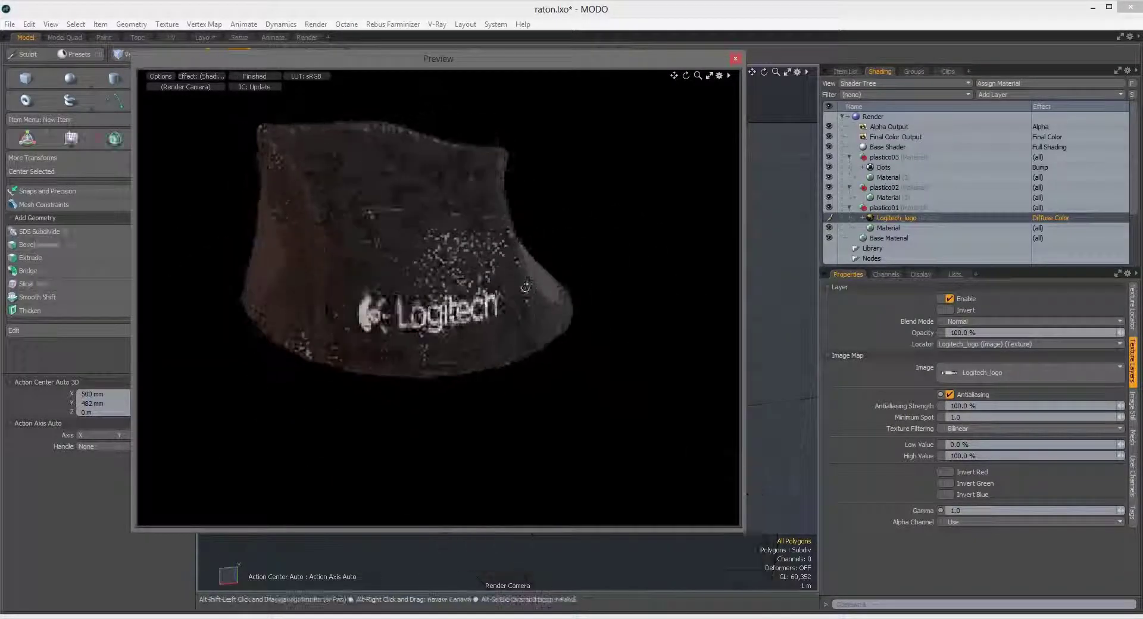
Step: Set the logo texture's horizontal and vertical repeat to Reset and orbit the preview to inspect the mouse
left_click(1132, 306)
left_click(971, 554)
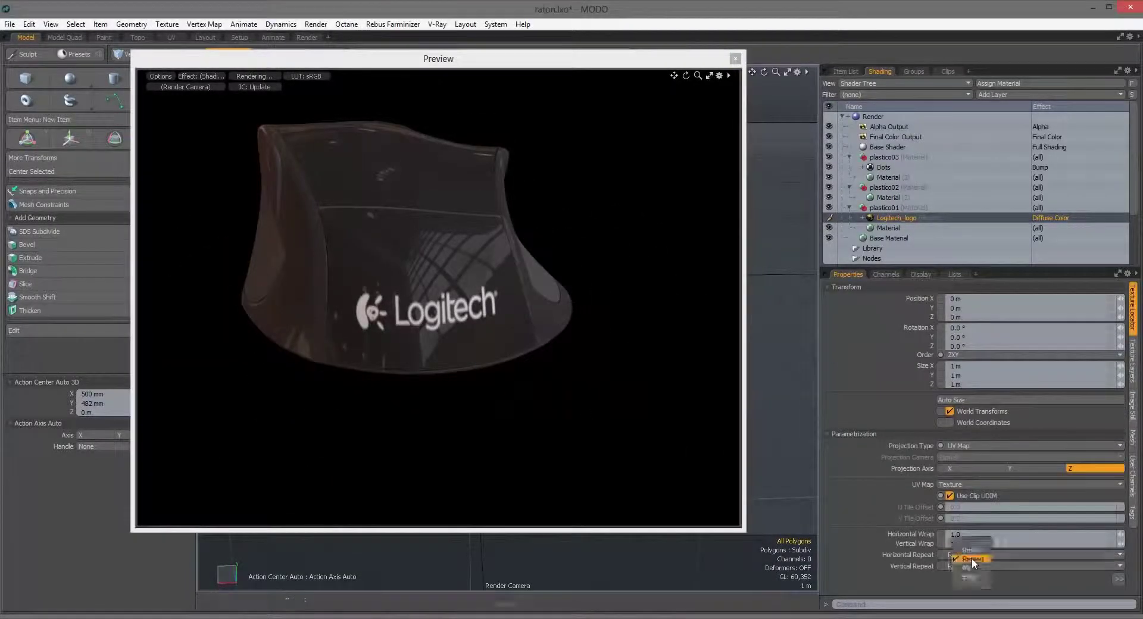
left_click_drag(461, 261, 459, 376, "alt")
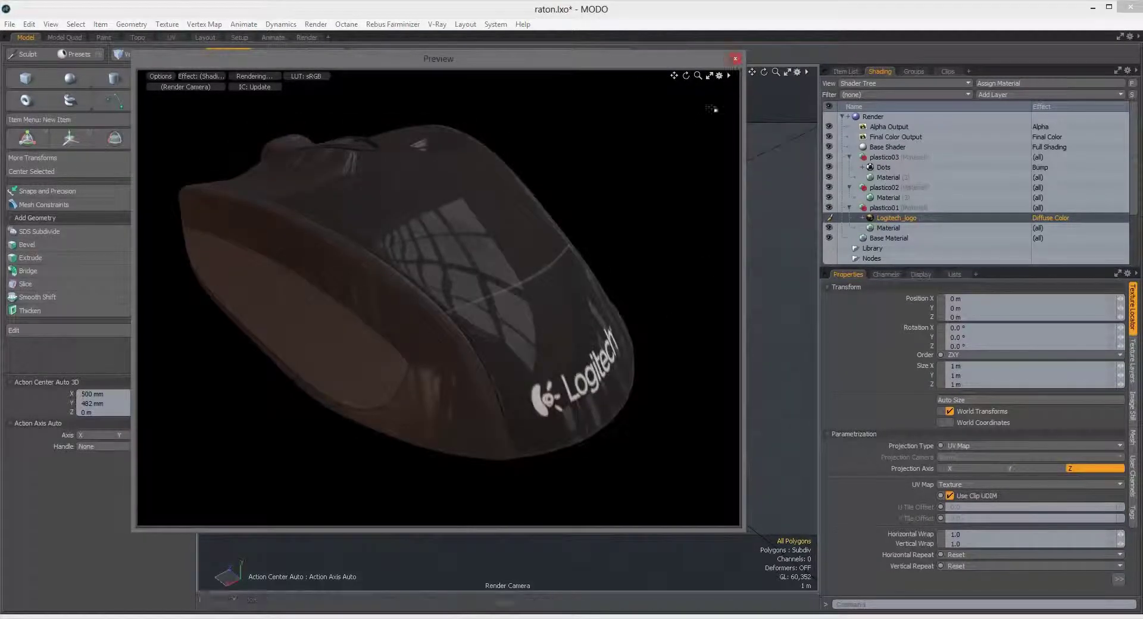
Step: Switch to Photoshop, extend the canvas of Logitech_logo.png with the Crop tool for a transparent margin, and save it as PNG
key("alt+Tab")
left_click_drag(603, 355, 650, 365)
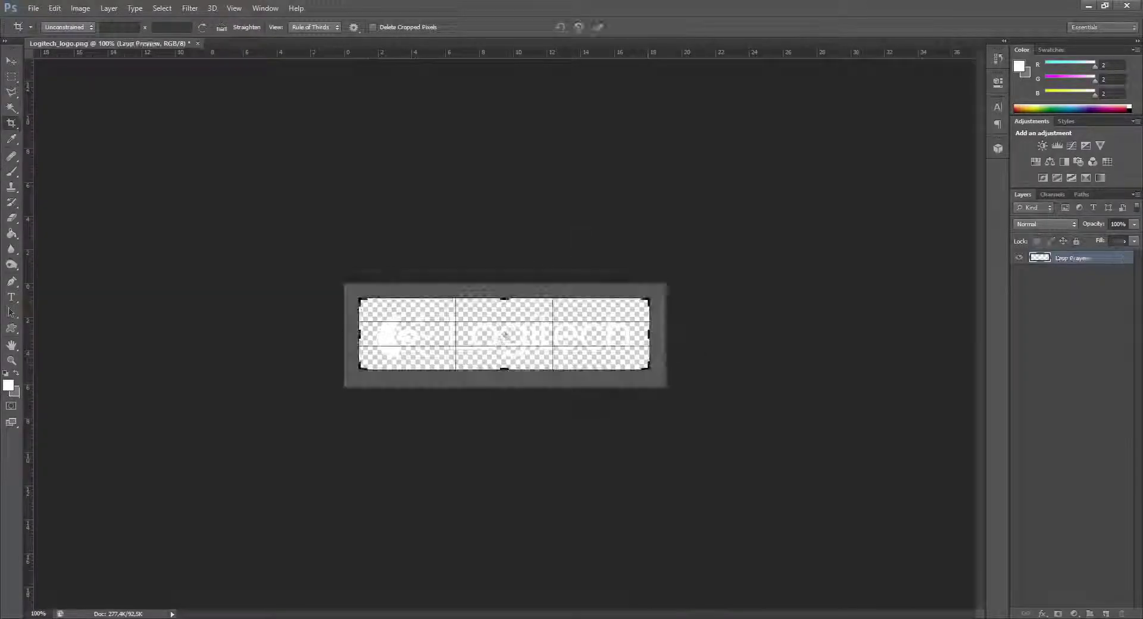
key("Return")
key("ctrl+shift+s")
key("Return")
key("Return")
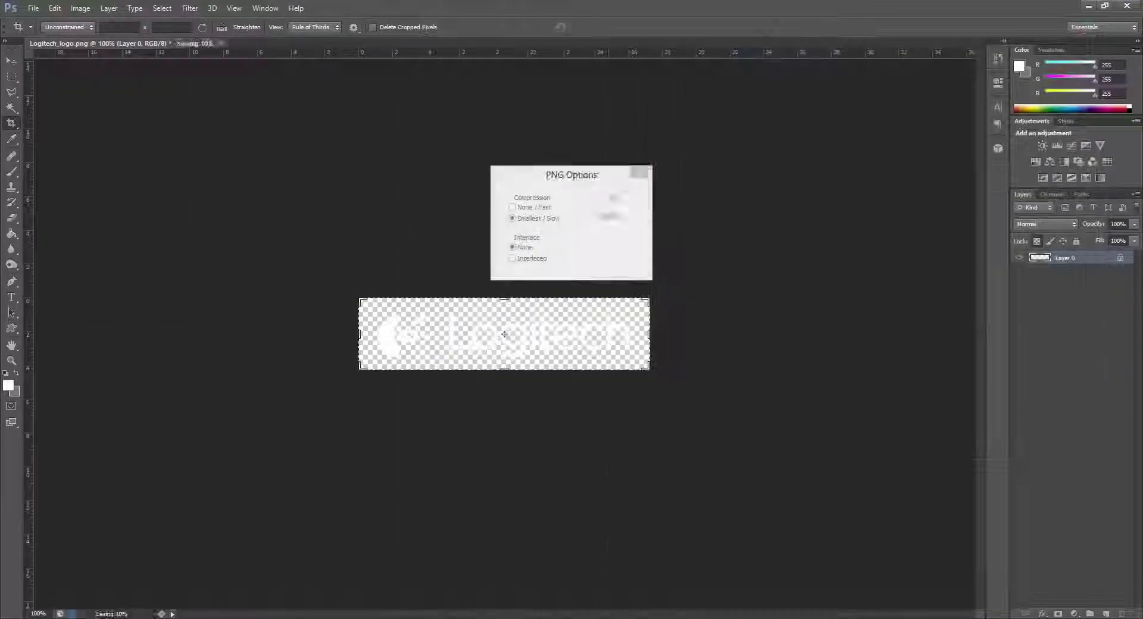
key("Return")
Step: Switch back to MODO and reopen the render preview to check the mouse with its logo
key("alt+Tab")
left_click(316, 24)
left_click(280, 133)
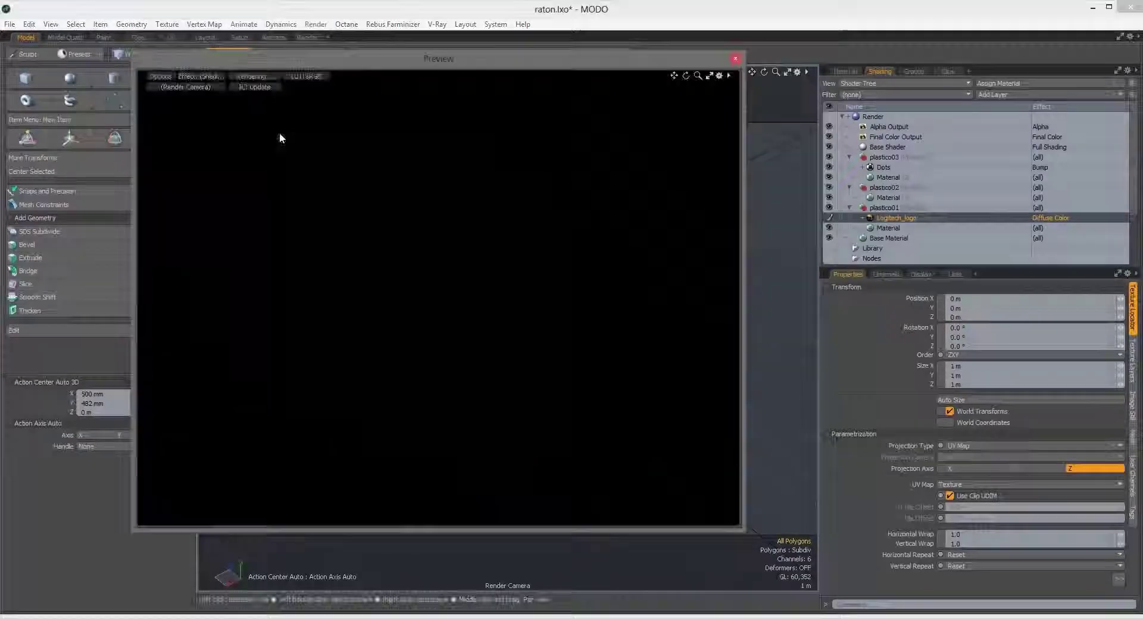
left_click_drag(639, 451, 381, 265, "alt")
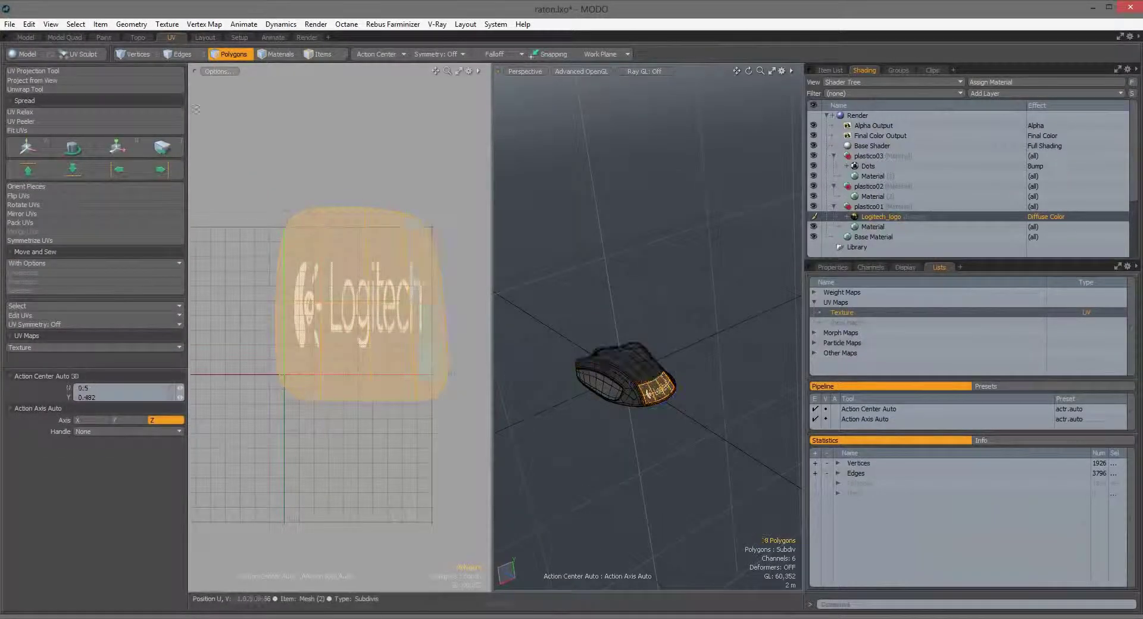
Step: Invert the rear patch selection to pick all other mouse polygons and activate the UV Transform tool on them
left_click(75, 24)
left_click(66, 212)
left_click(118, 147)
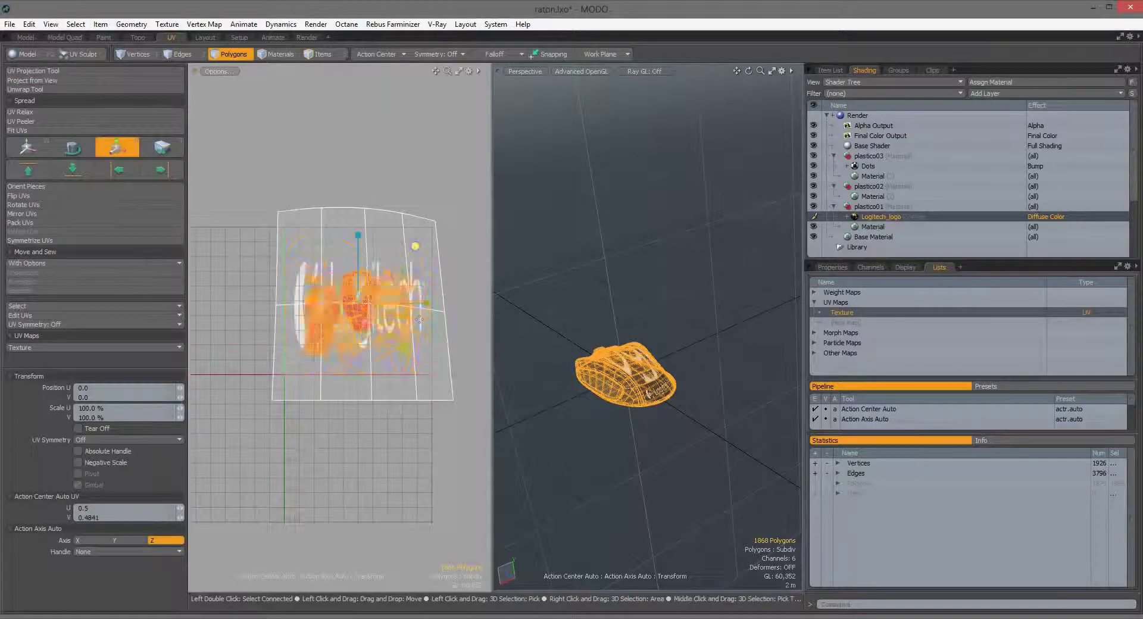